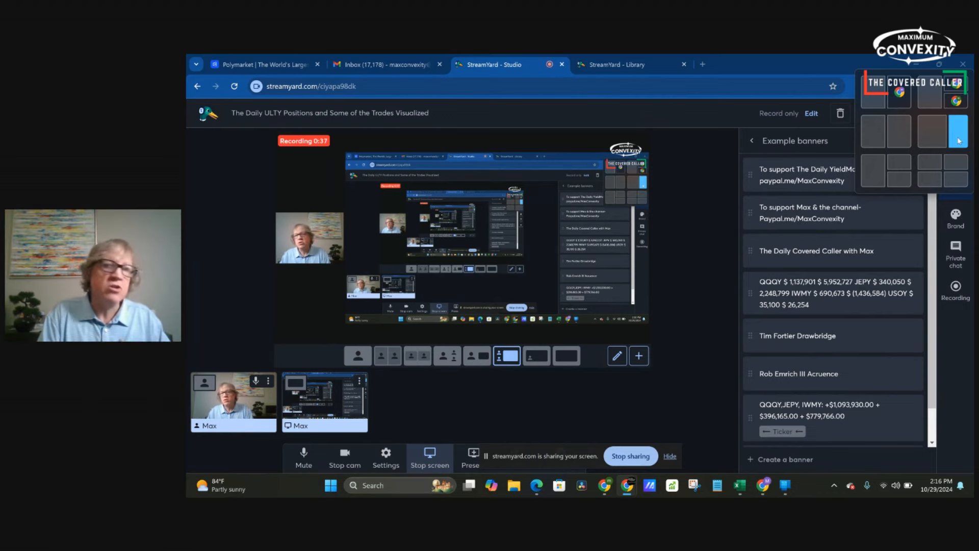
Step: Snap the studio beside the spreadsheet, then maximize the Google Sheets window
left_click(900, 140)
left_click(513, 201)
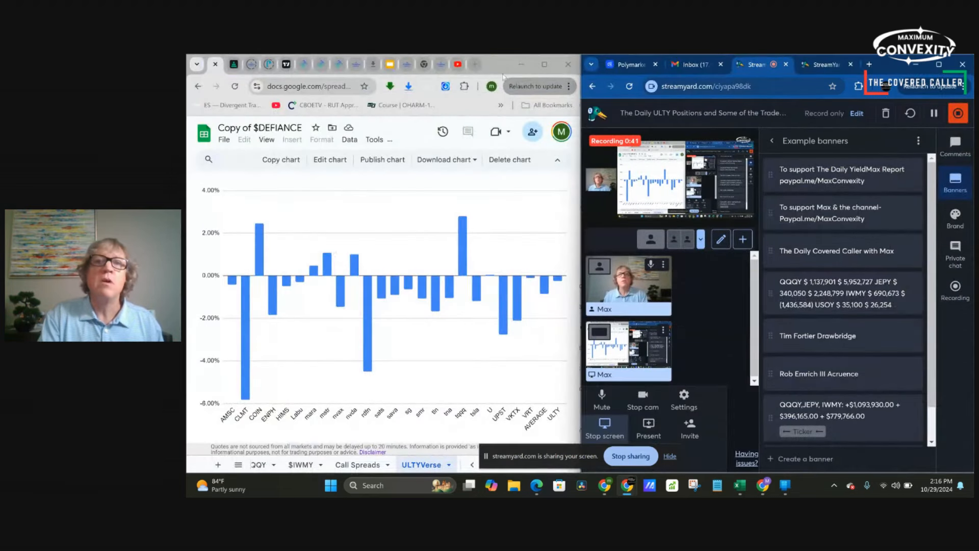
left_click(502, 65)
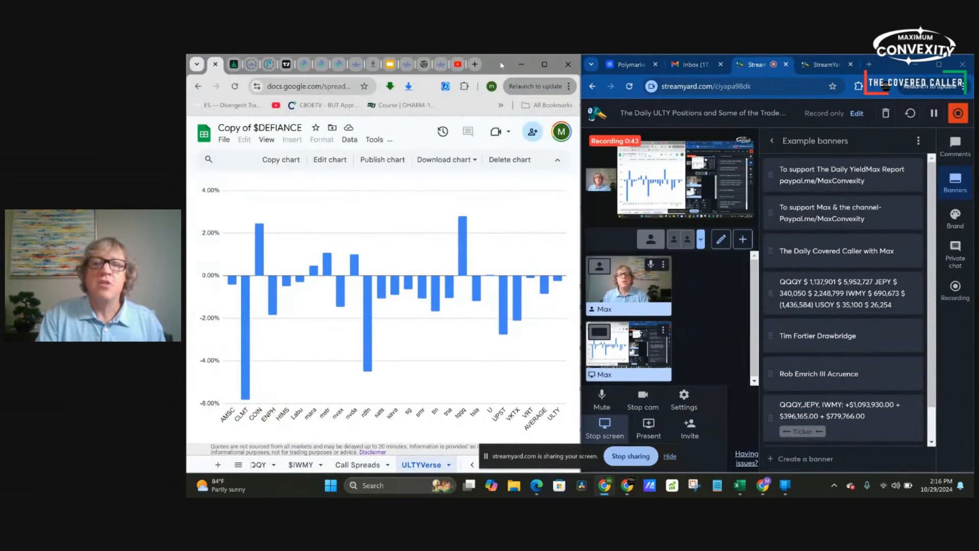
left_click(544, 64)
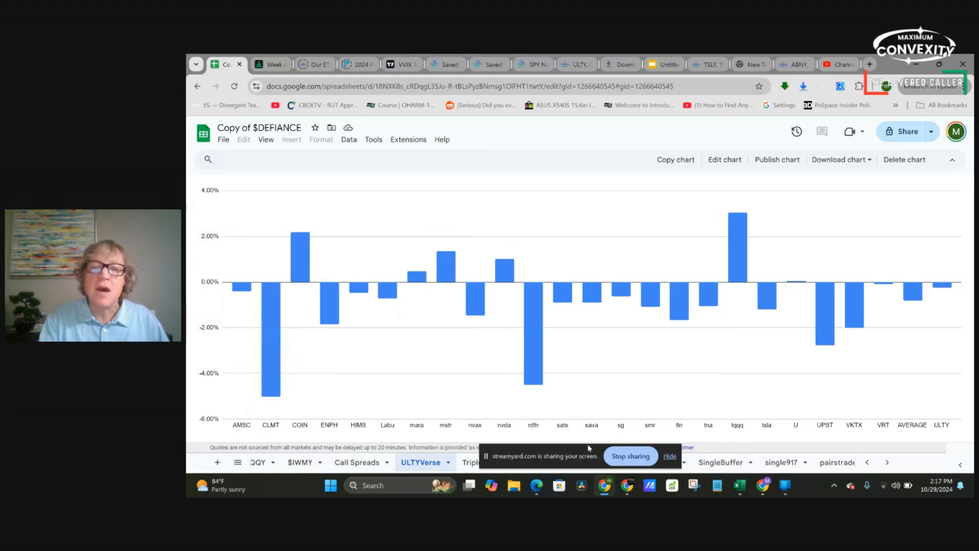
Step: Review the Call Spreads sheet's ticker returns, then move to the VVIX TradingView chart
left_click_drag(590, 456, 692, 392)
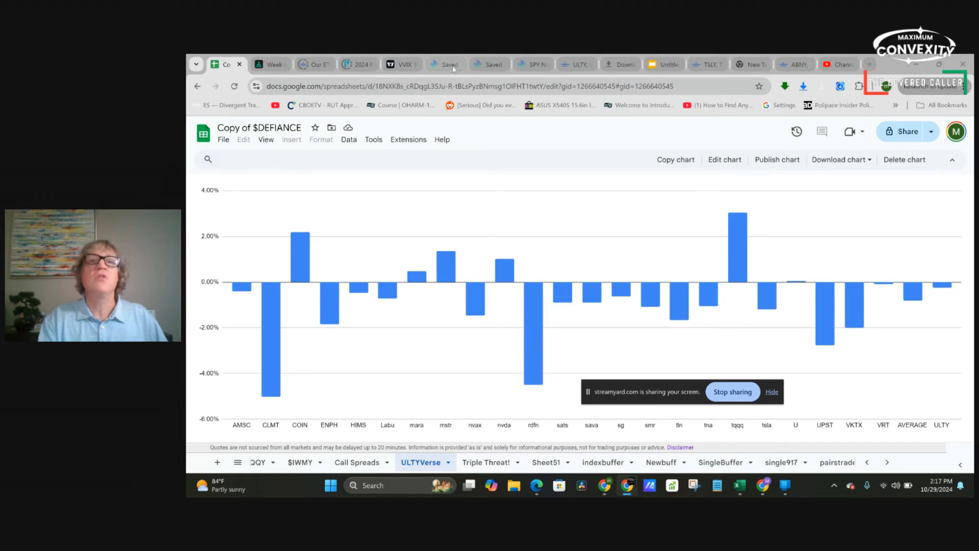
left_click(371, 464)
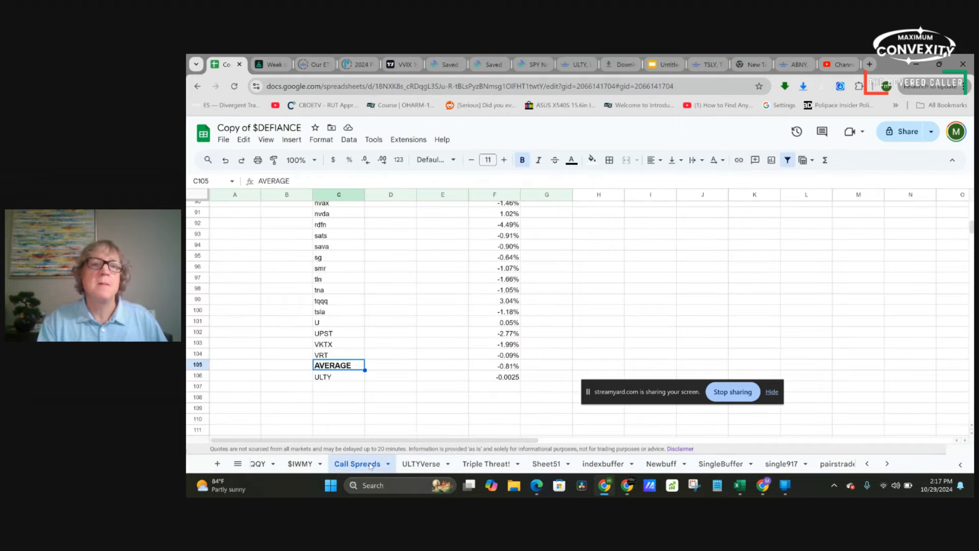
scroll(418, 351, "up", 2)
scroll(417, 350, "up", 2)
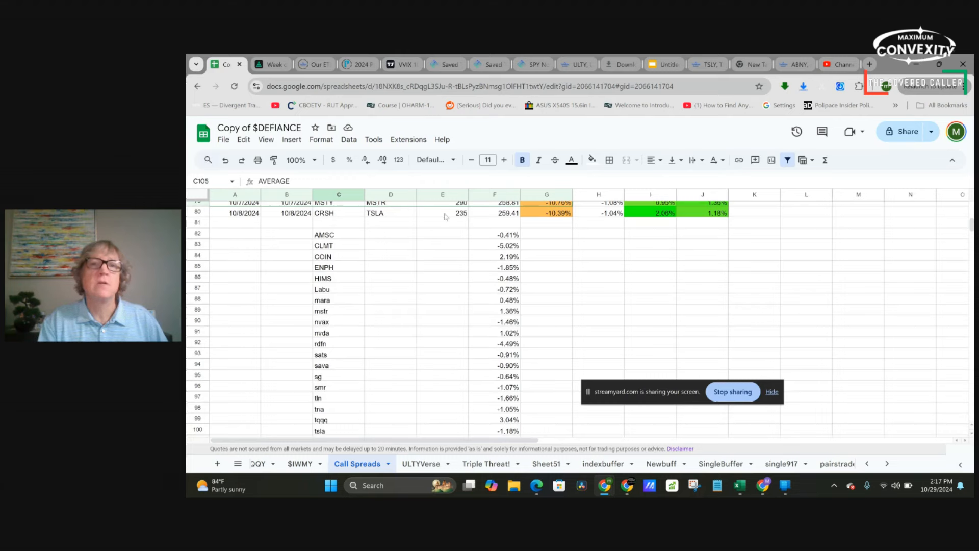
left_click(399, 65)
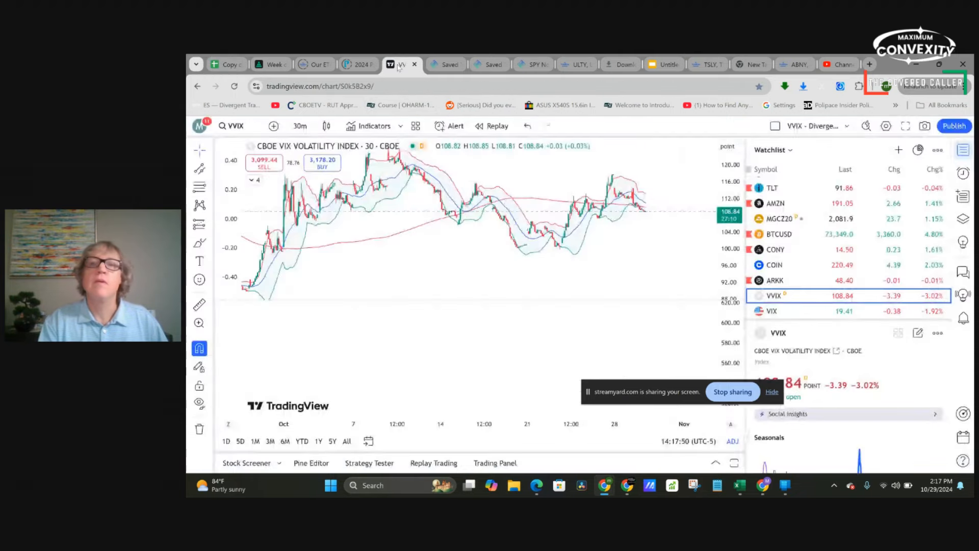
Step: Chart SPX, stretch its price scale and remove the lower indicator pane
left_click(255, 136)
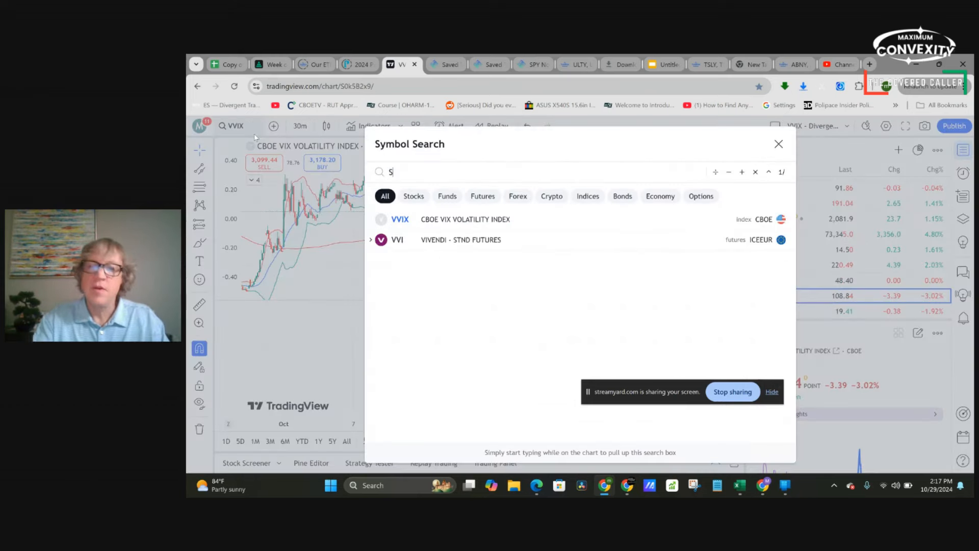
type("SPX")
key("Return")
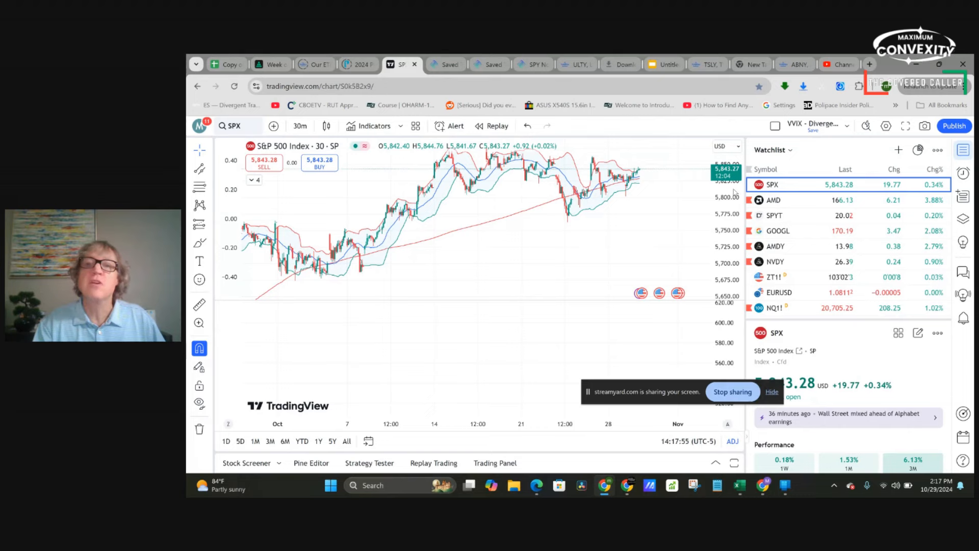
mouse_move(676, 187)
left_mouse_down()
mouse_move(684, 247)
mouse_move(685, 233)
left_mouse_up()
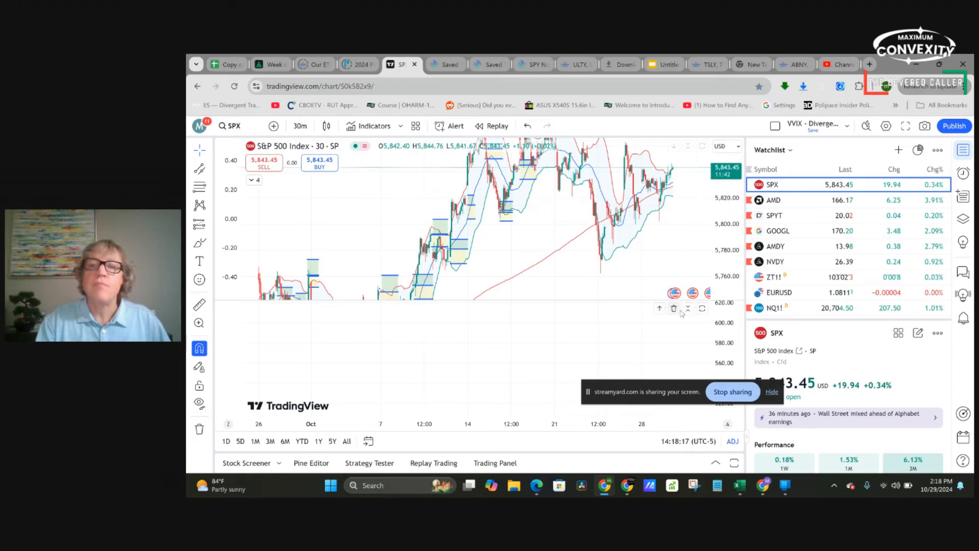
left_click(681, 307)
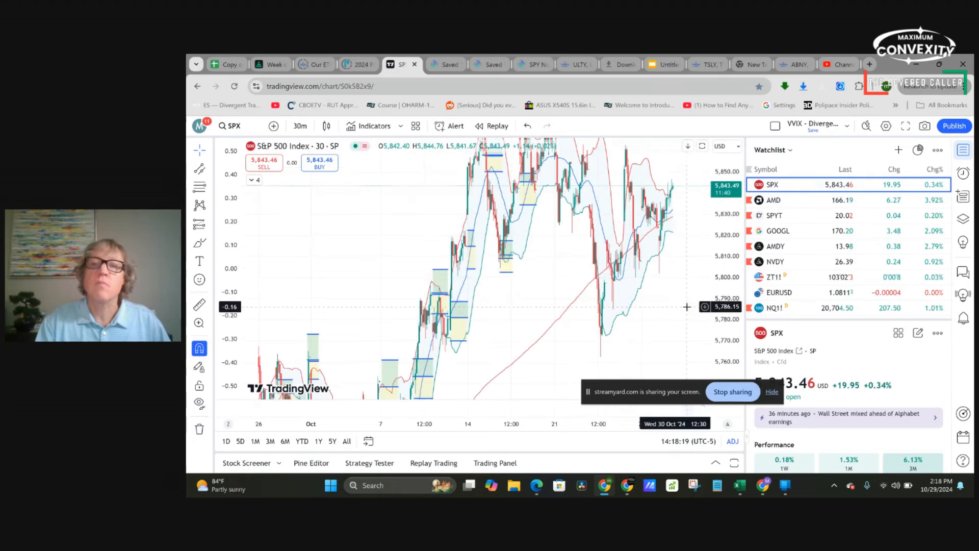
Step: Switch the TradingView chart to NDX
left_click(234, 126)
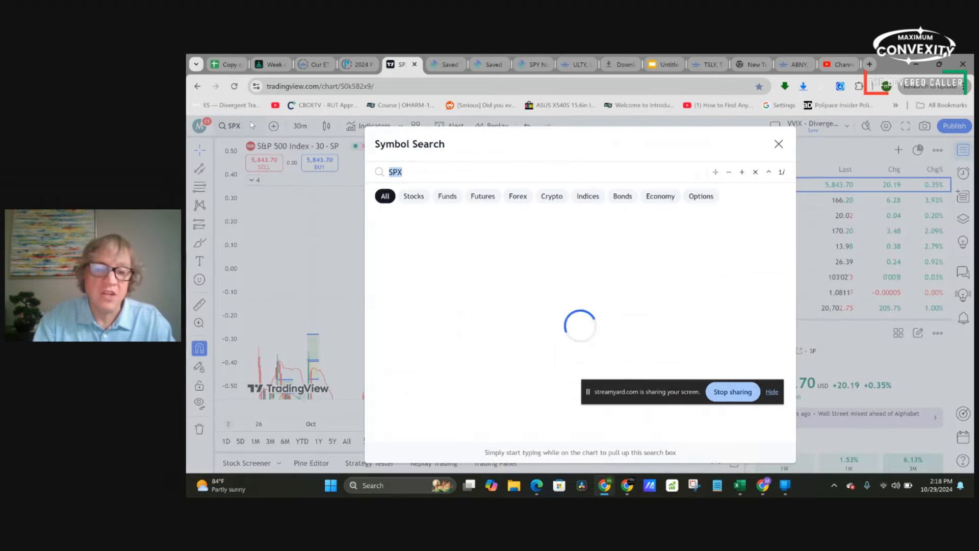
type("NDX")
key("Return")
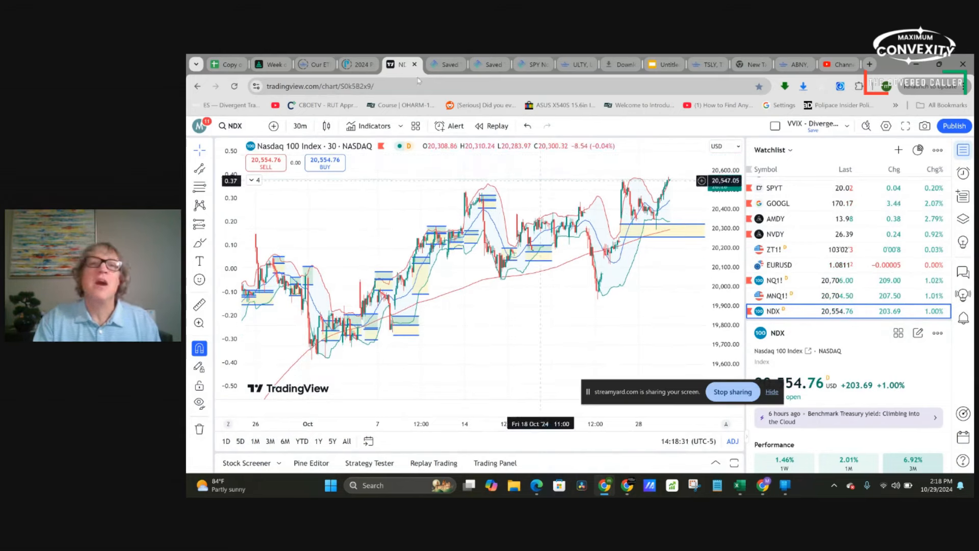
left_click(444, 66)
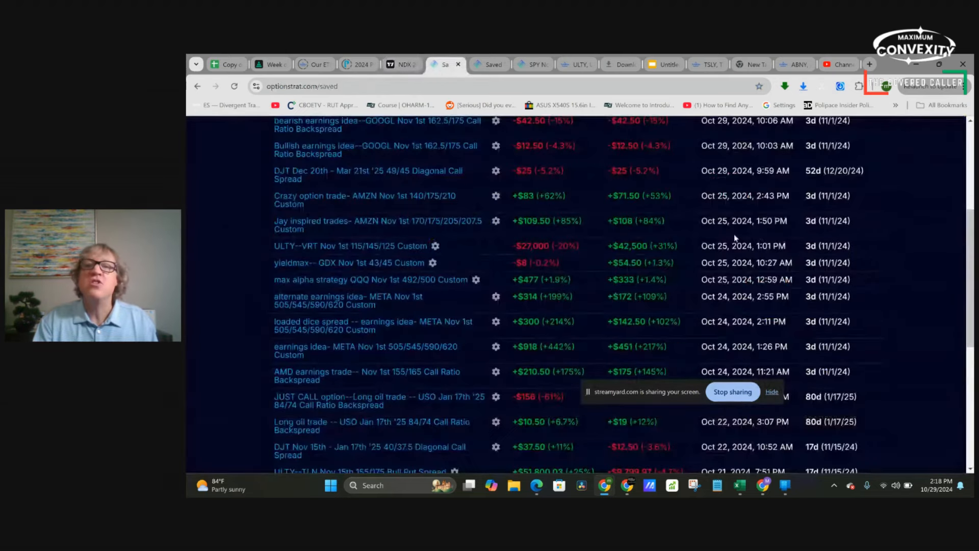
scroll(734, 238, "up", 3)
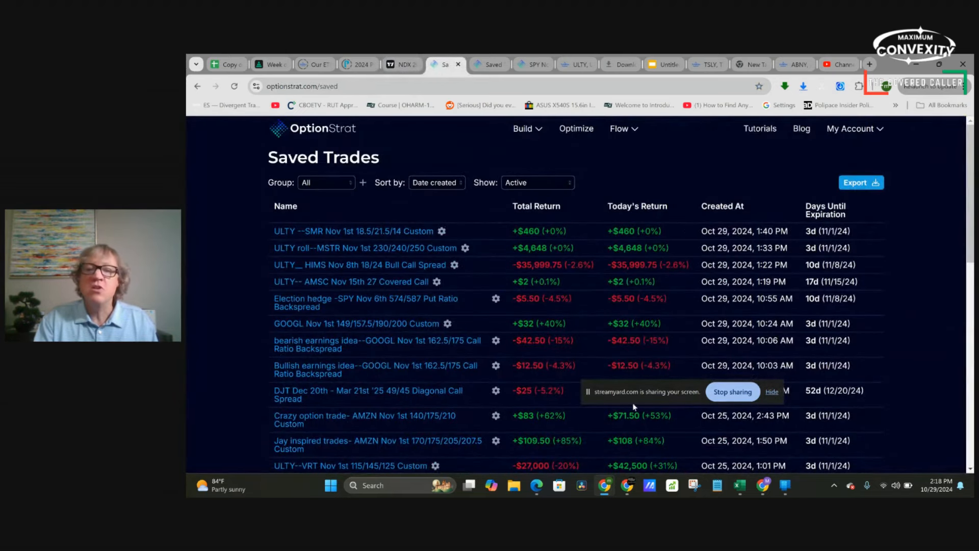
left_click_drag(634, 399, 753, 377)
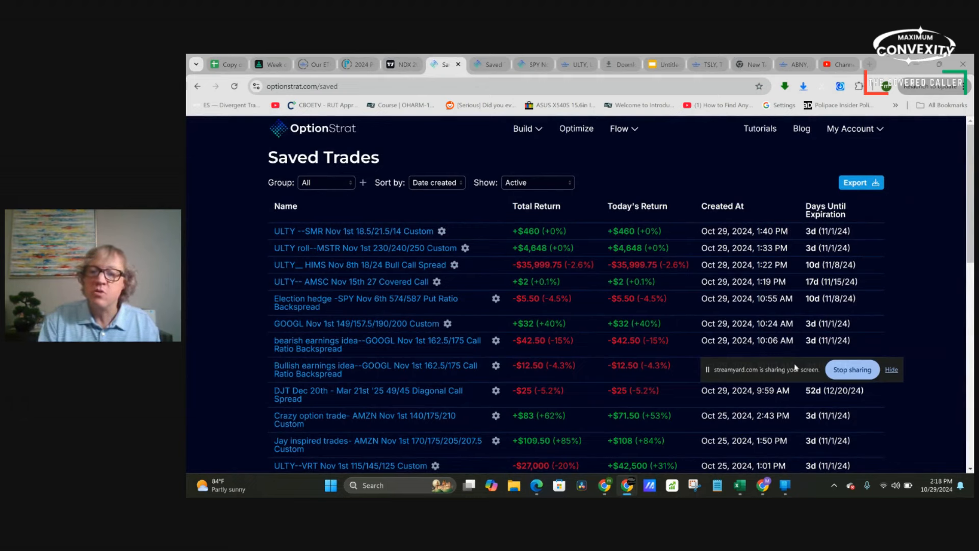
left_click_drag(796, 370, 857, 434)
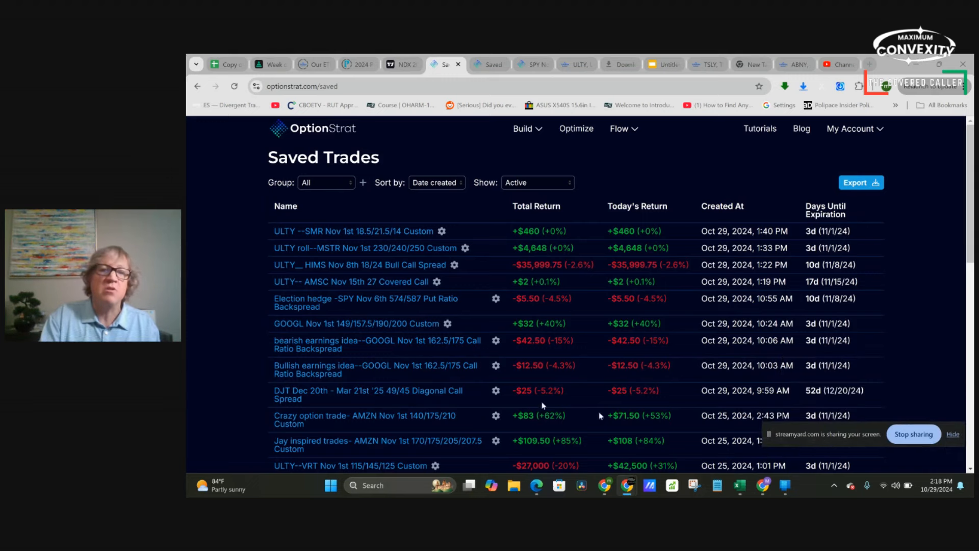
scroll(397, 370, "down", 1)
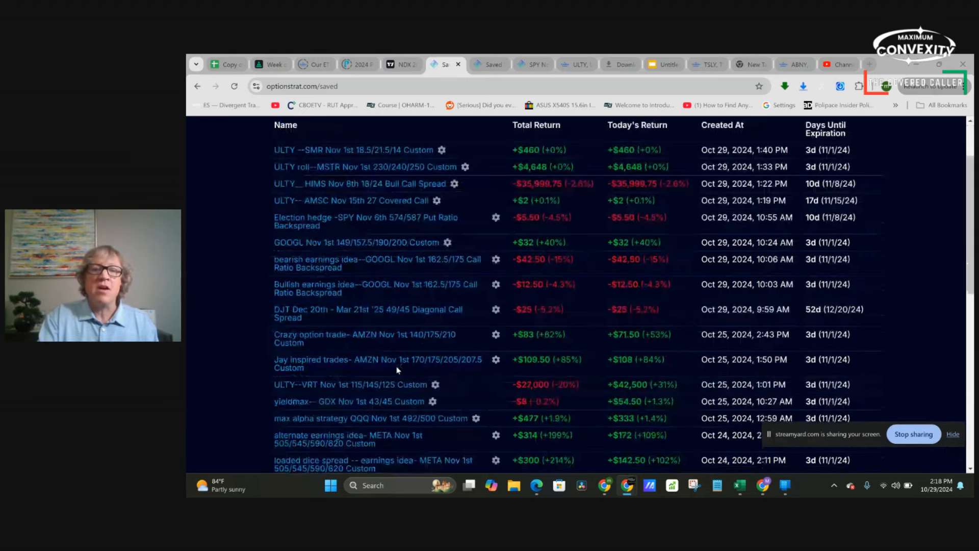
scroll(398, 370, "down", 1)
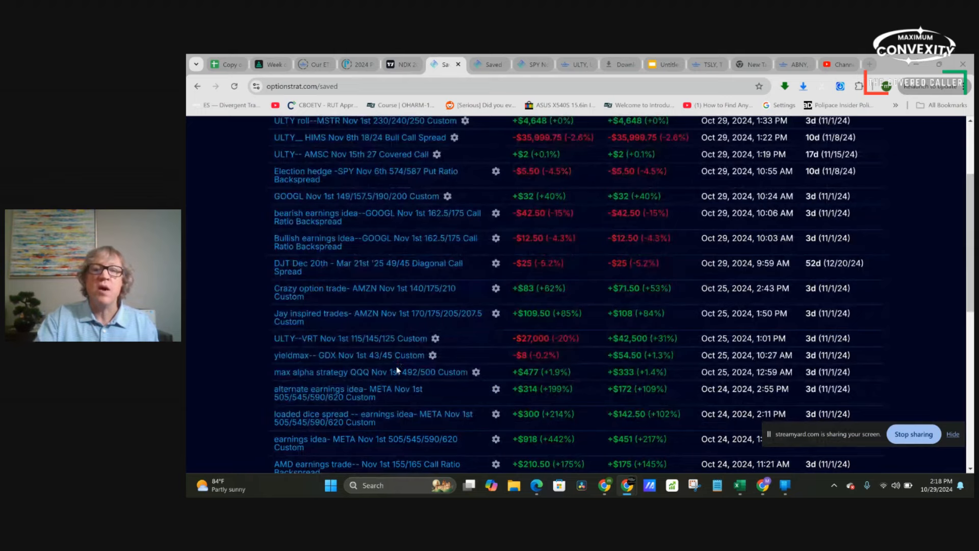
scroll(397, 370, "down", 3)
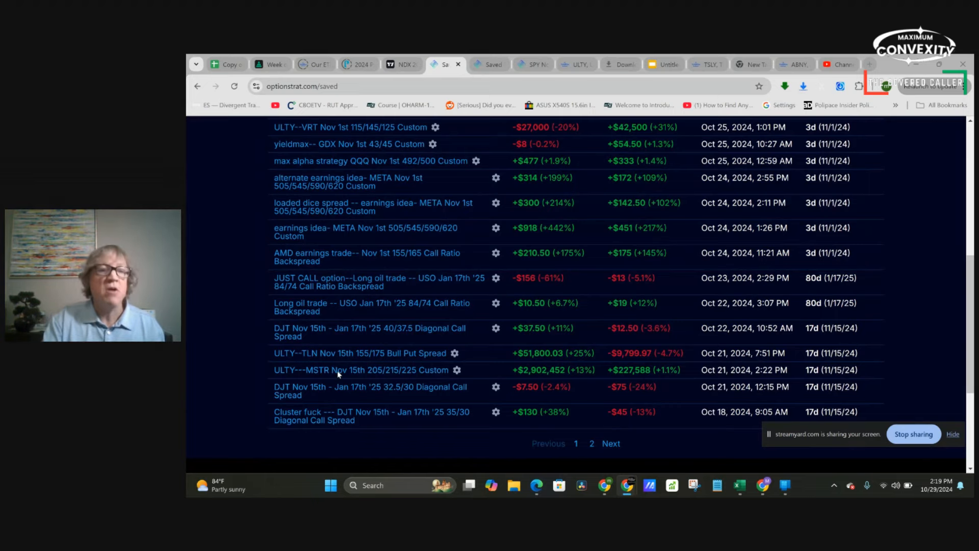
scroll(389, 369, "down", 2)
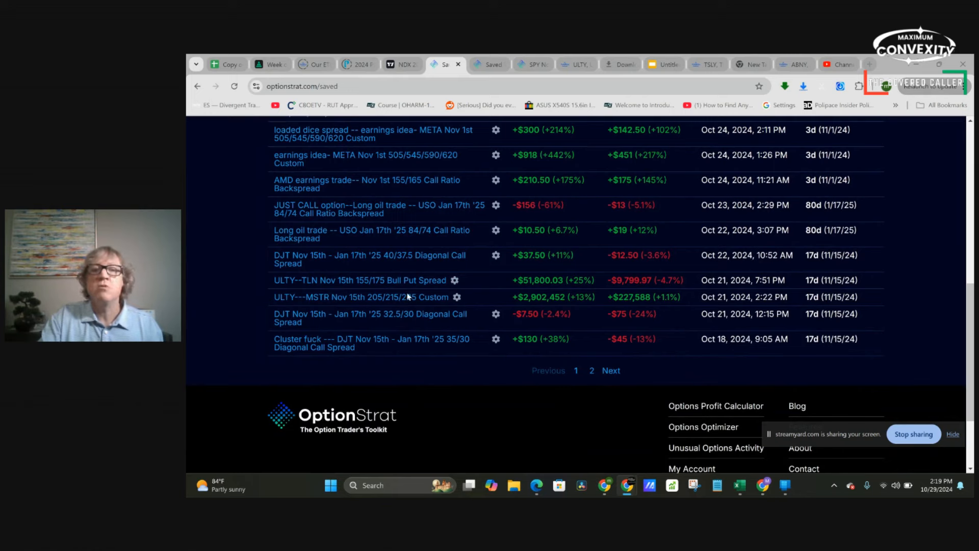
scroll(408, 296, "up", 2)
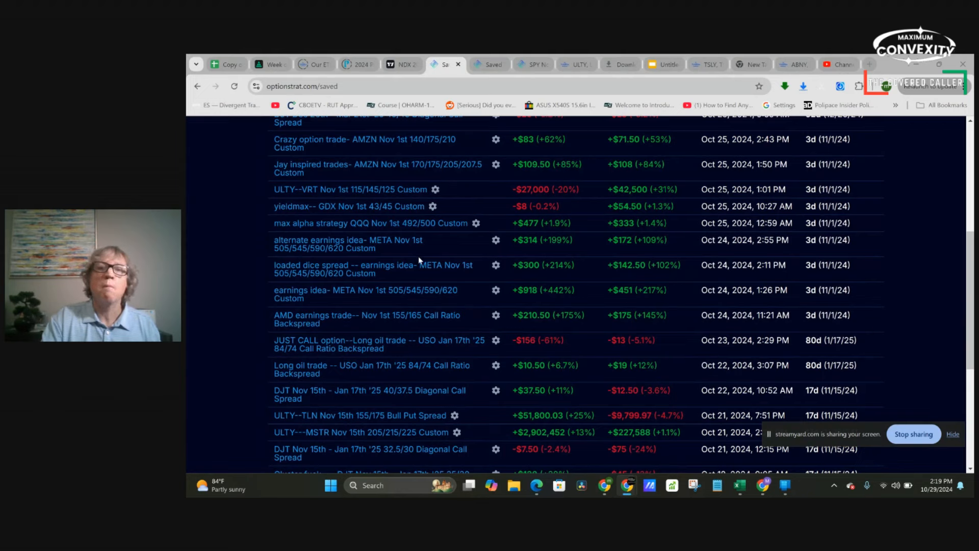
scroll(419, 261, "up", 4)
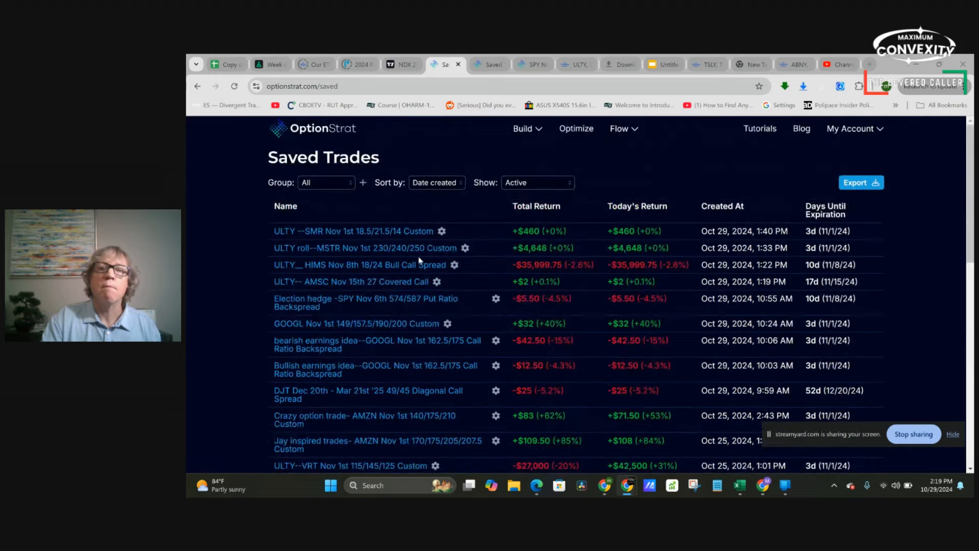
left_click(419, 261)
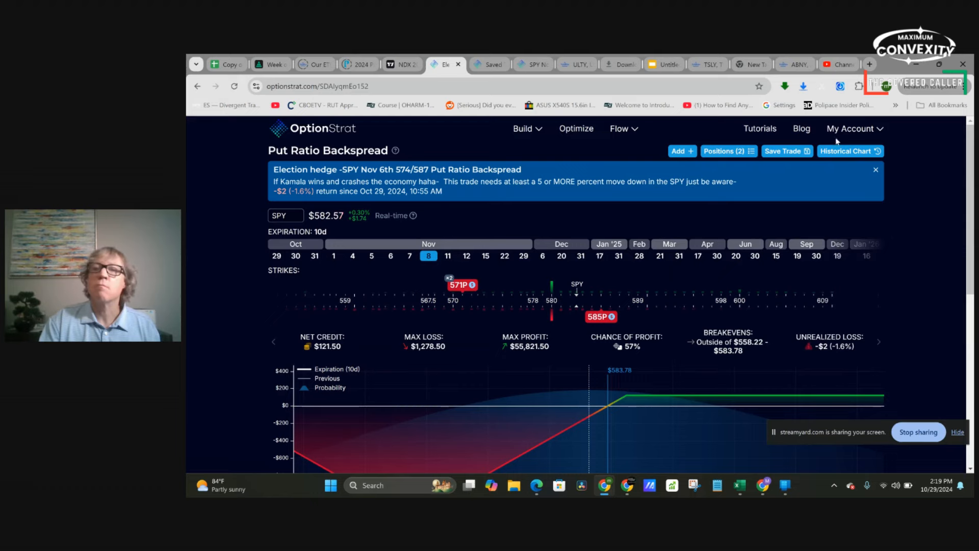
mouse_move(851, 128)
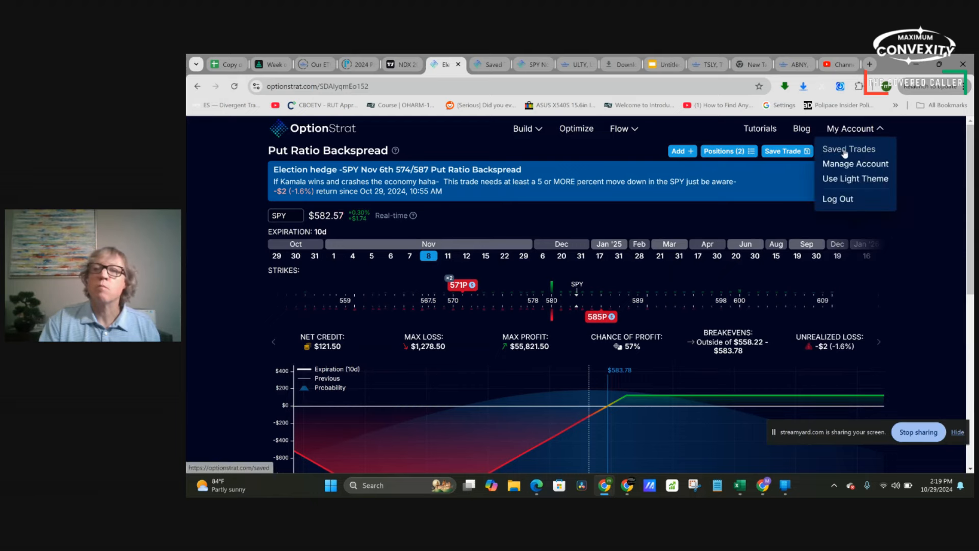
left_click(845, 151)
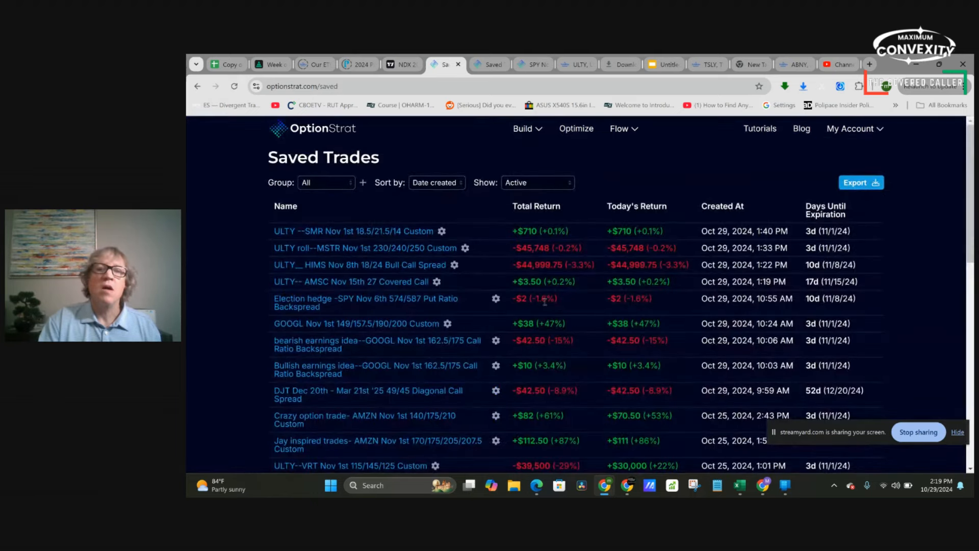
scroll(545, 301, "down", 1)
scroll(545, 301, "down", 2)
scroll(545, 301, "down", 1)
scroll(546, 302, "down", 3)
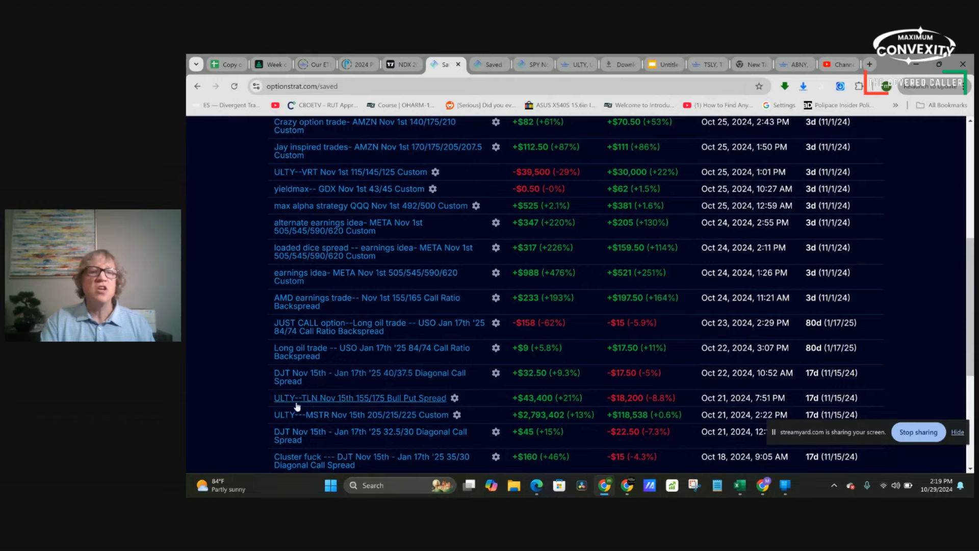
scroll(328, 410, "down", 1)
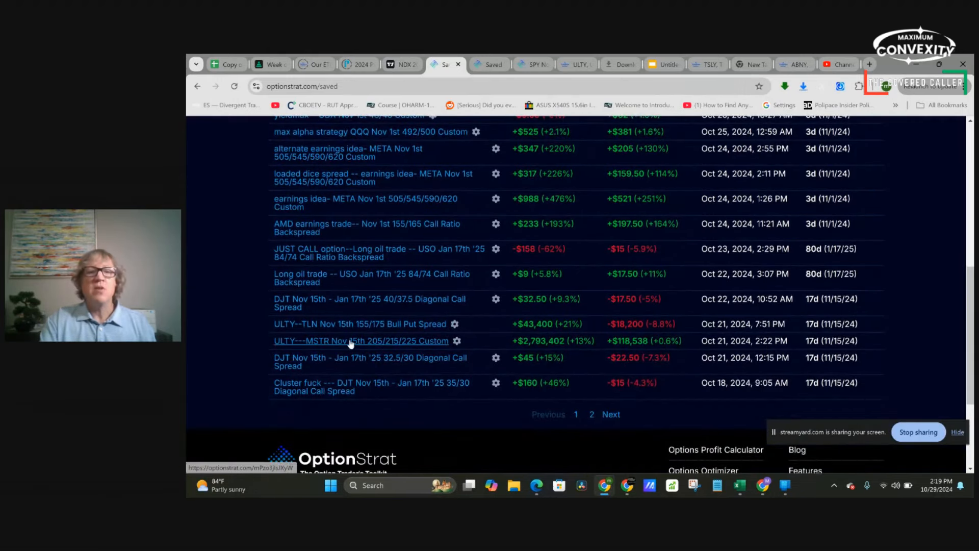
scroll(320, 259, "up", 1)
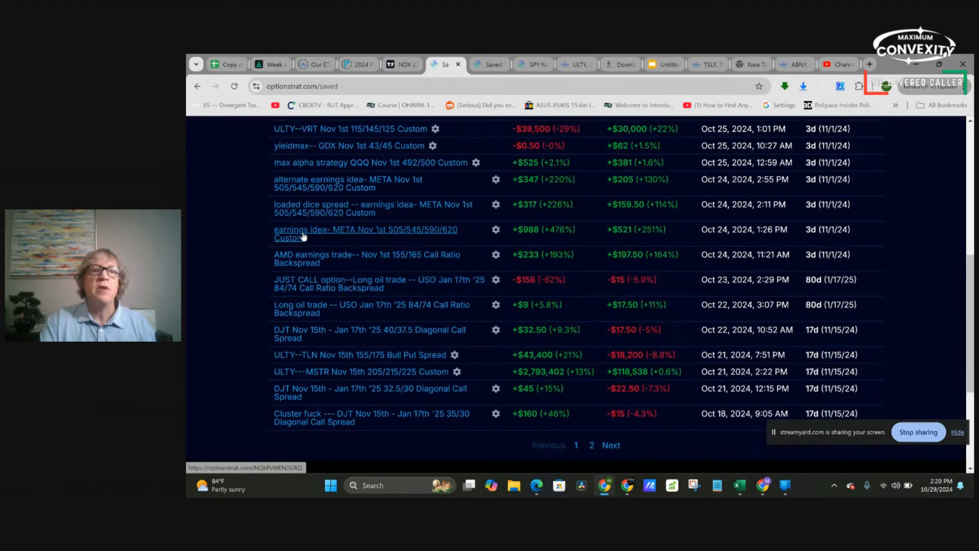
scroll(303, 237, "up", 1)
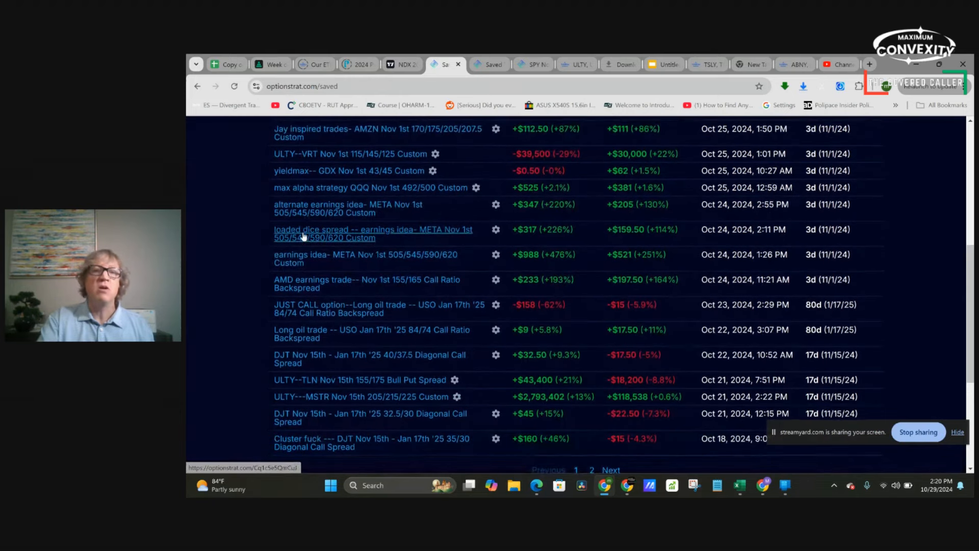
scroll(303, 237, "up", 1)
scroll(303, 237, "up", 1)
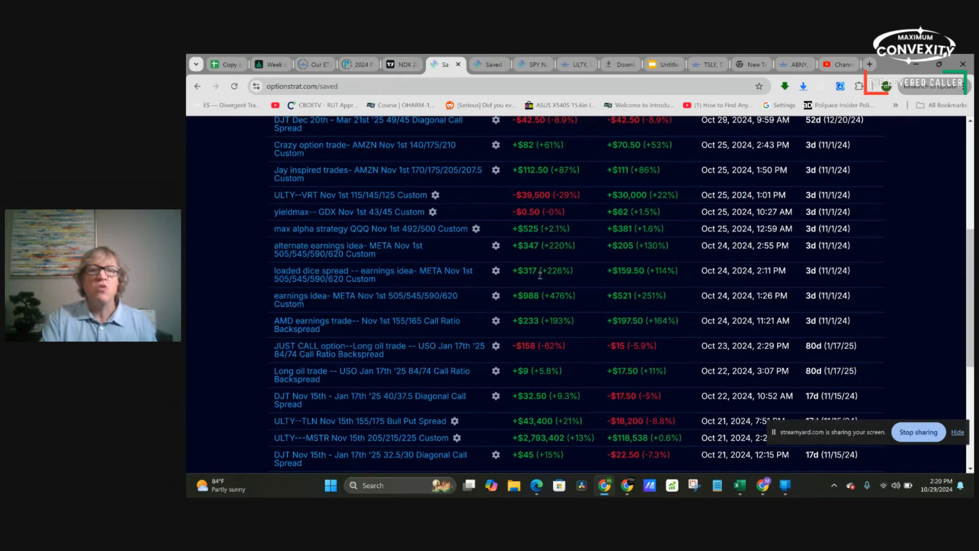
left_click(329, 276)
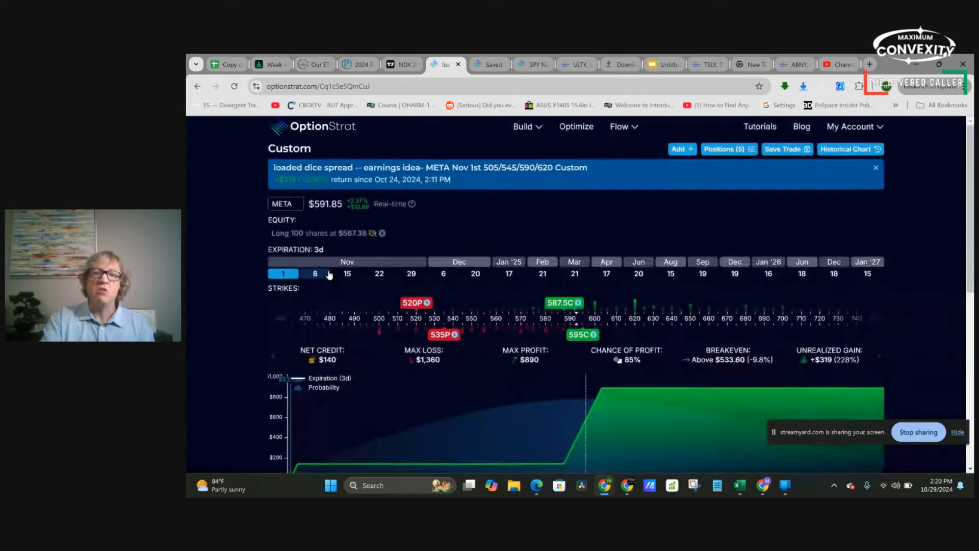
scroll(329, 274, "down", 3)
left_click(518, 372)
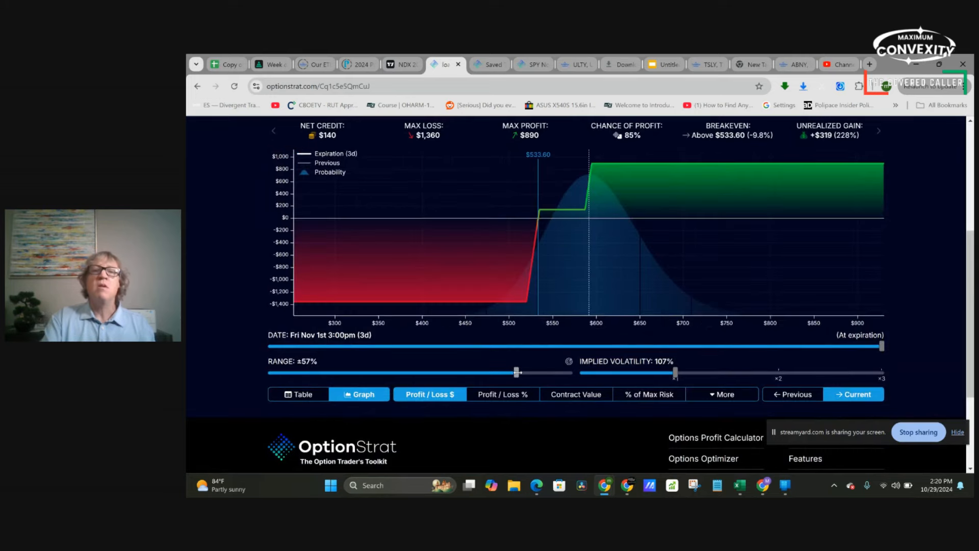
scroll(673, 314, "up", 1)
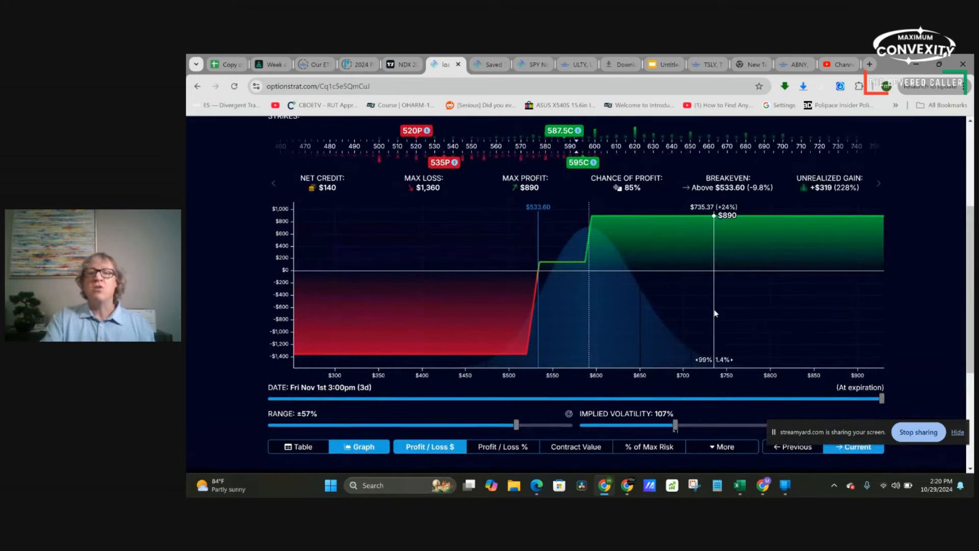
scroll(714, 308, "down", 1)
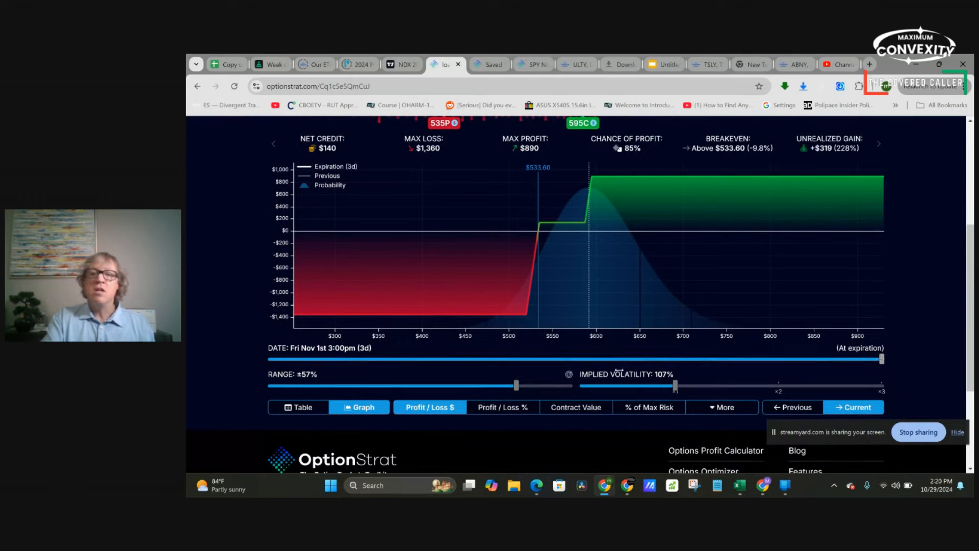
left_click_drag(881, 359, 504, 360)
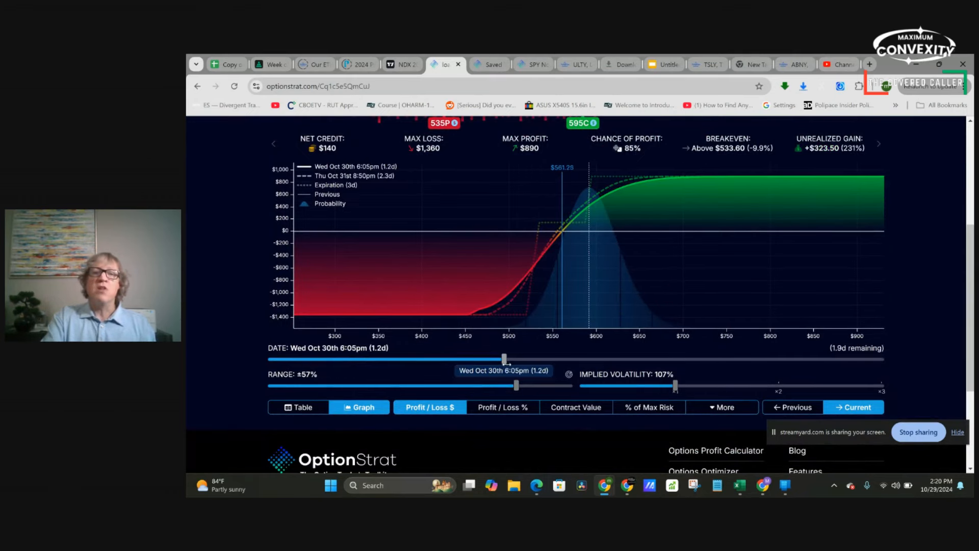
left_click_drag(504, 359, 295, 360)
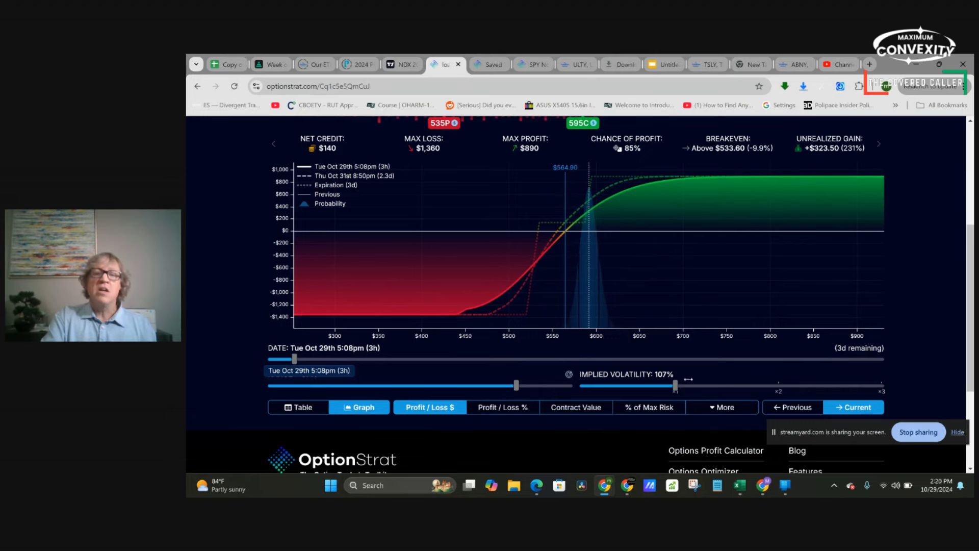
left_click(878, 349)
scroll(922, 308, "up", 3)
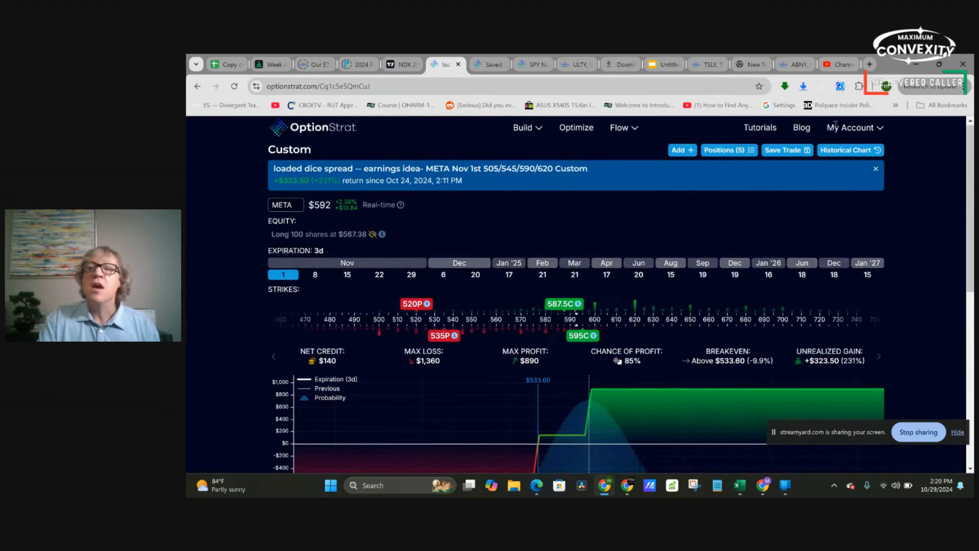
mouse_move(855, 127)
left_click(842, 151)
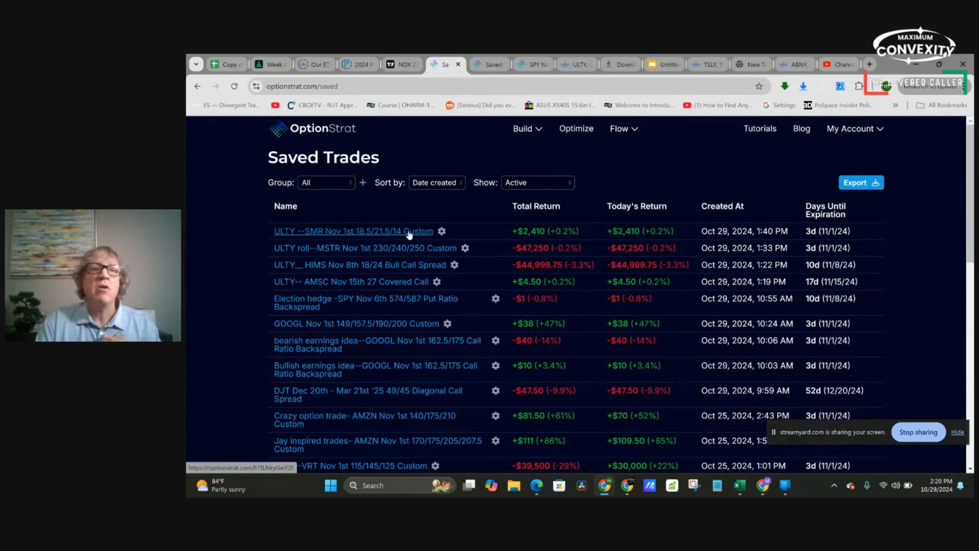
Step: Open the ULTY SMR Nov 1st 18.5/21.5/14 trade and widen its payoff price range
left_click(409, 231)
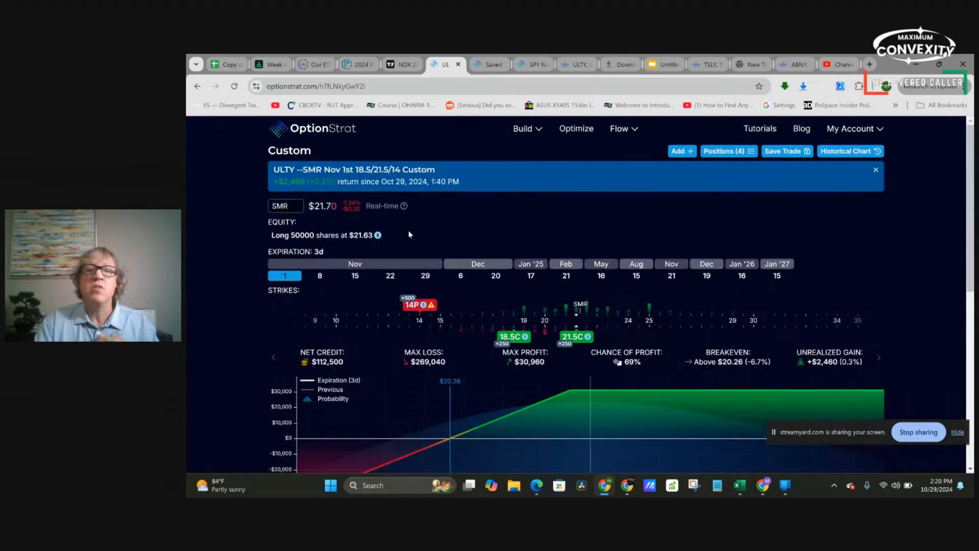
scroll(409, 235, "down", 2)
scroll(409, 234, "down", 1)
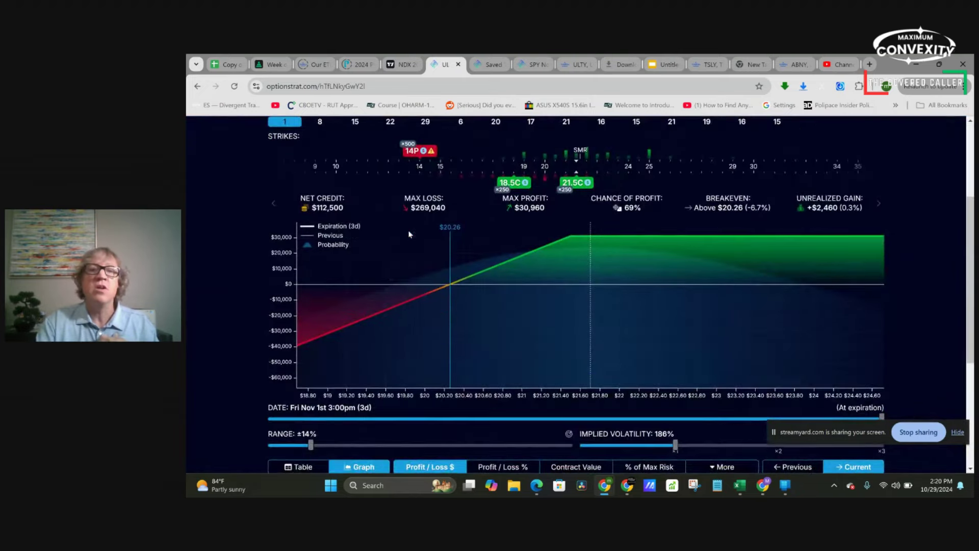
left_click(510, 450)
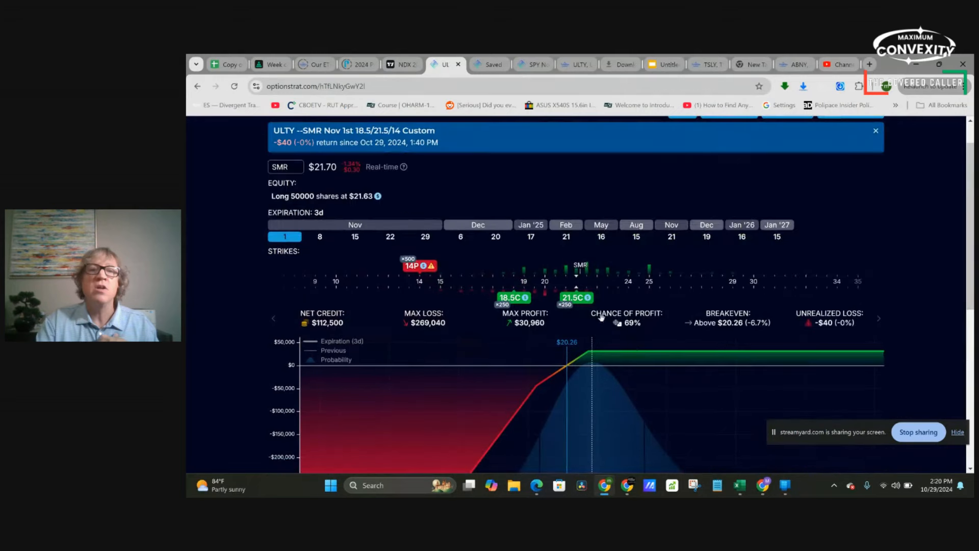
scroll(434, 297, "up", 3)
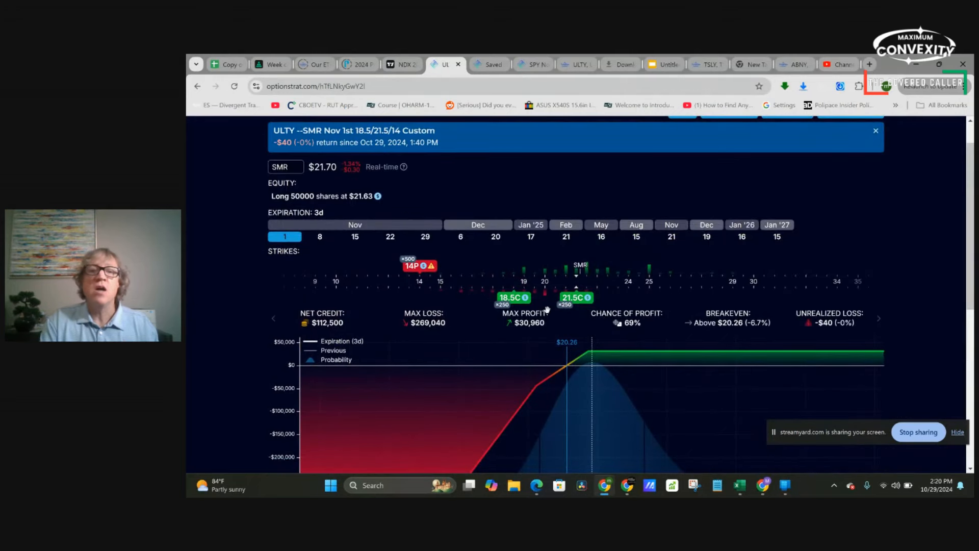
scroll(601, 317, "down", 2)
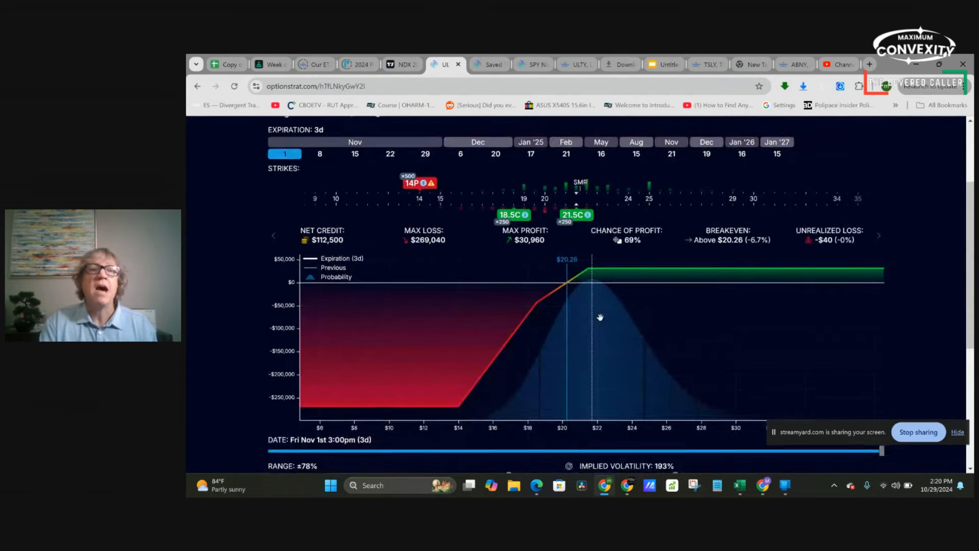
scroll(601, 317, "up", 1)
mouse_move(600, 329)
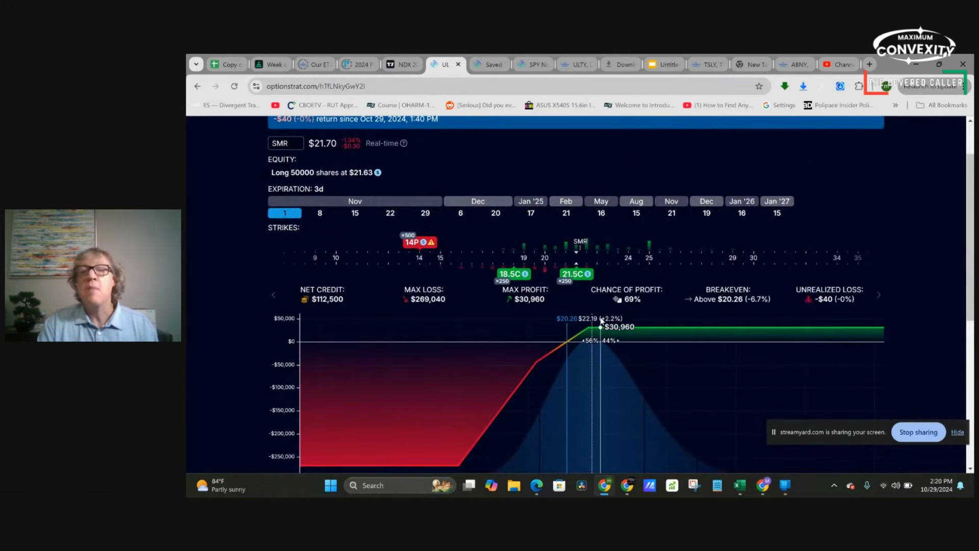
scroll(579, 287, "up", 1)
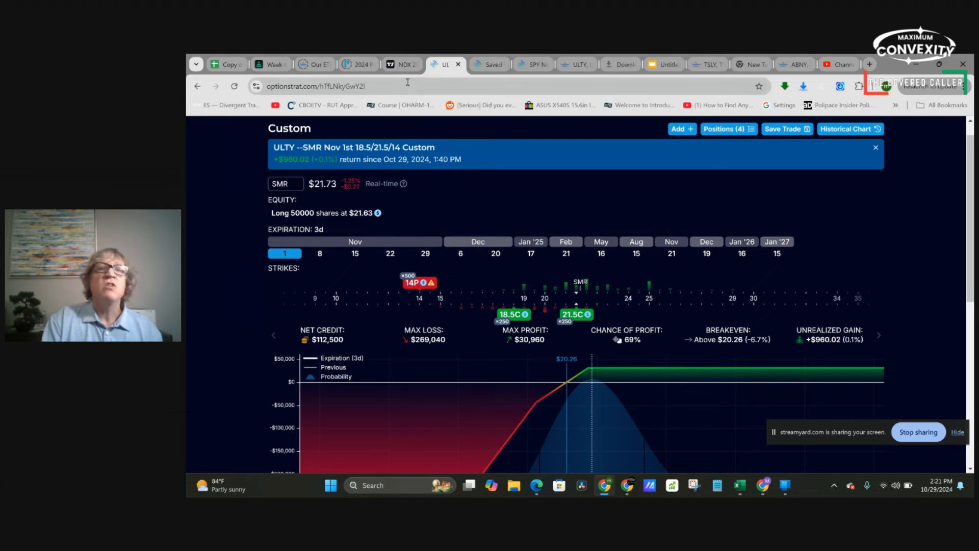
Step: Chart SMR (NuScale Power) in TradingView, then return to the SMR option trade
left_click(404, 65)
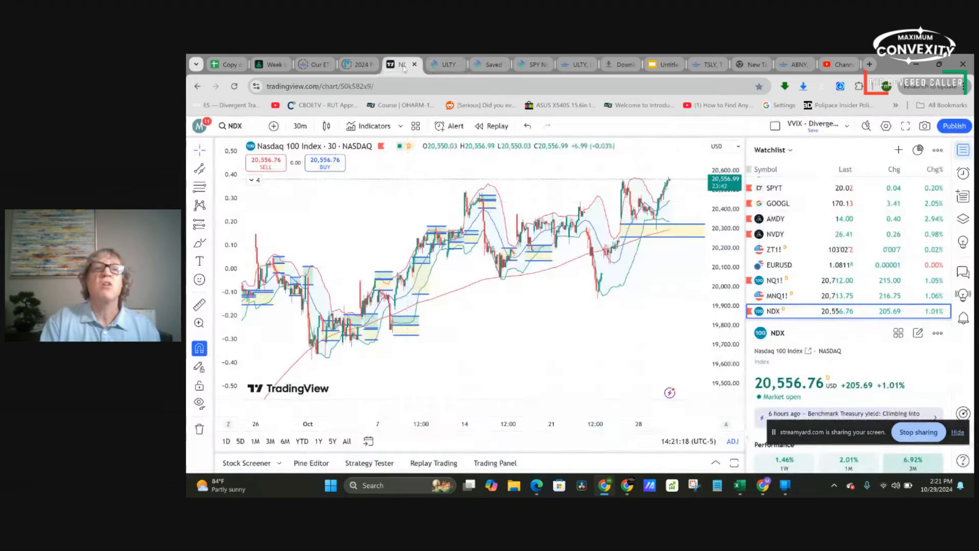
left_click(251, 128)
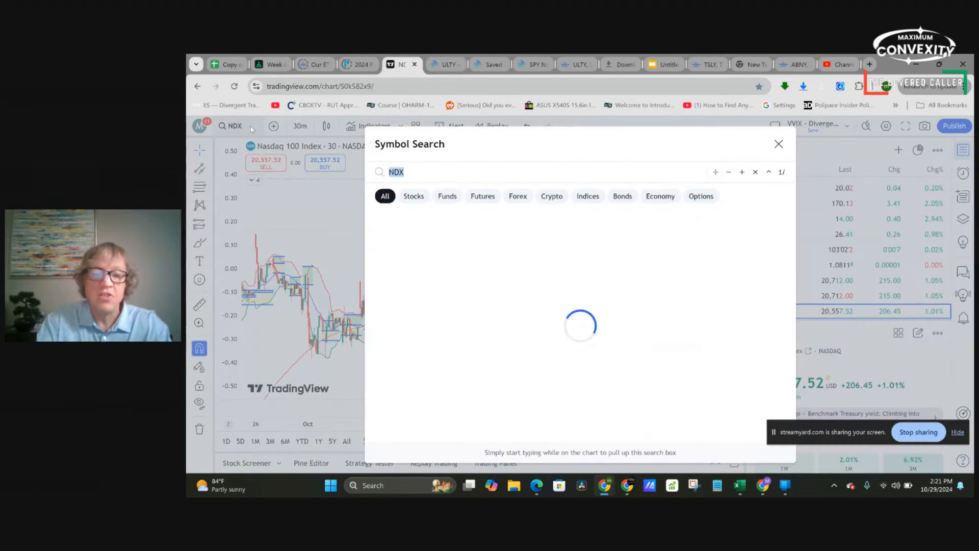
type("SMR")
key("Return")
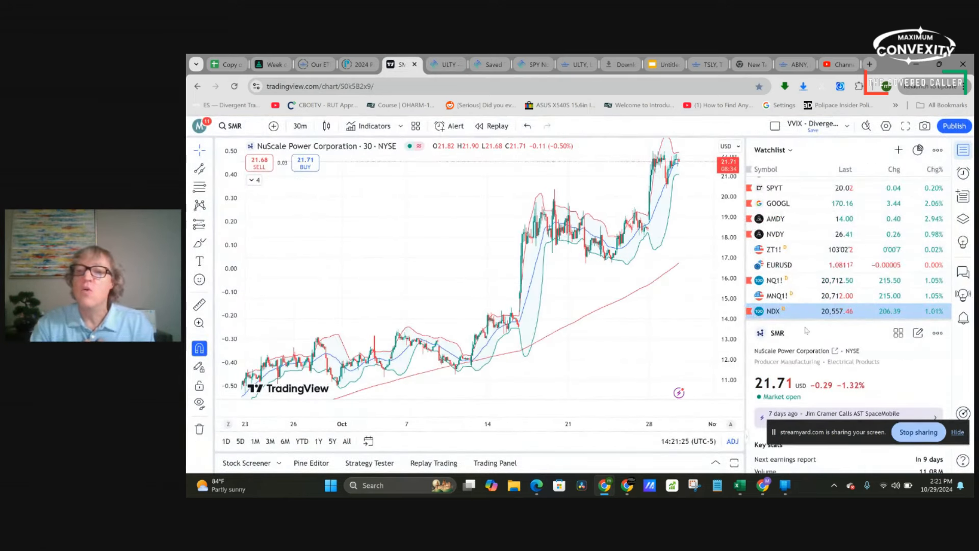
scroll(831, 368, "down", 1)
scroll(832, 368, "down", 2)
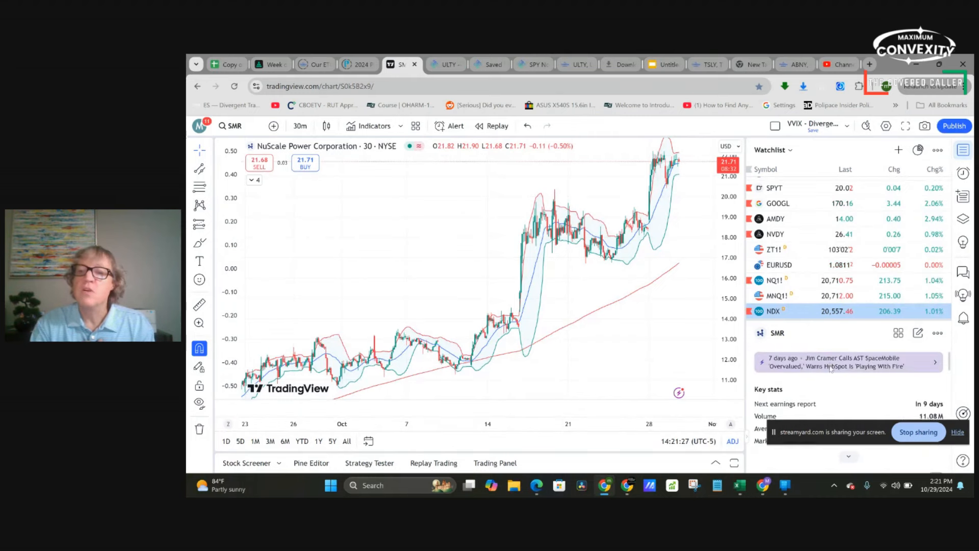
scroll(831, 371, "up", 1)
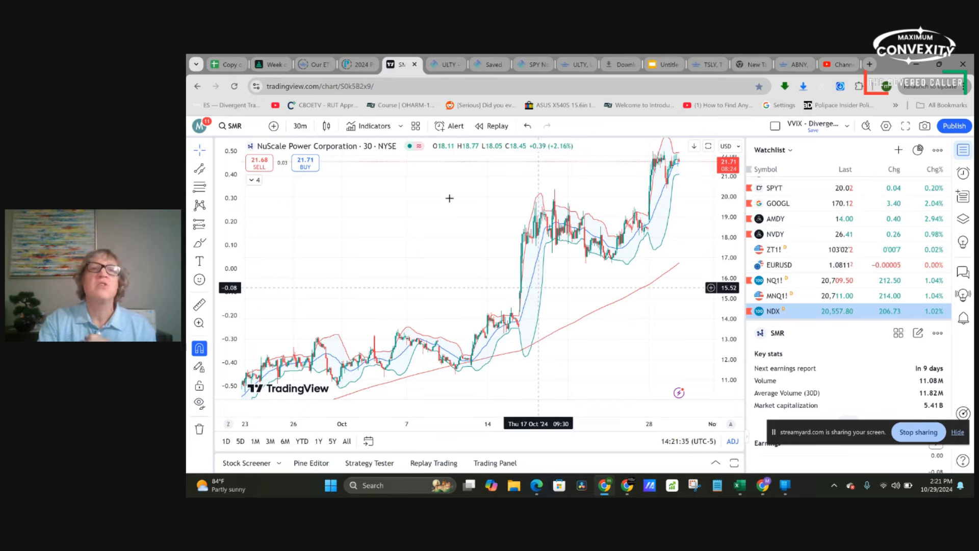
left_click(444, 68)
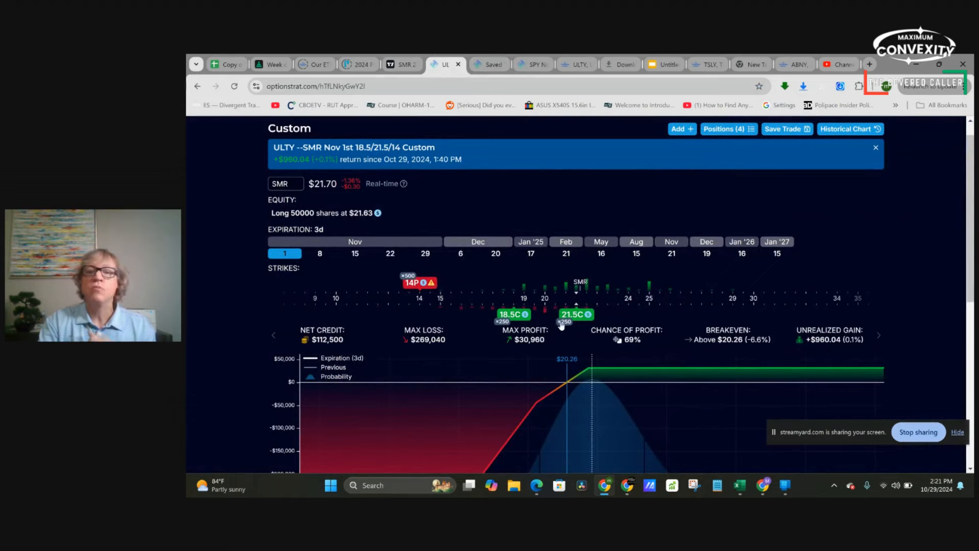
scroll(615, 327, "up", 1)
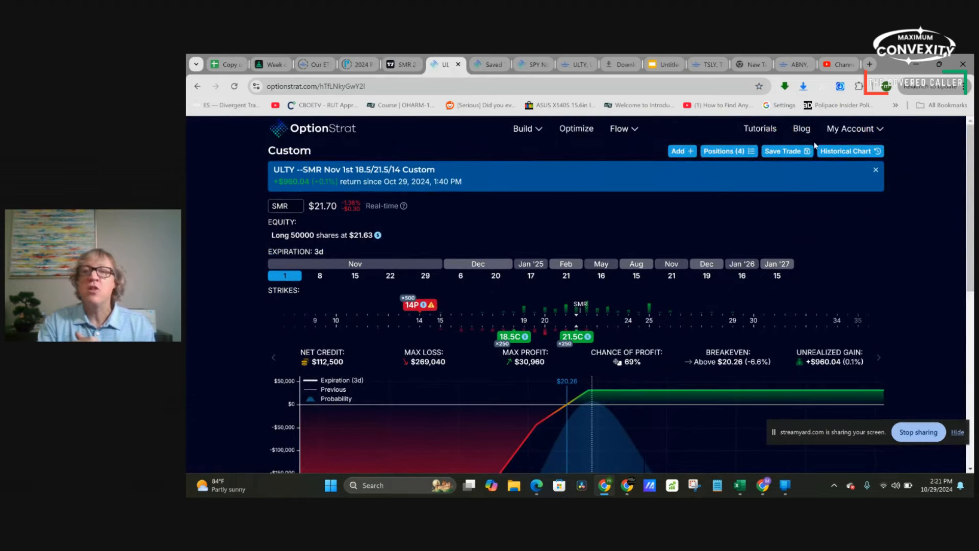
scroll(604, 432, "down", 1)
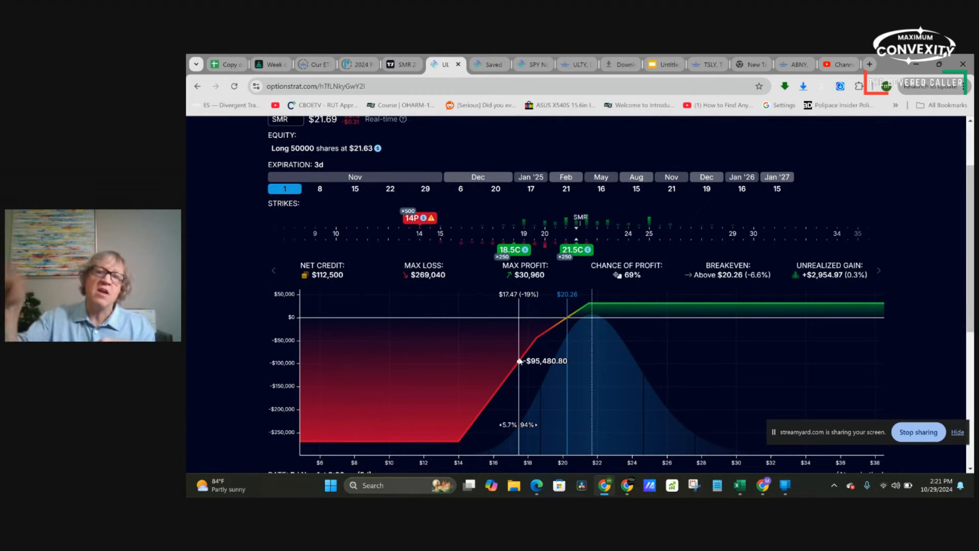
mouse_move(520, 360)
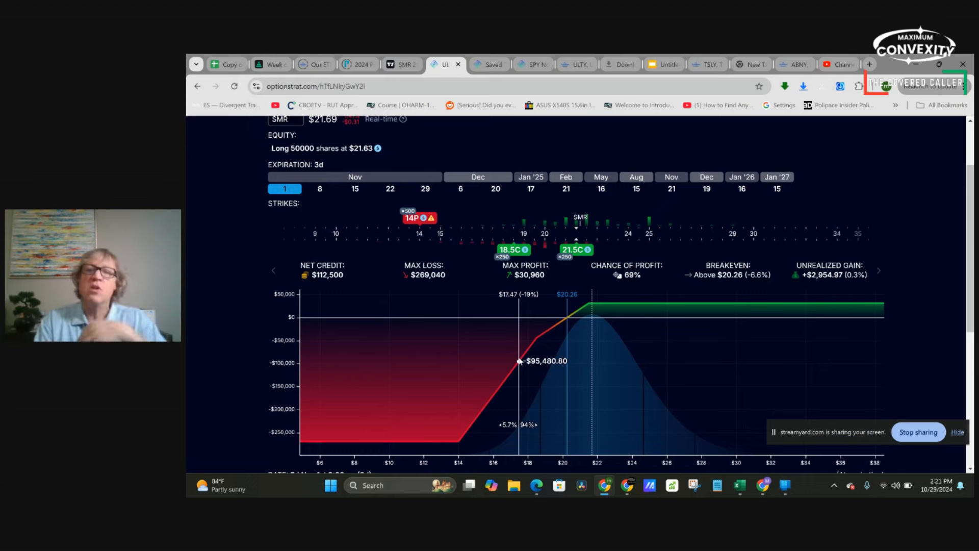
scroll(744, 225, "up", 2)
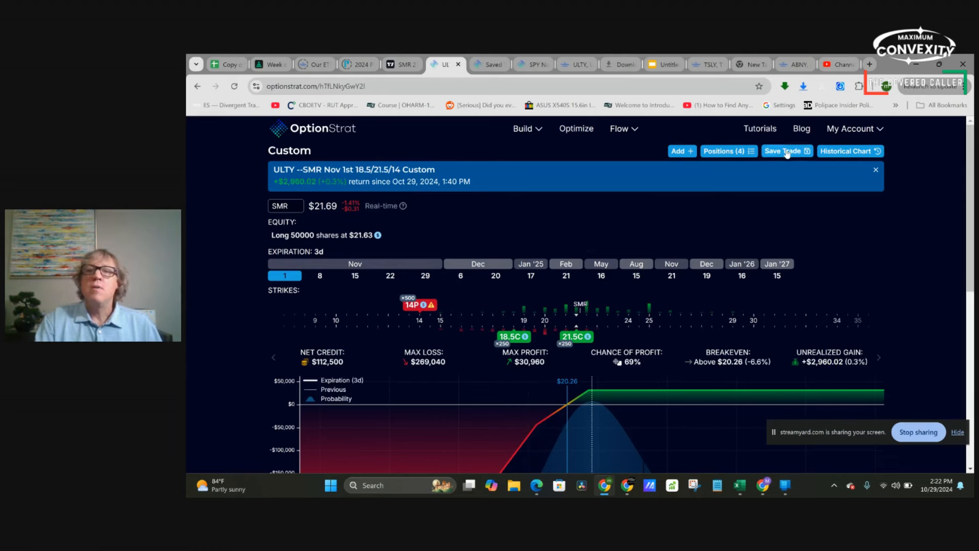
mouse_move(851, 129)
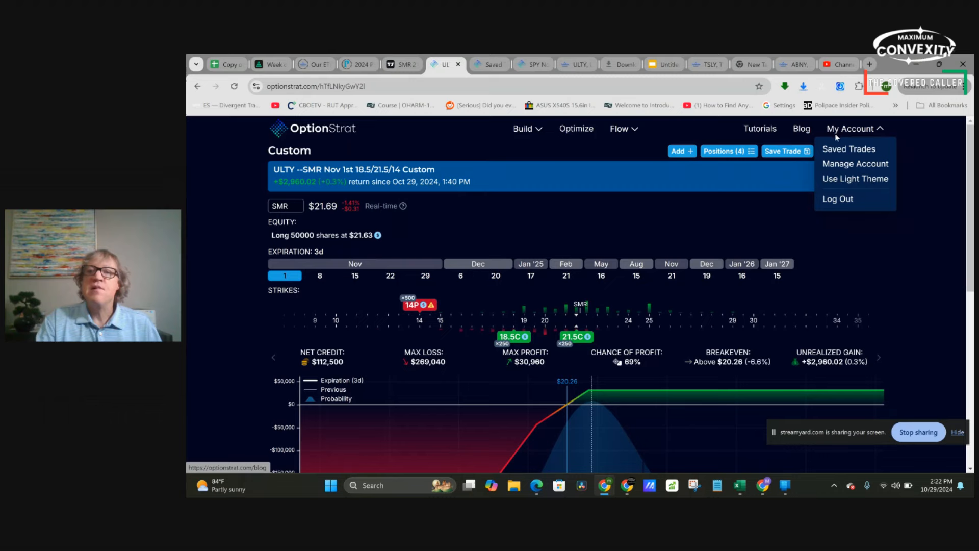
Step: From Saved Trades, open the ULTY MSTR Nov 15th 205/215/225 custom trade
left_click(837, 151)
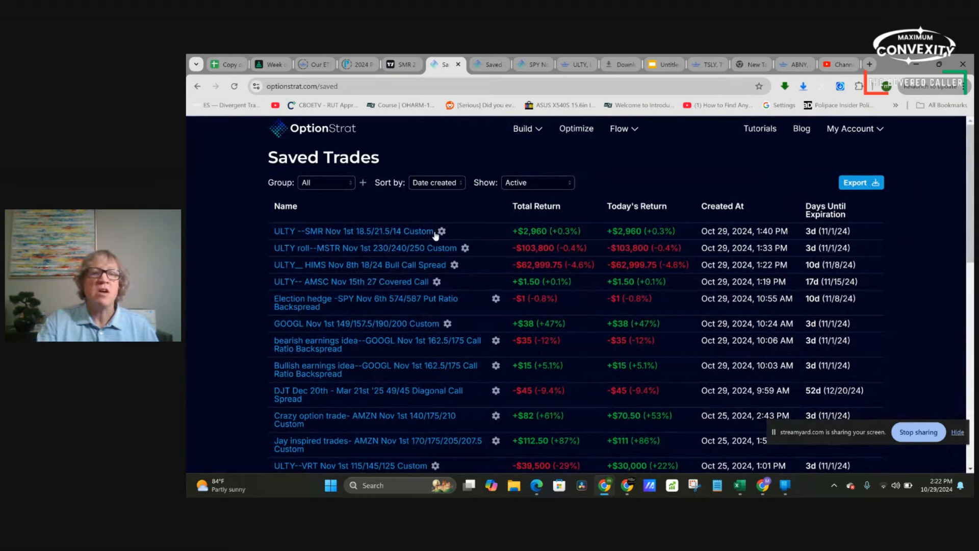
scroll(366, 346, "down", 5)
scroll(366, 346, "down", 3)
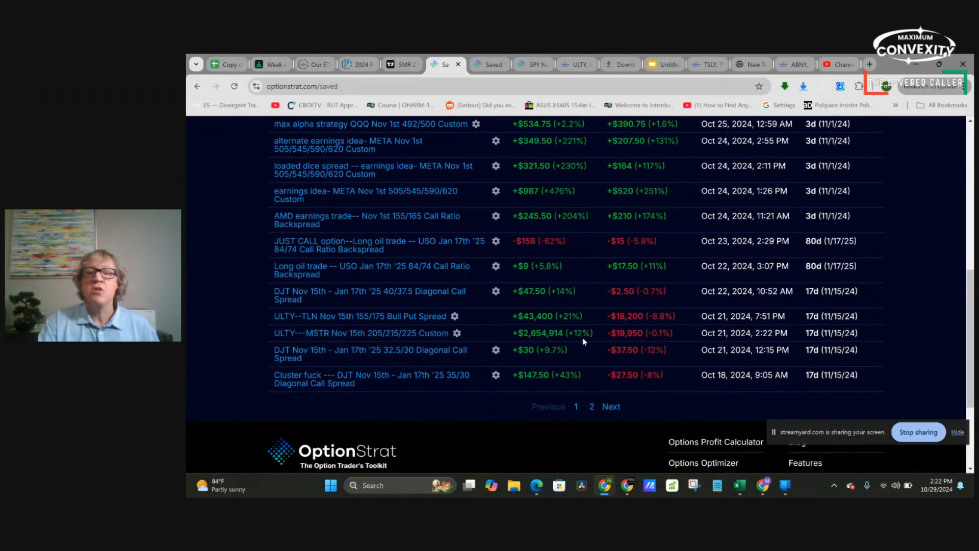
left_click(394, 339)
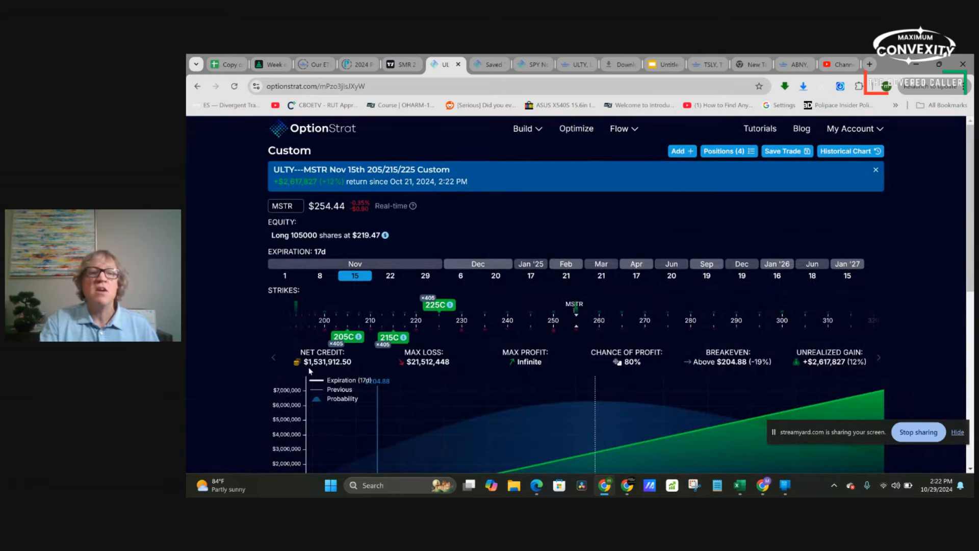
scroll(474, 354, "down", 1)
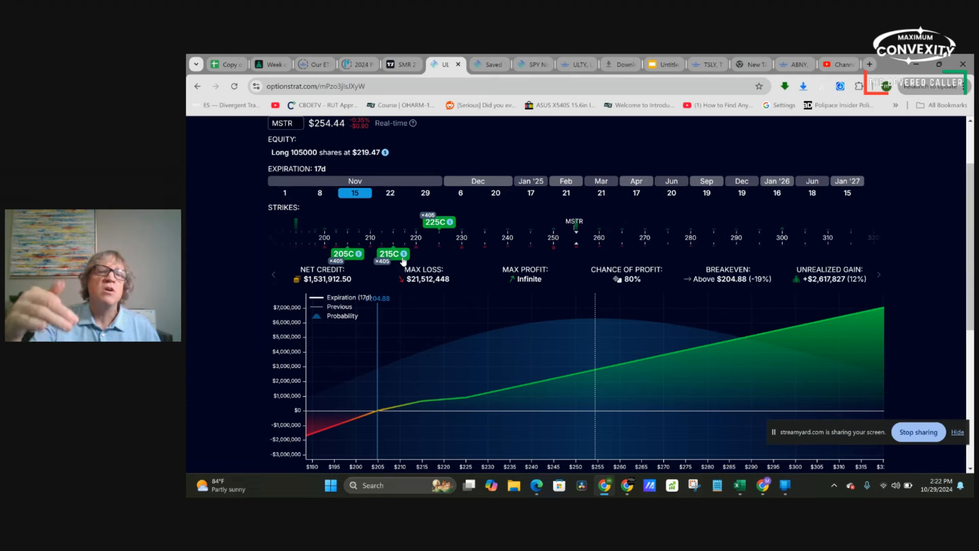
scroll(402, 262, "up", 1)
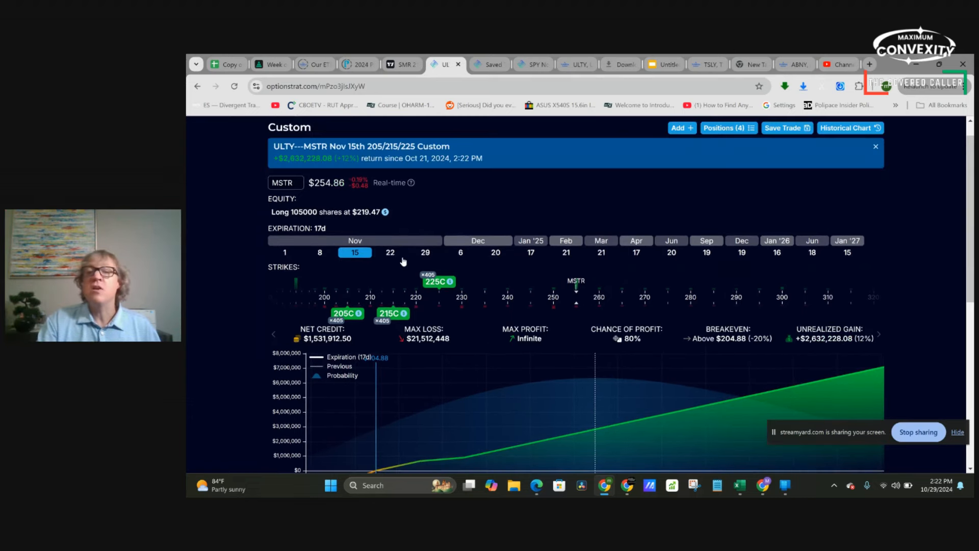
scroll(402, 262, "down", 1)
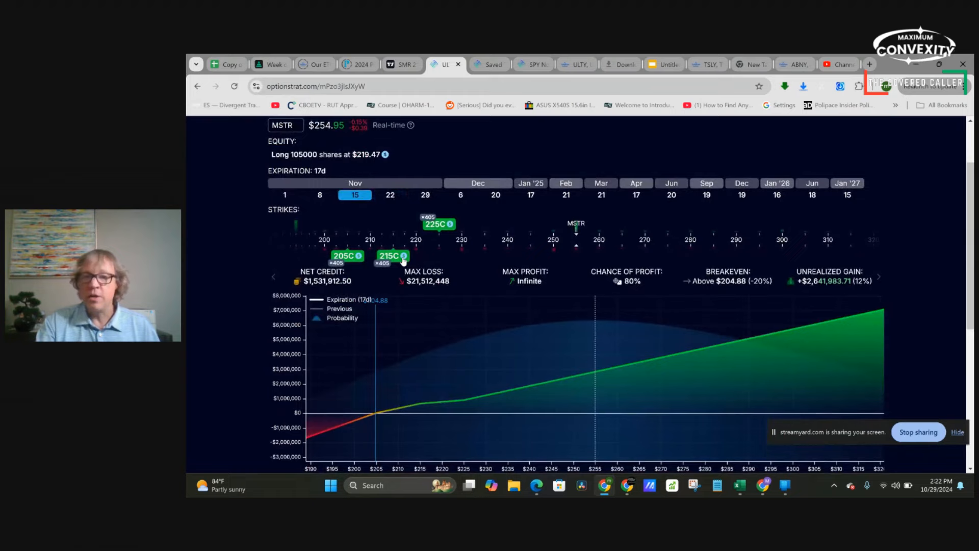
scroll(649, 344, "up", 1)
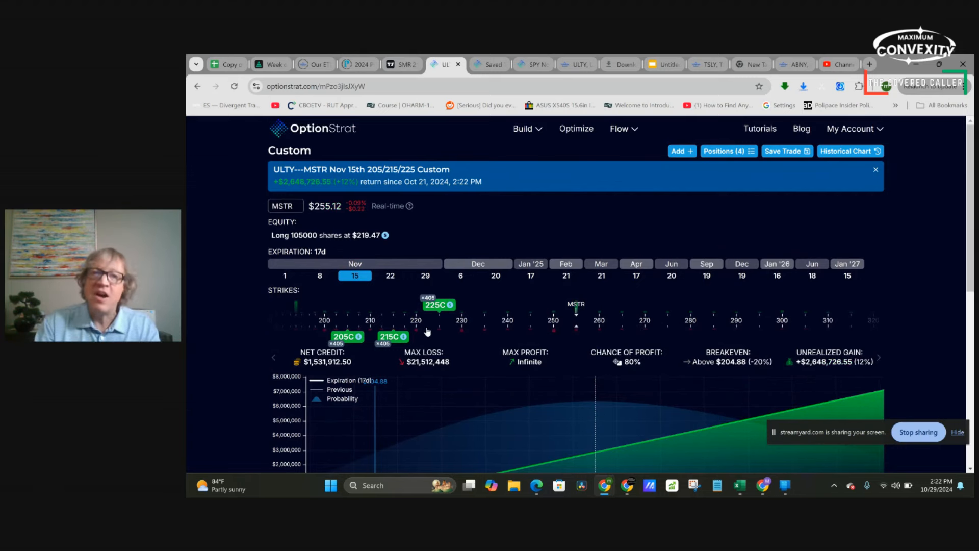
Step: From My Account's saved trades, open the ULTY roll MSTR Nov 1st 230/240/250 trade
left_click(844, 129)
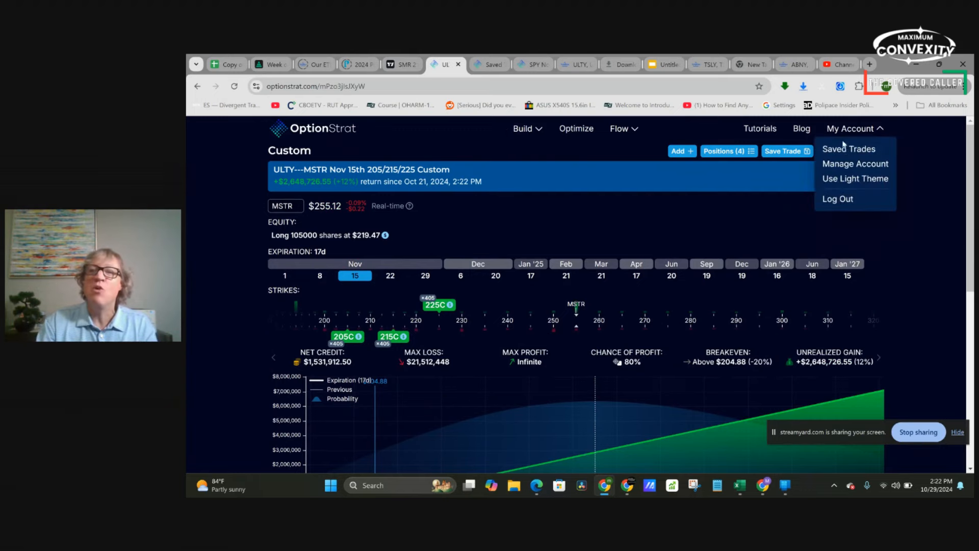
left_click(846, 151)
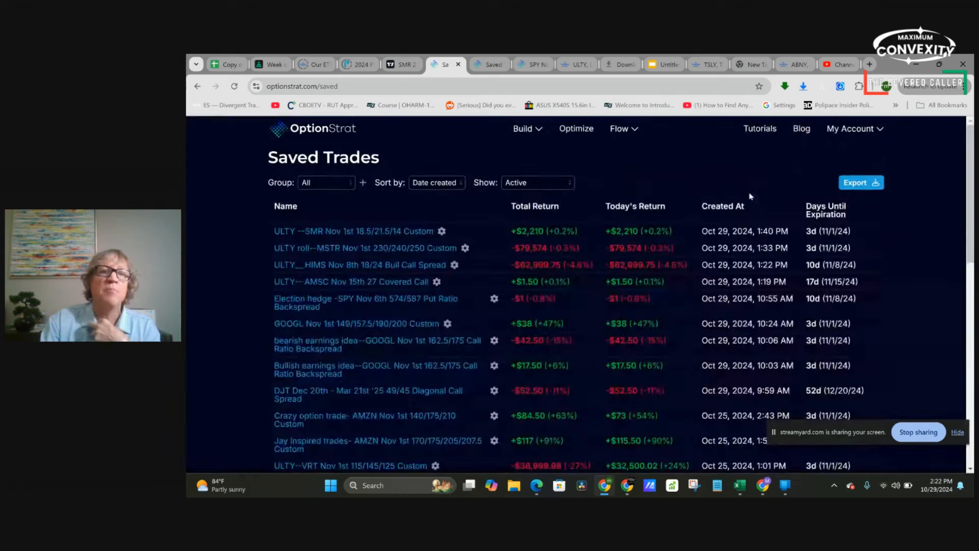
left_click(352, 248)
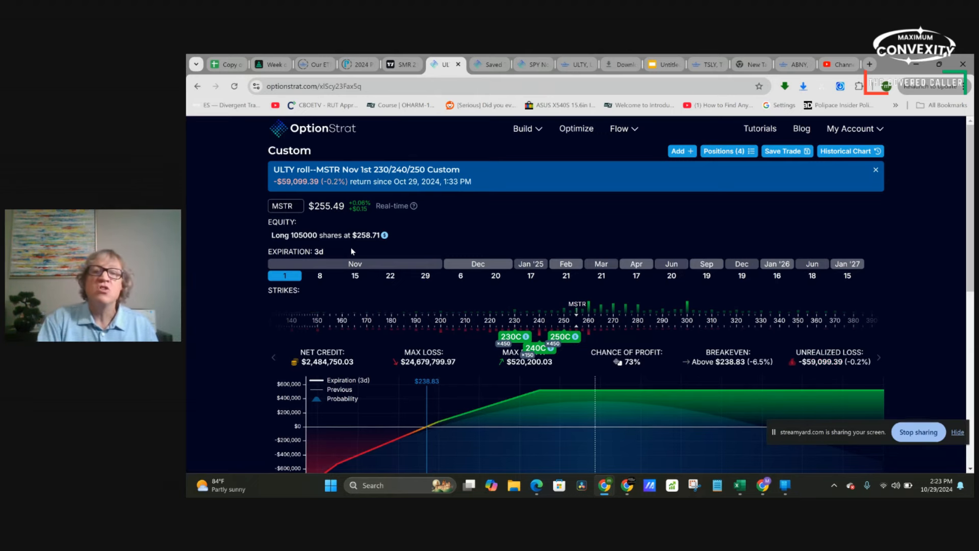
scroll(353, 251, "down", 1)
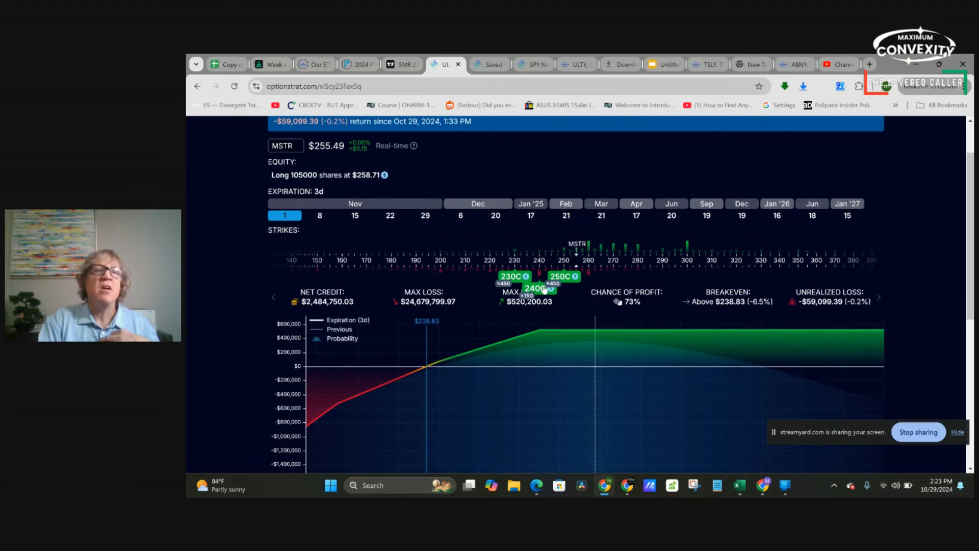
scroll(543, 287, "up", 1)
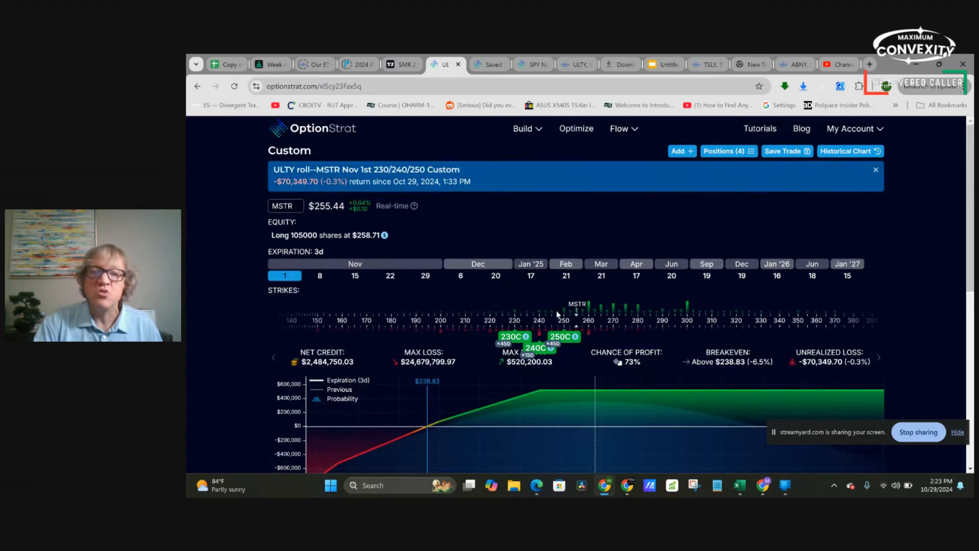
mouse_move(604, 407)
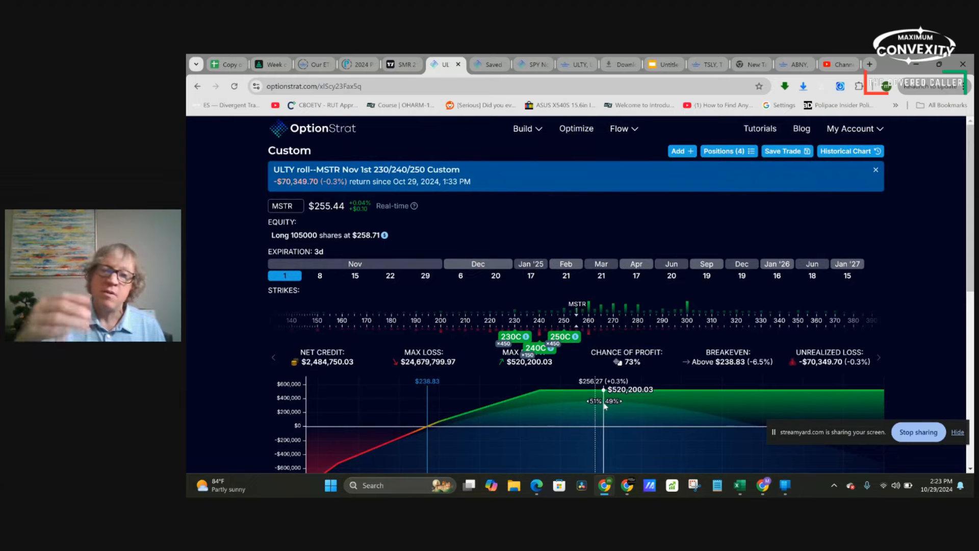
Step: Chart MicroStrategy (MSTR) on the TradingView 30-minute chart
left_click(401, 65)
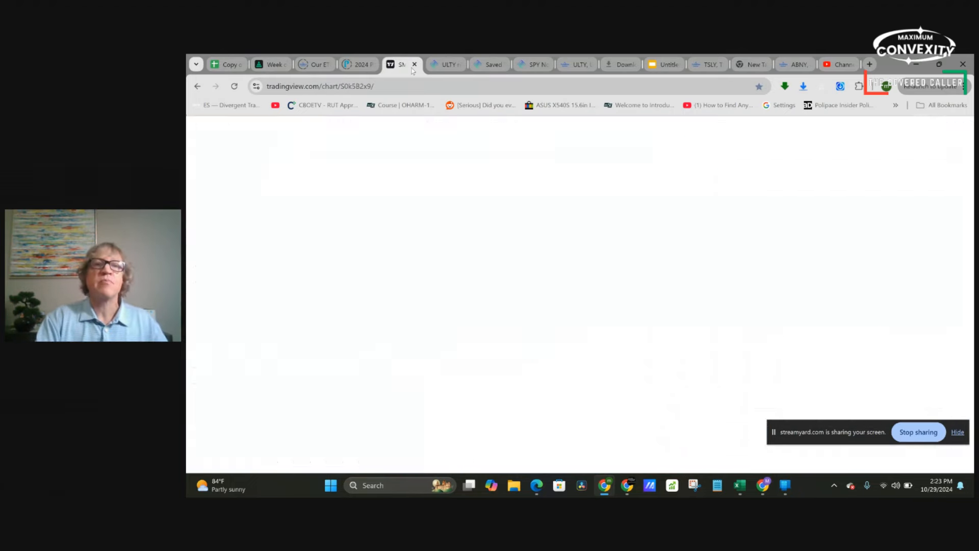
left_click(244, 126)
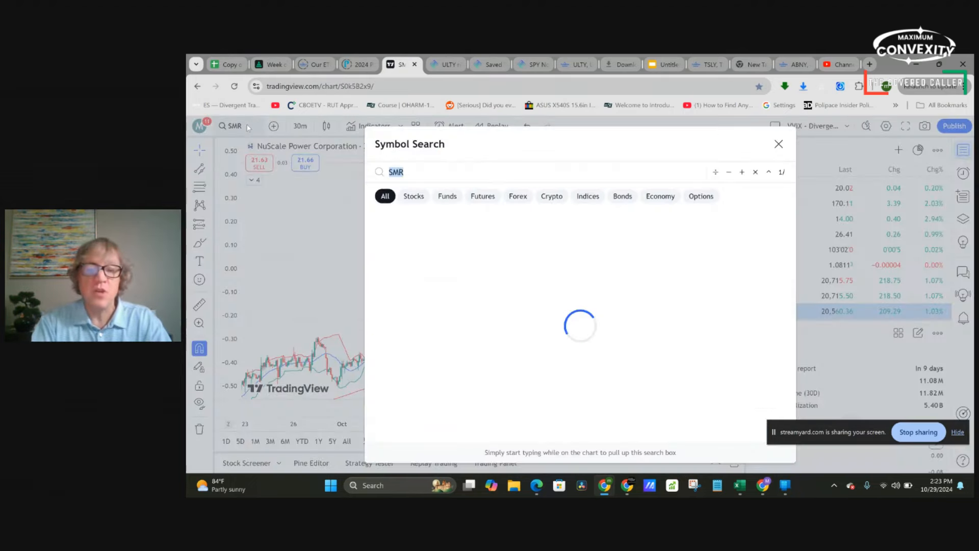
type("MSTR")
key("Return")
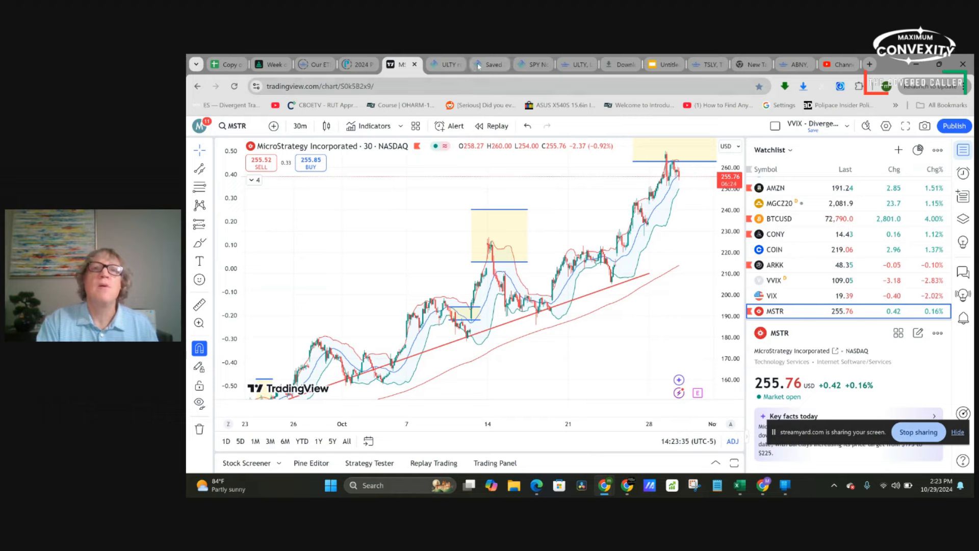
Step: Return to OptionStrat and show the saved-trades list via My Account
left_click(450, 65)
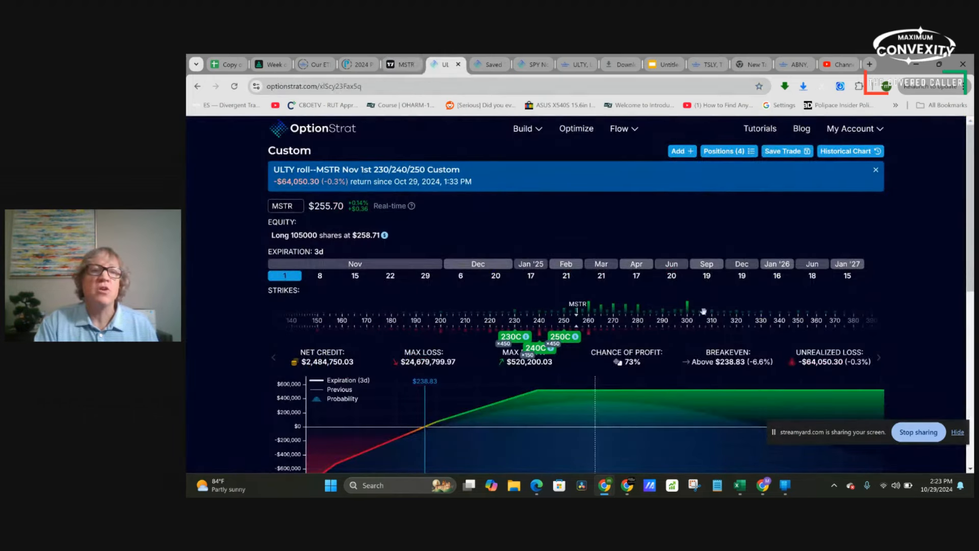
left_click(851, 128)
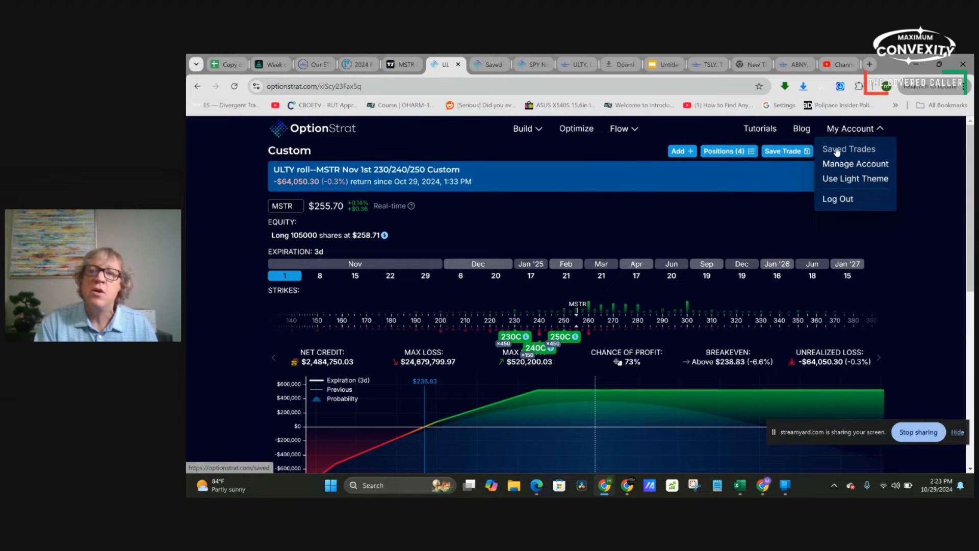
left_click(837, 151)
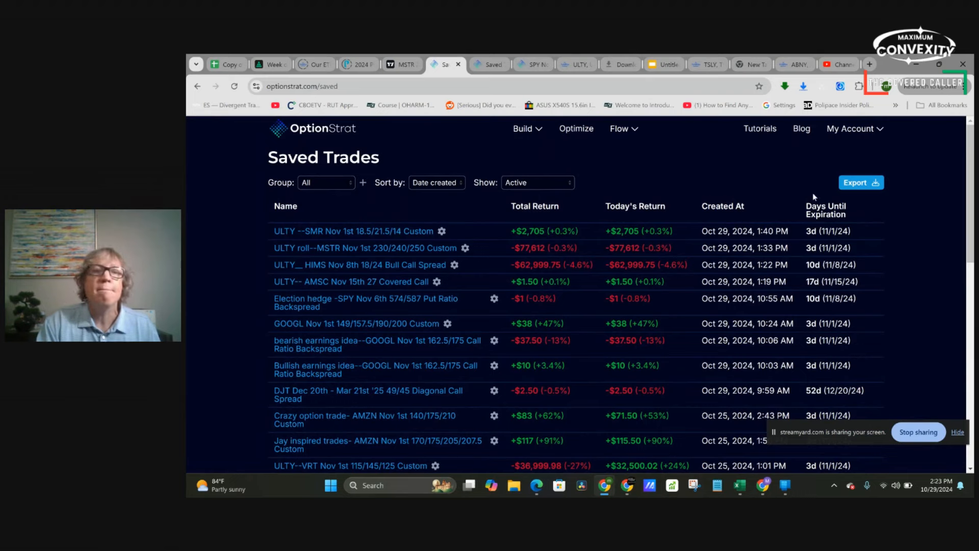
Step: Open the ULTY HIMS Nov 8th 18/24 bull call spread and inspect its 18C and 24C legs
left_click(345, 266)
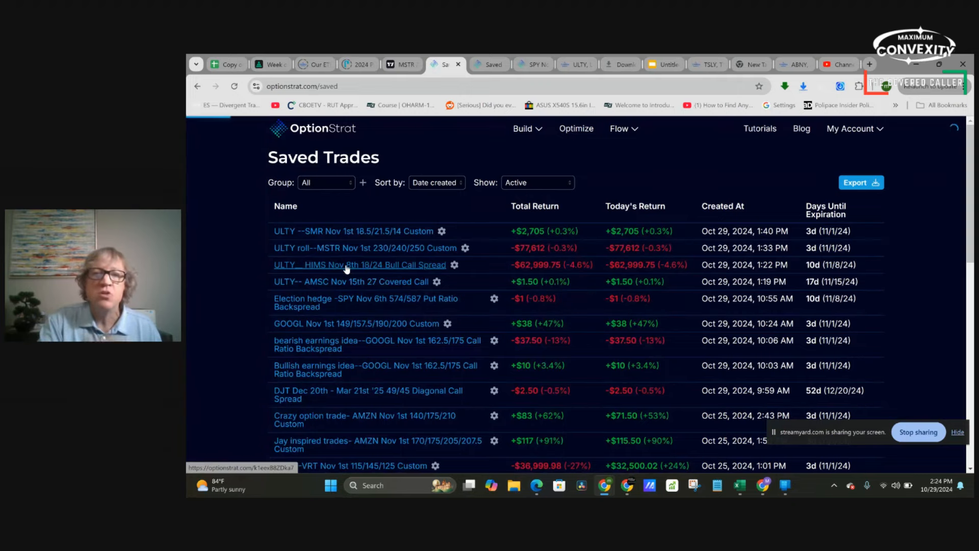
scroll(346, 267, "down", 1)
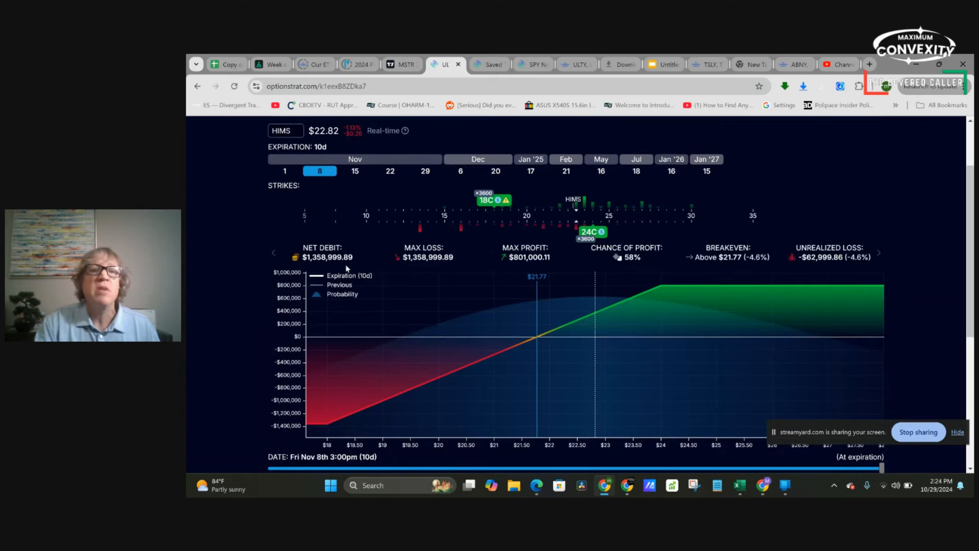
left_click(494, 204)
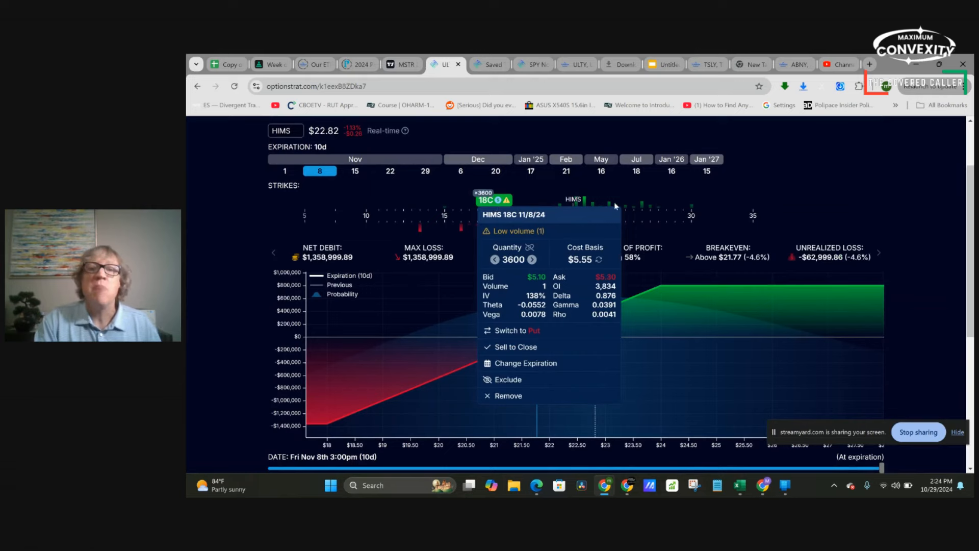
left_click(628, 206)
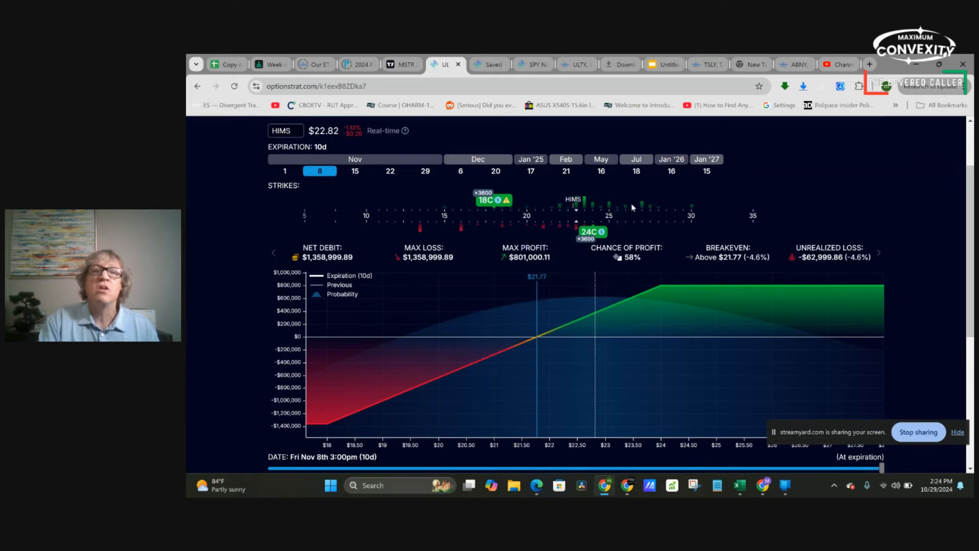
left_click(590, 236)
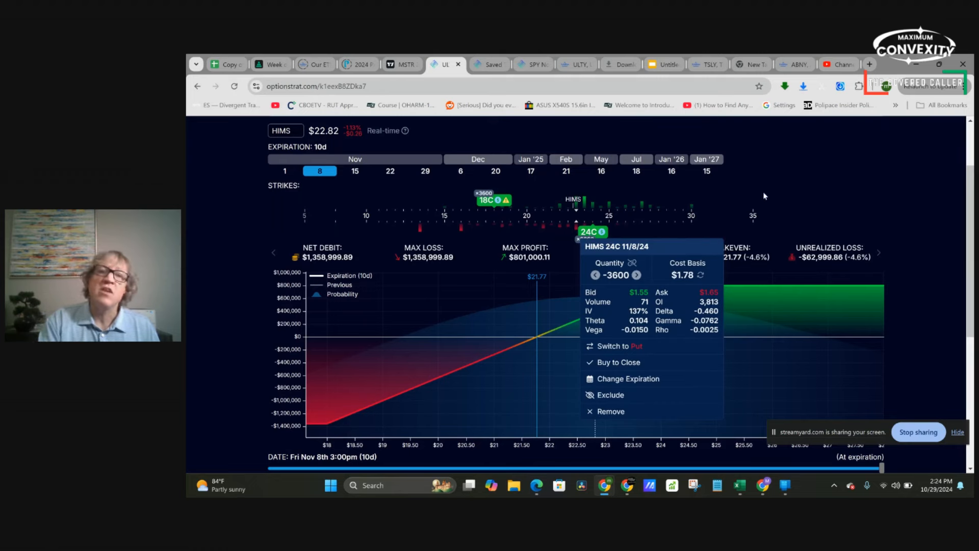
left_click(764, 196)
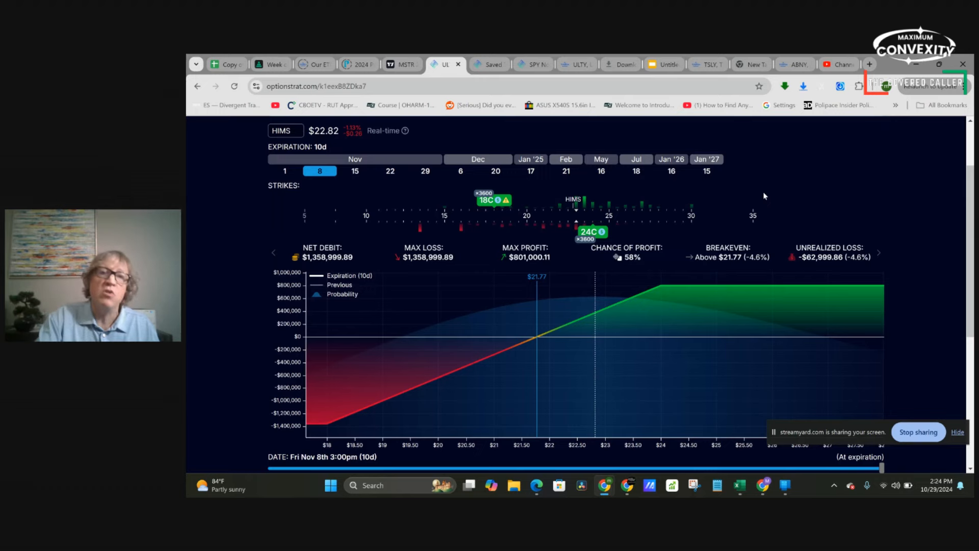
scroll(763, 196, "up", 2)
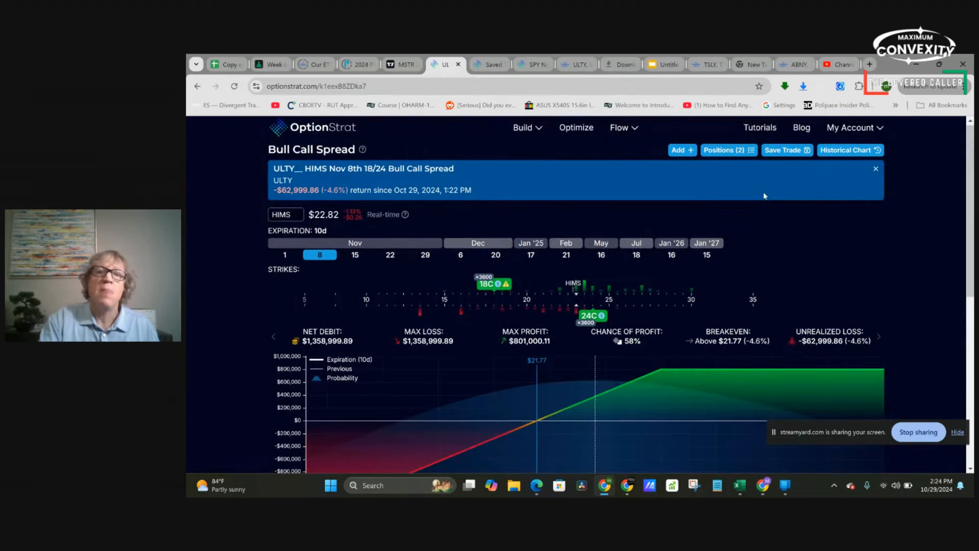
scroll(763, 195, "down", 1)
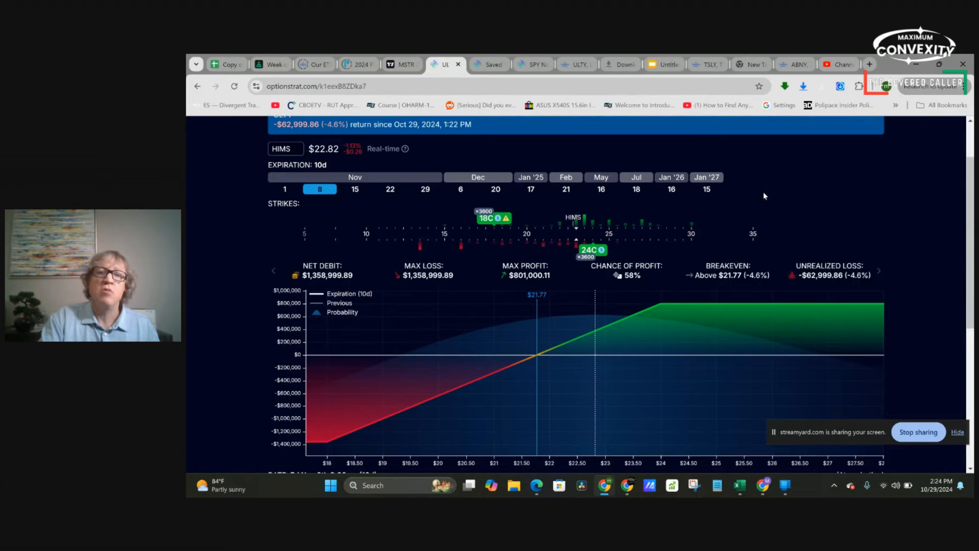
scroll(764, 196, "up", 1)
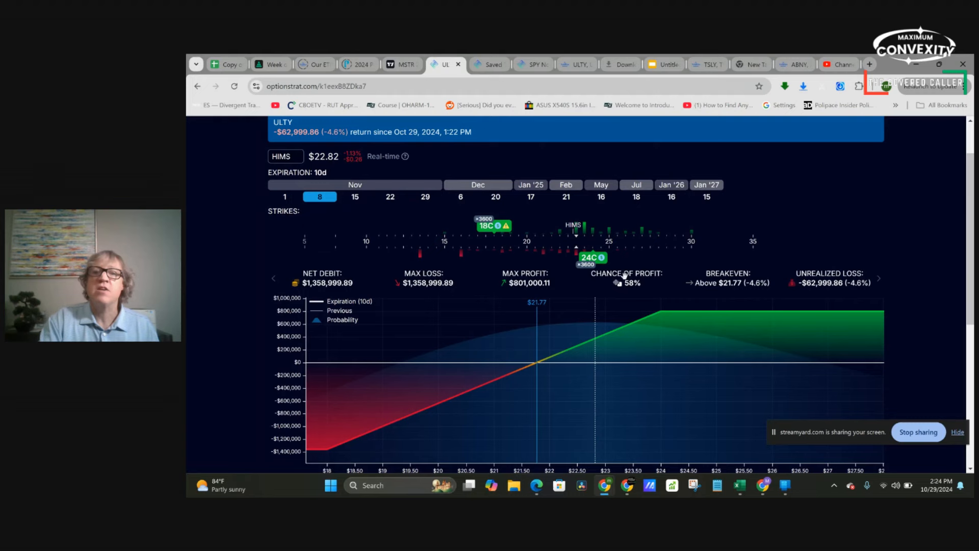
scroll(623, 274, "down", 1)
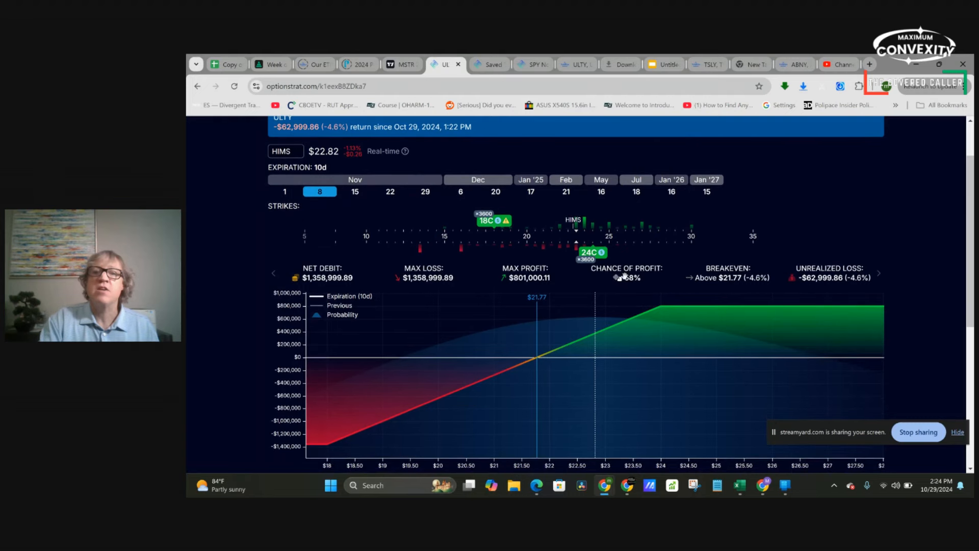
Step: Show the position's Greeks instead of profit stats, then the 18C leg details
left_click(878, 275)
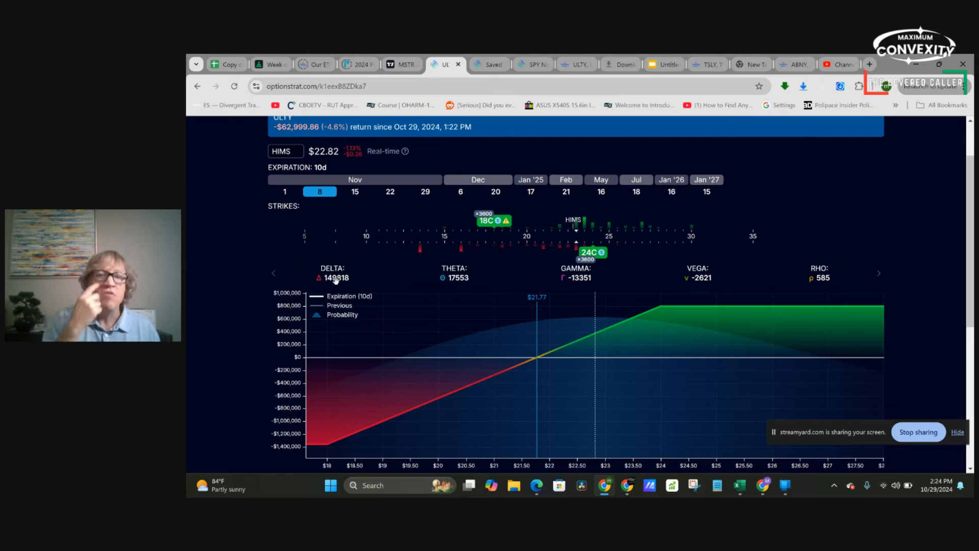
scroll(335, 280, "up", 1)
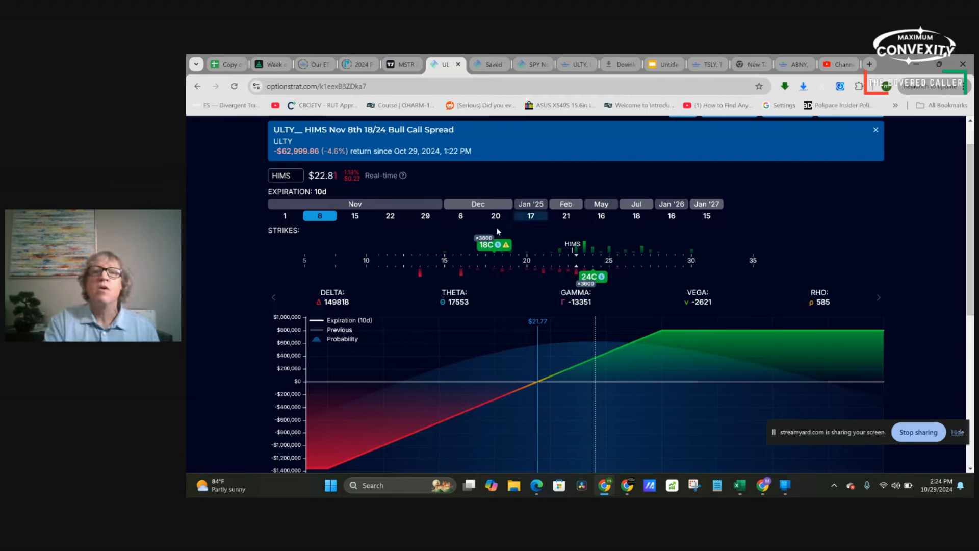
left_click(496, 247)
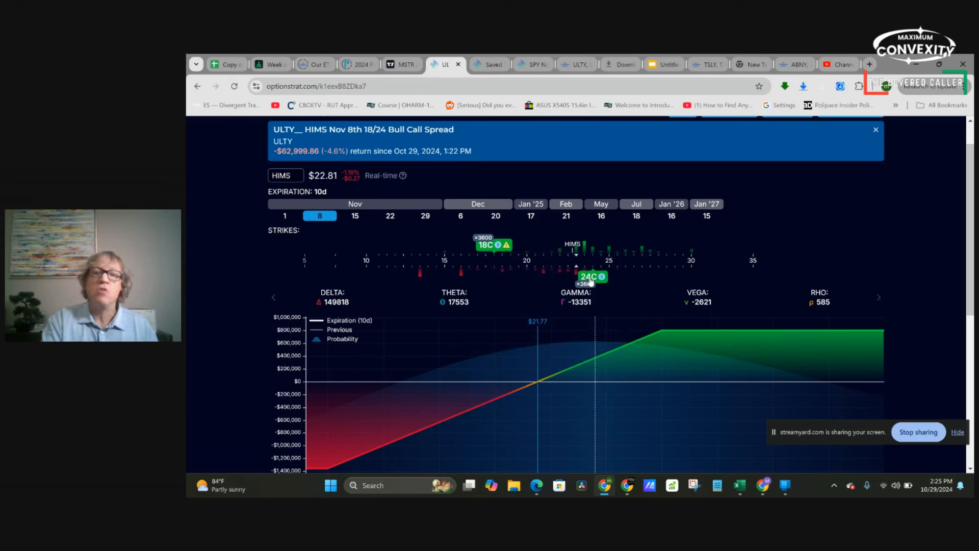
left_click(590, 282)
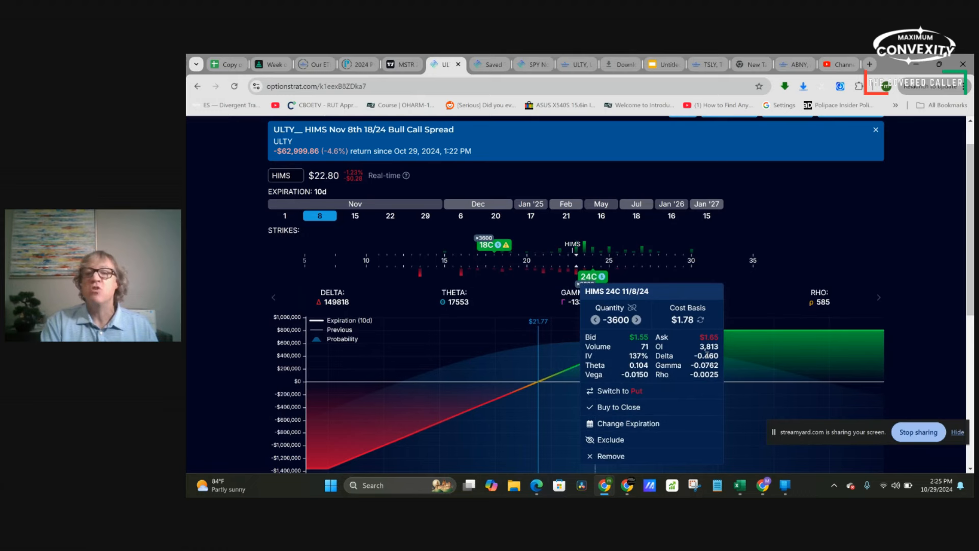
left_click(670, 237)
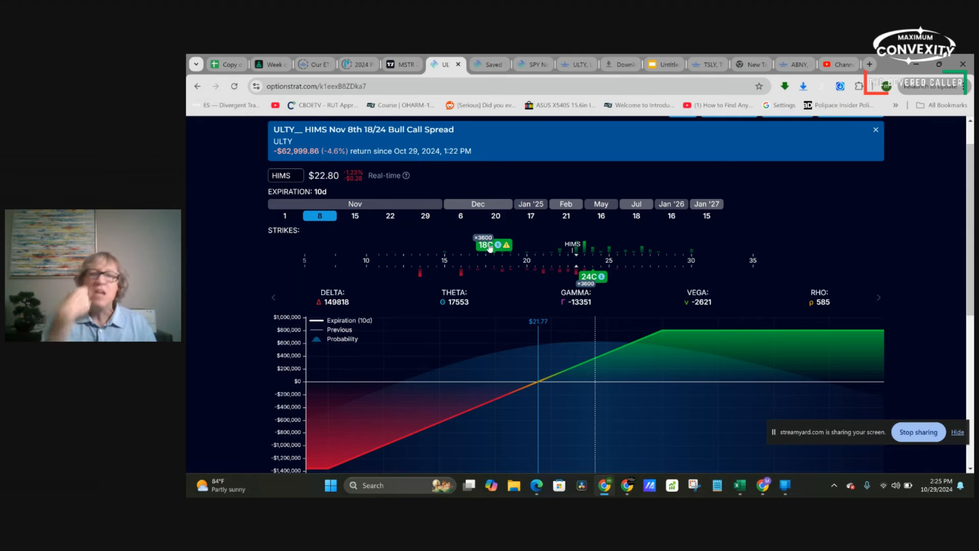
mouse_move(704, 330)
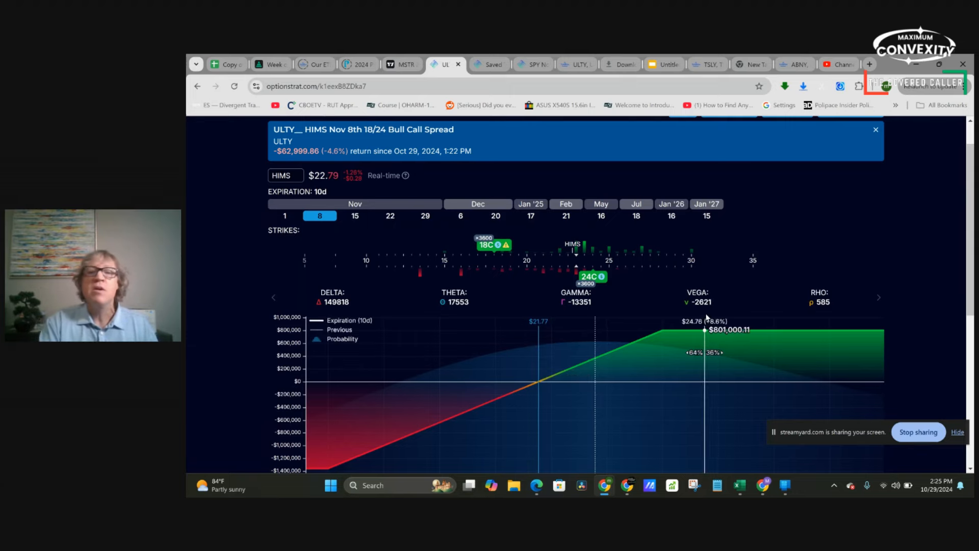
scroll(706, 317, "down", 2)
scroll(706, 317, "down", 1)
scroll(707, 318, "up", 2)
scroll(706, 317, "up", 2)
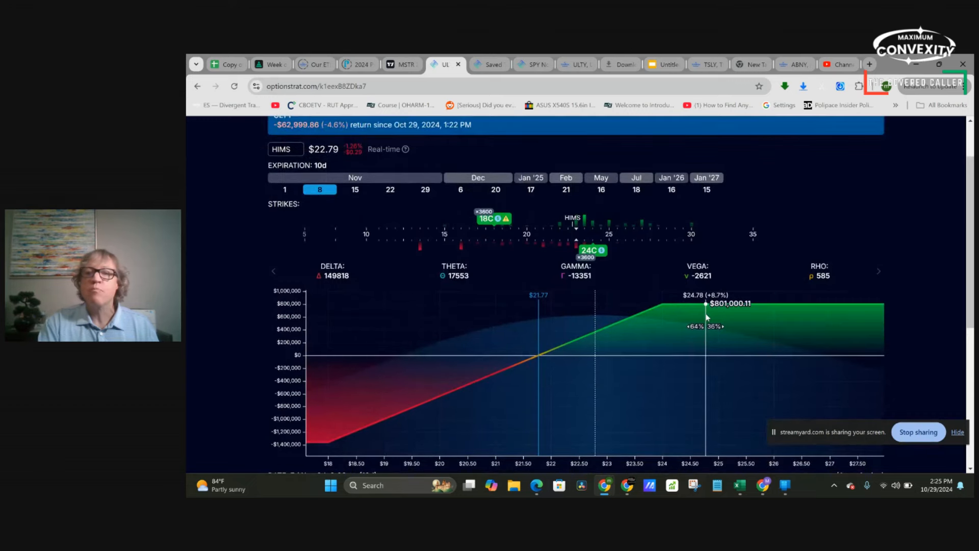
scroll(706, 316, "up", 1)
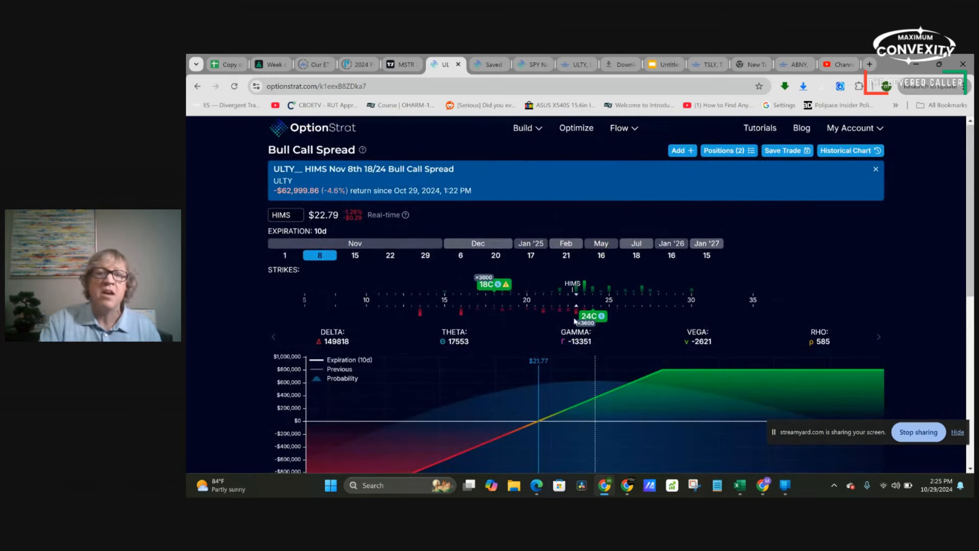
scroll(582, 327, "down", 1)
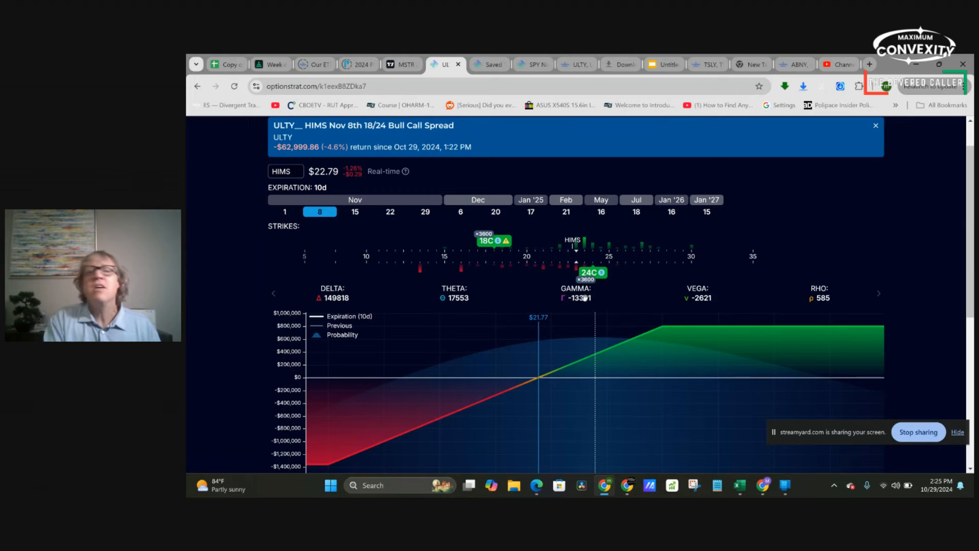
scroll(585, 295, "up", 2)
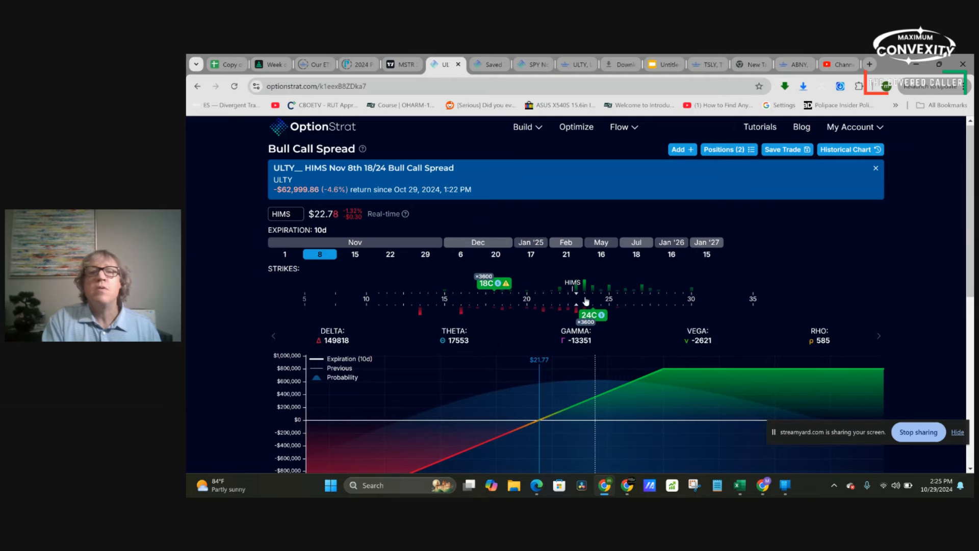
scroll(585, 300, "down", 2)
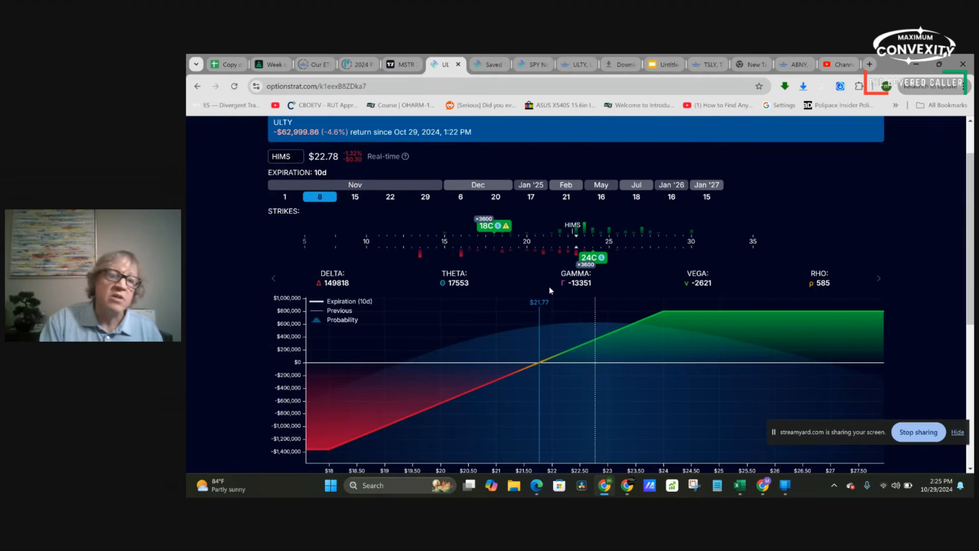
scroll(548, 290, "up", 1)
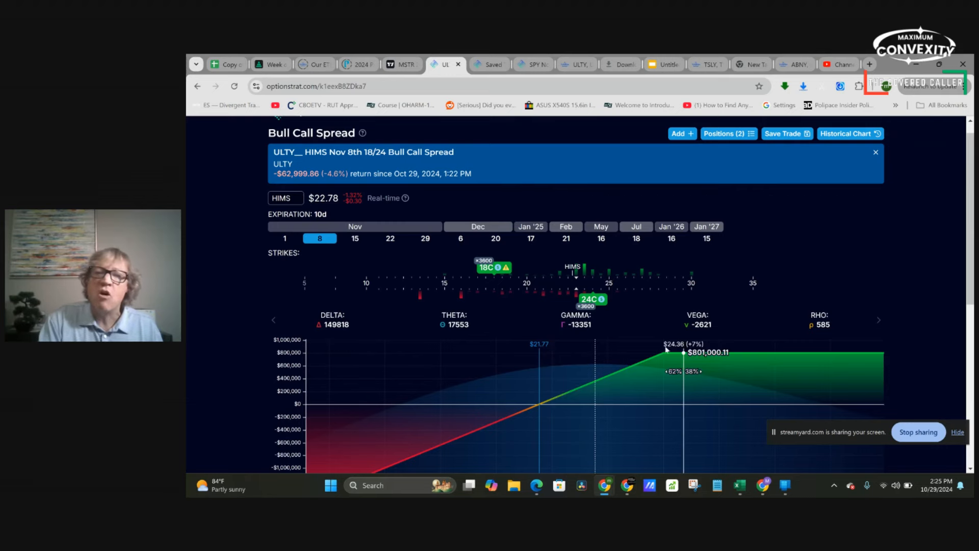
scroll(452, 378, "down", 3)
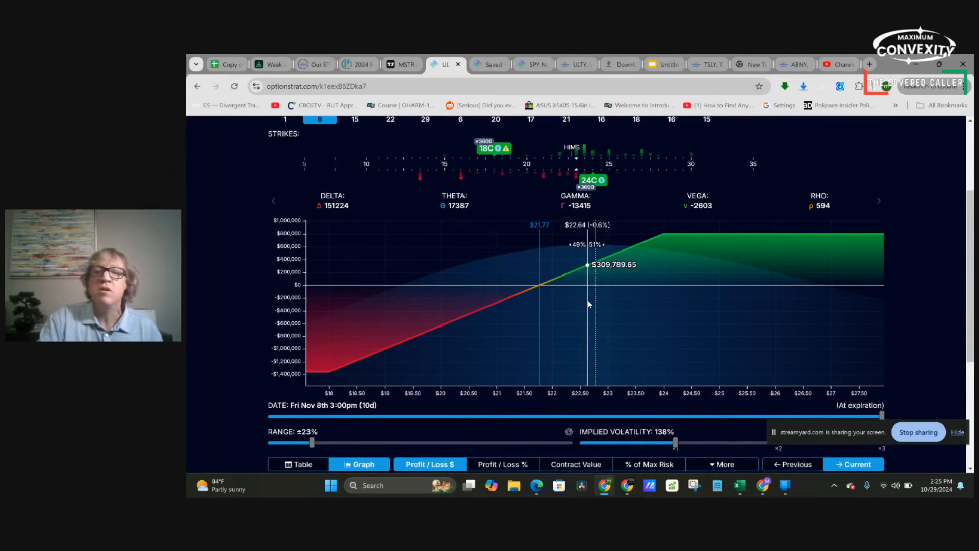
scroll(587, 303, "up", 1)
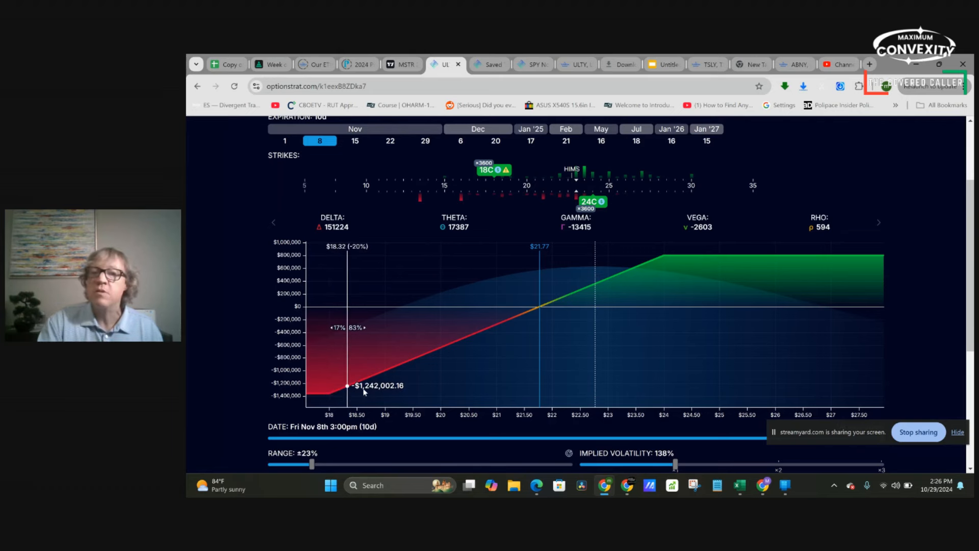
scroll(651, 348, "up", 2)
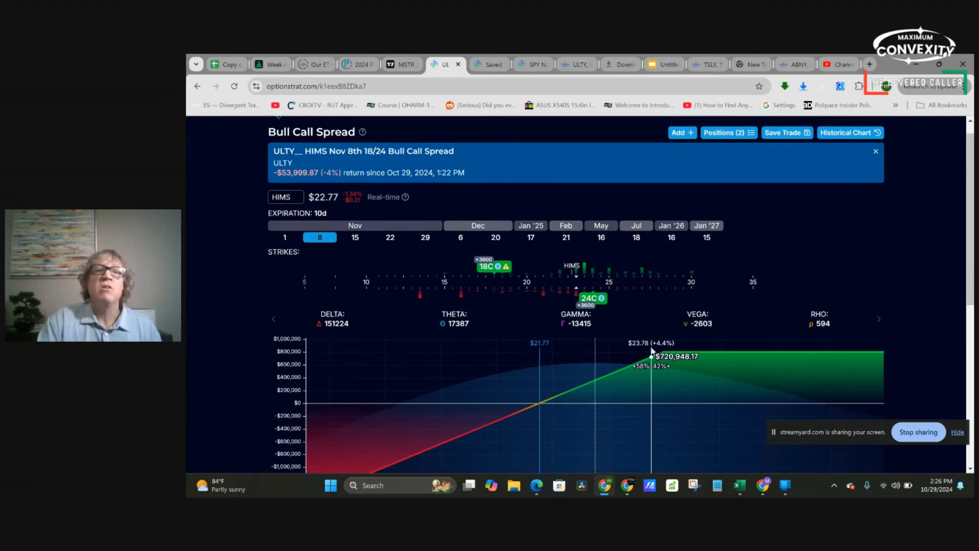
scroll(653, 351, "down", 1)
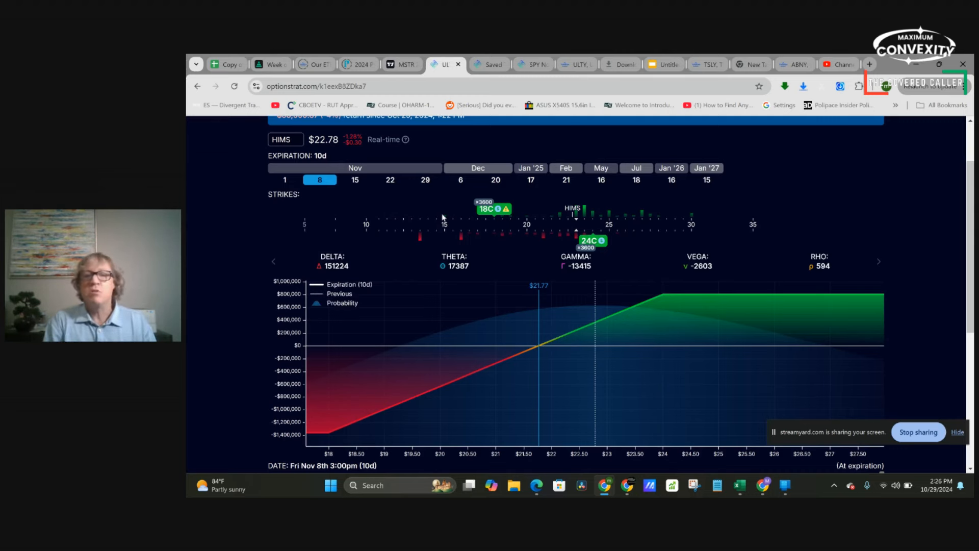
scroll(718, 203, "up", 1)
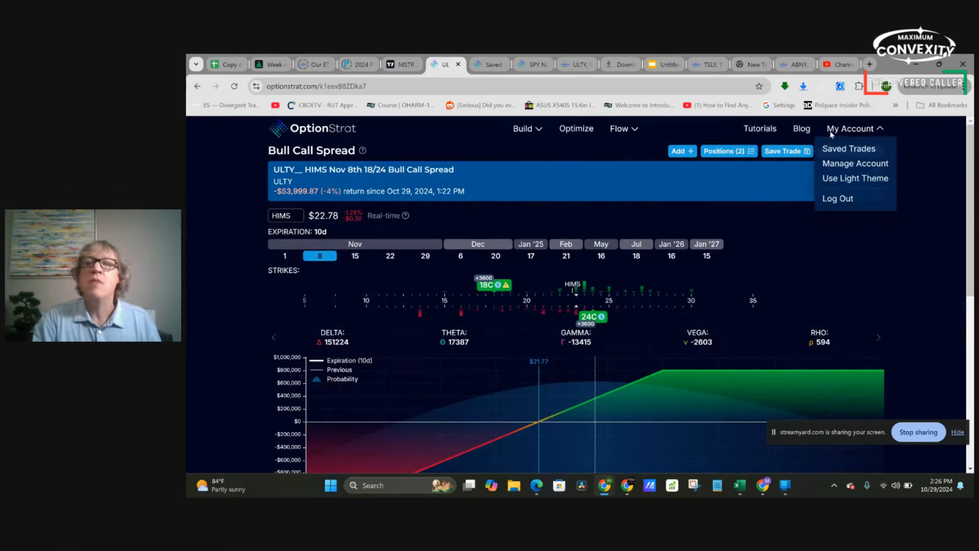
Step: From Saved Trades, open the ULTY AMSC Nov 15th 27 covered call
left_click(833, 152)
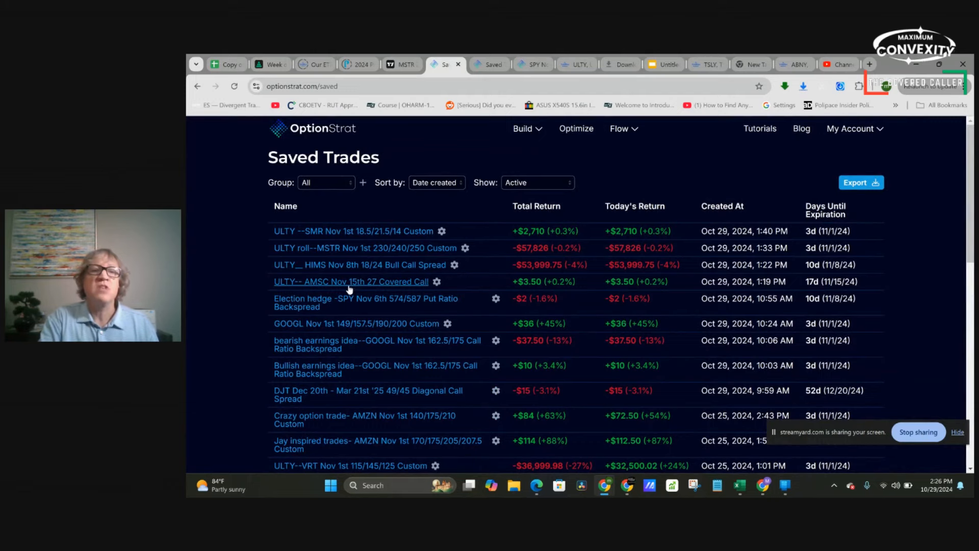
left_click(349, 281)
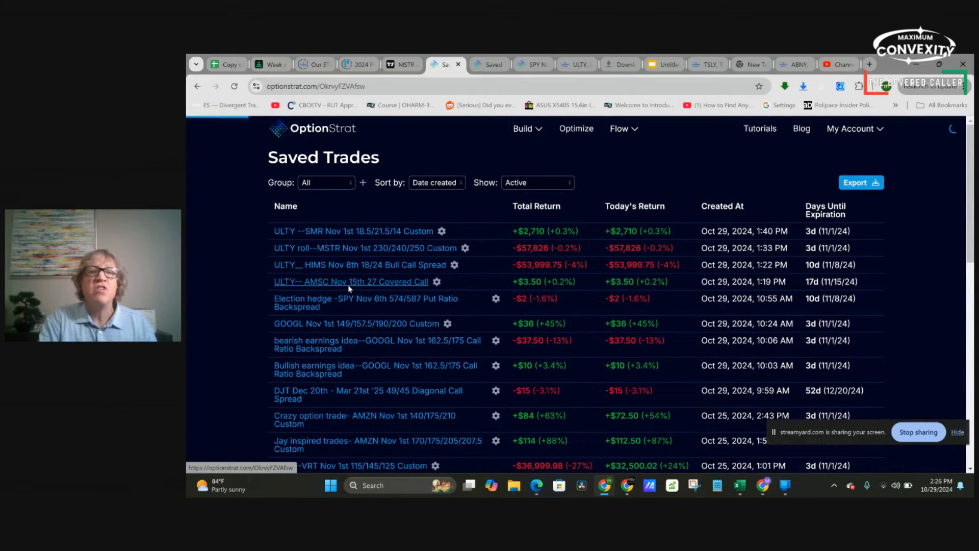
scroll(608, 353, "down", 3)
scroll(609, 353, "down", 1)
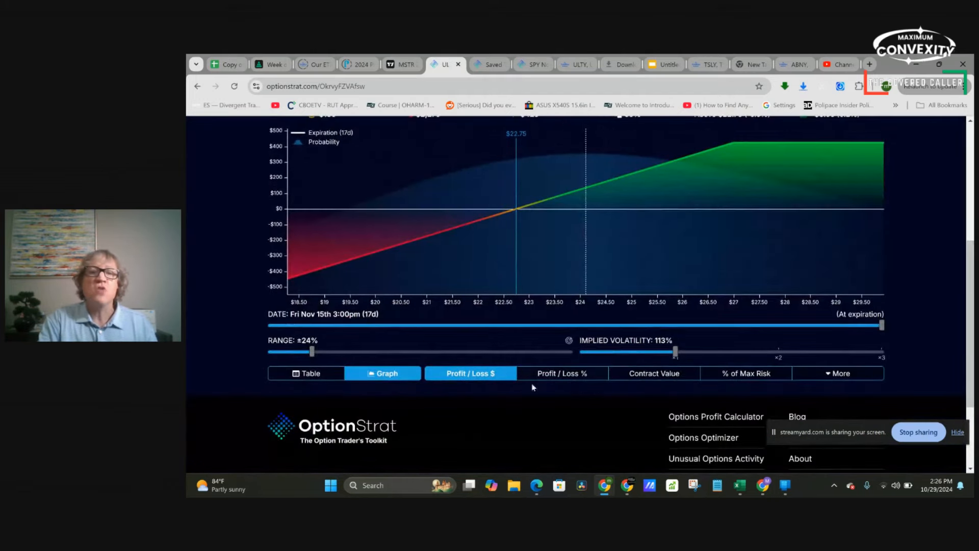
Step: Widen the payoff chart range to ±139%, then bring up the account options
left_click(517, 354)
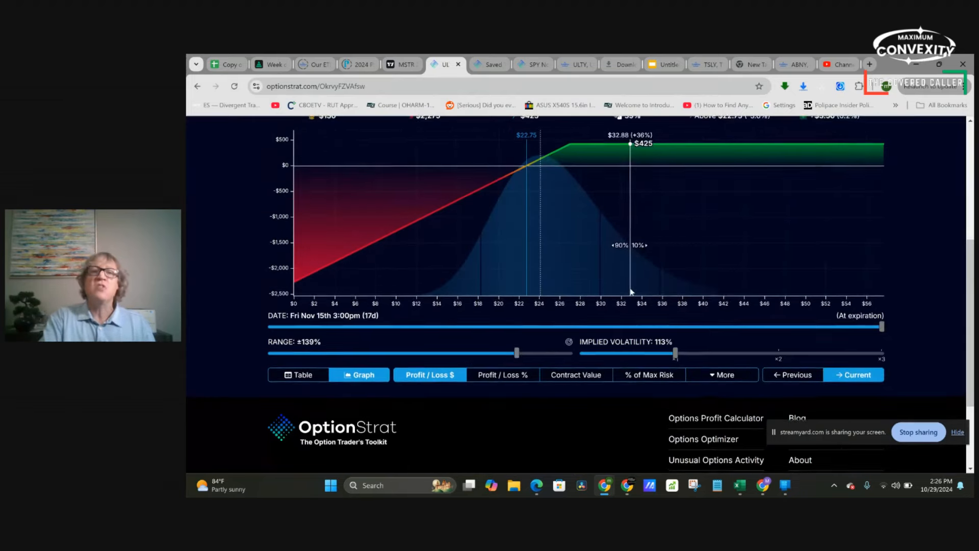
scroll(632, 291, "up", 2)
scroll(631, 291, "up", 1)
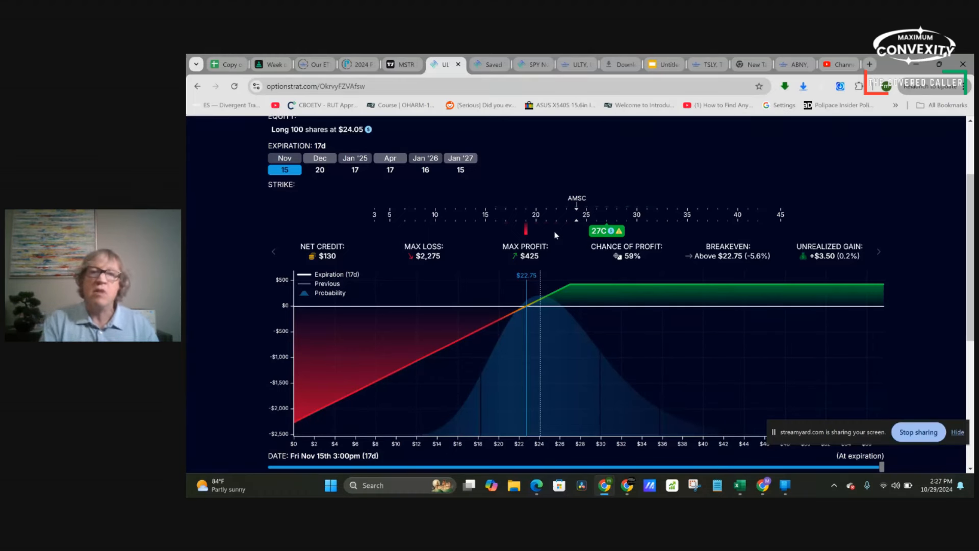
scroll(555, 235, "up", 3)
scroll(555, 235, "down", 3)
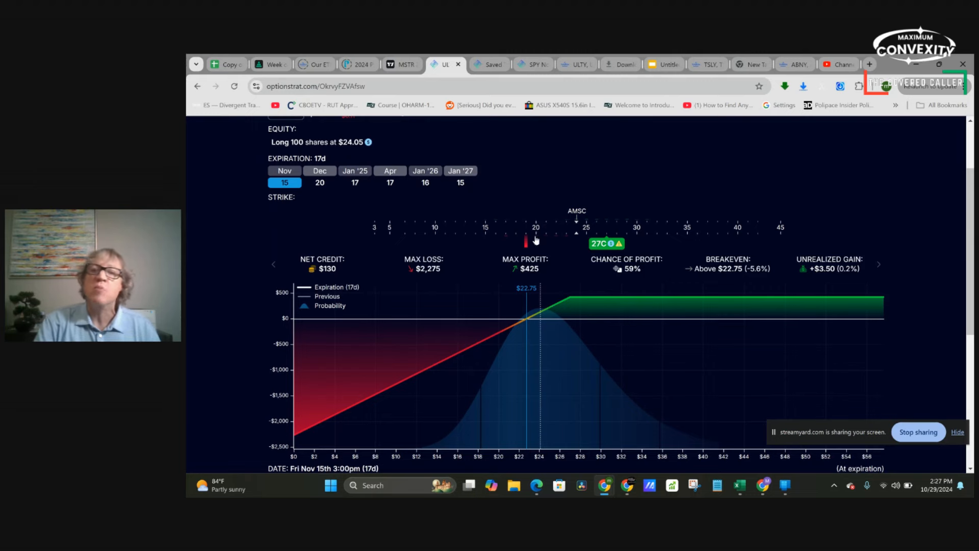
scroll(610, 243, "up", 2)
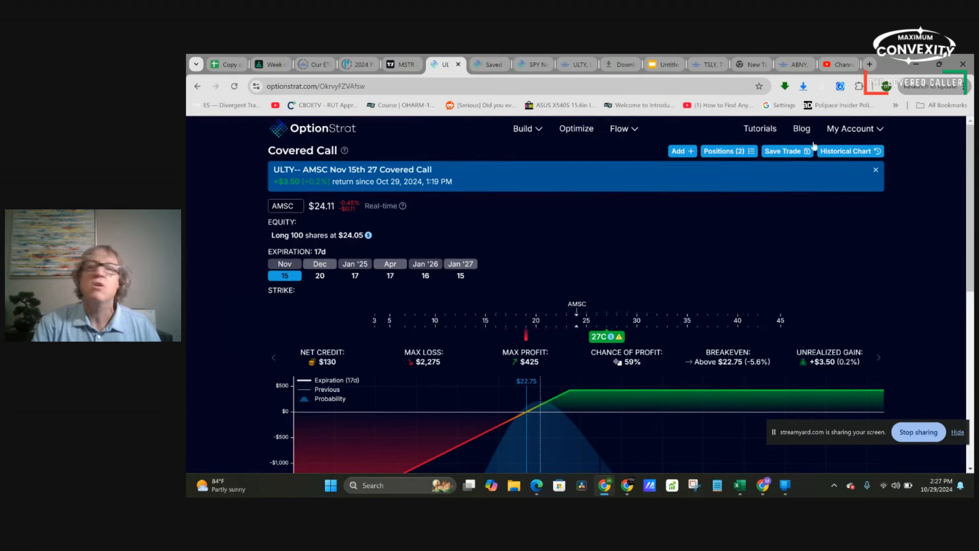
left_click(847, 128)
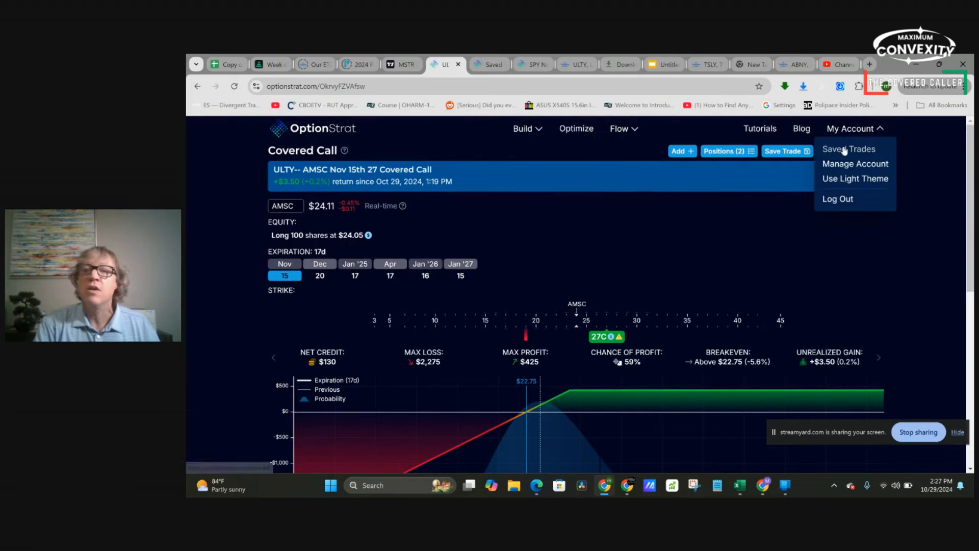
Step: Return to the Saved Trades list from the My Account menu
left_click(847, 150)
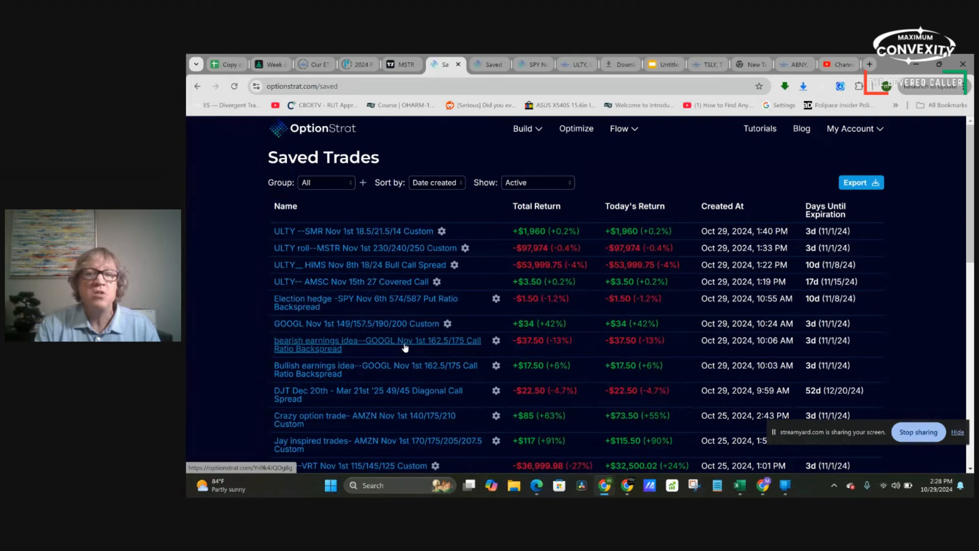
scroll(405, 349, "down", 2)
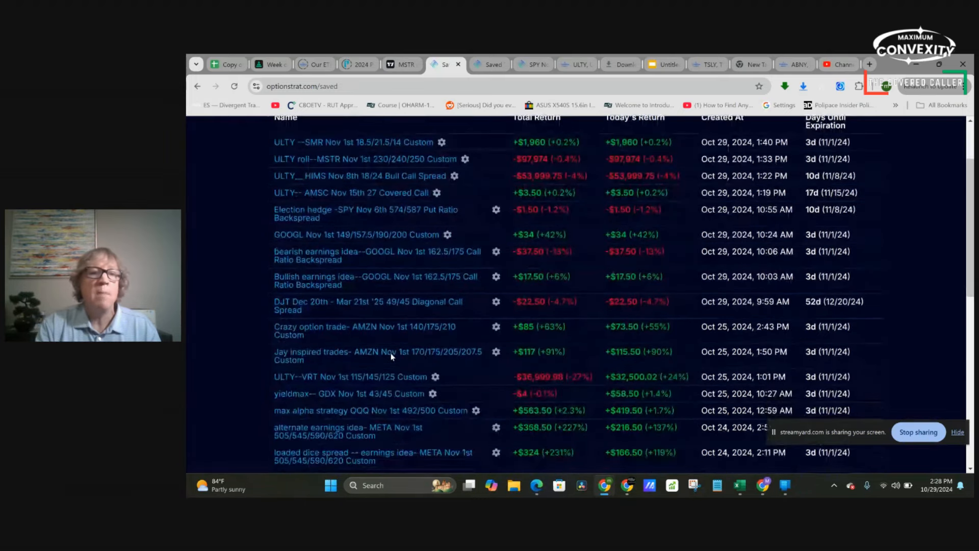
scroll(390, 356, "down", 2)
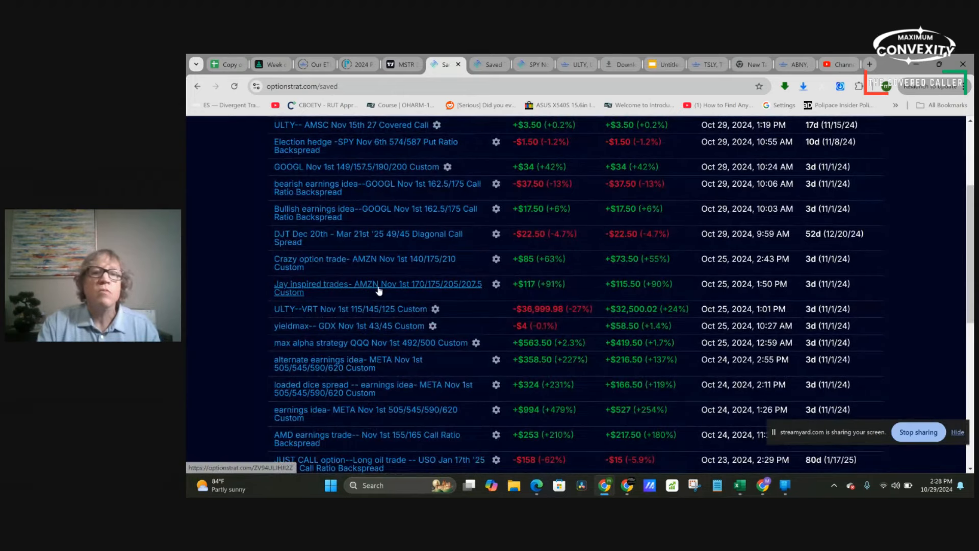
scroll(374, 306, "down", 1)
scroll(374, 305, "down", 1)
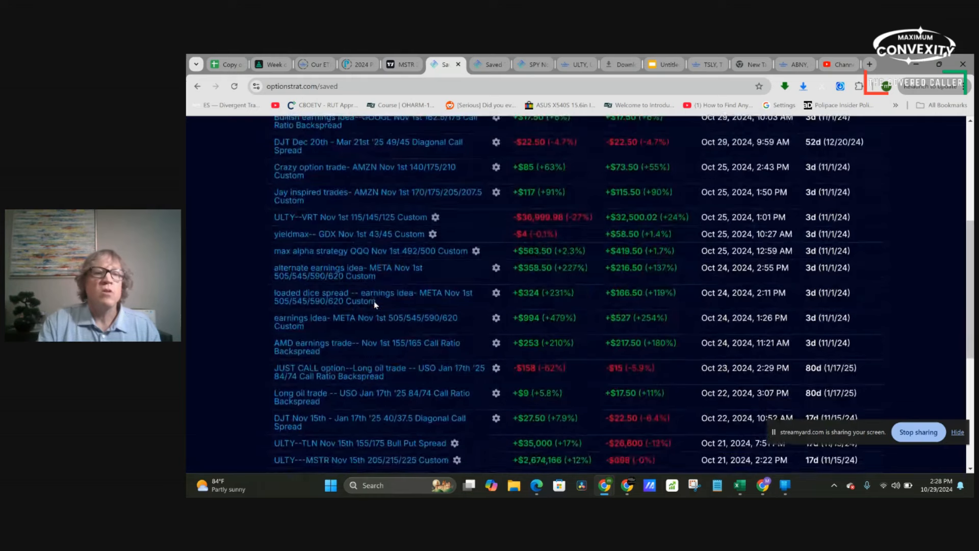
scroll(373, 301, "down", 2)
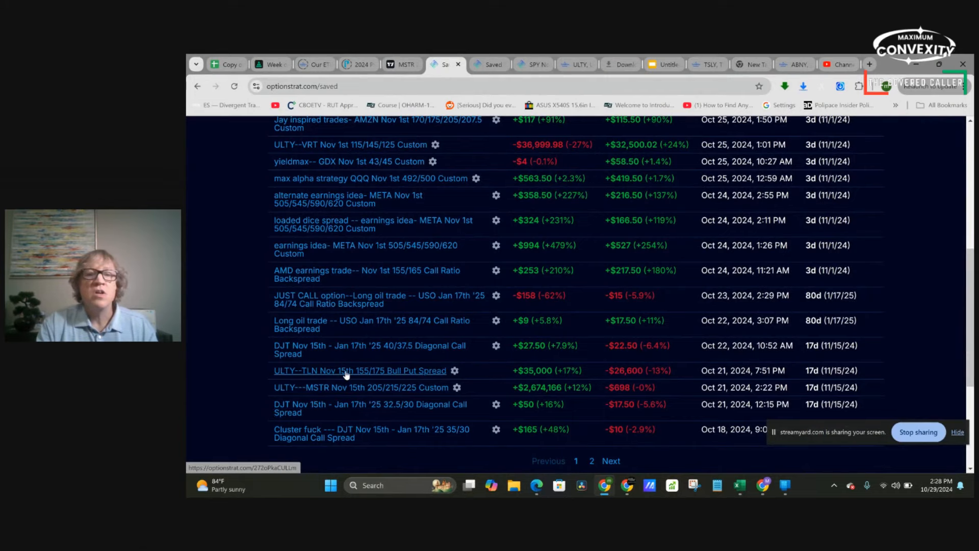
Step: Load the saved TLN Bull Put Spread trade and widen its payoff chart price range
left_click(345, 371)
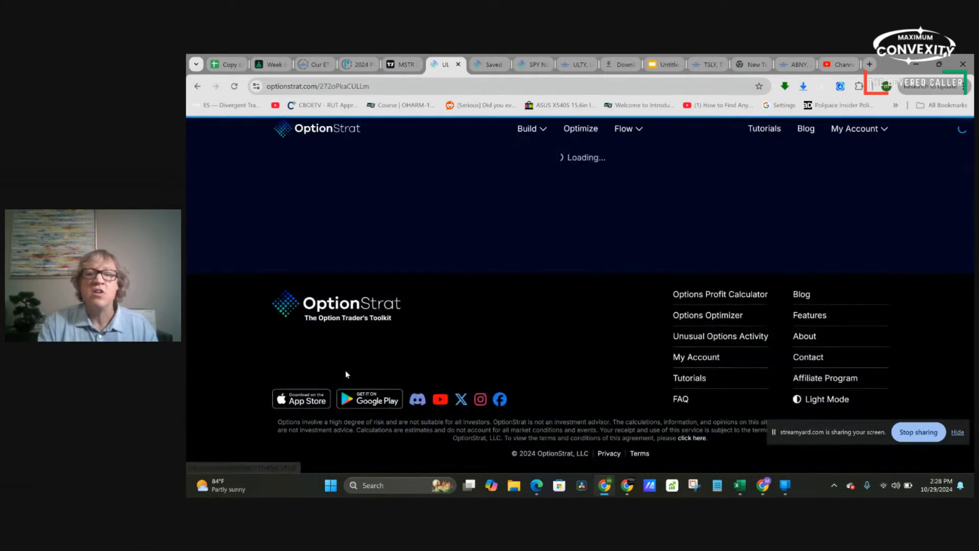
scroll(576, 377, "down", 3)
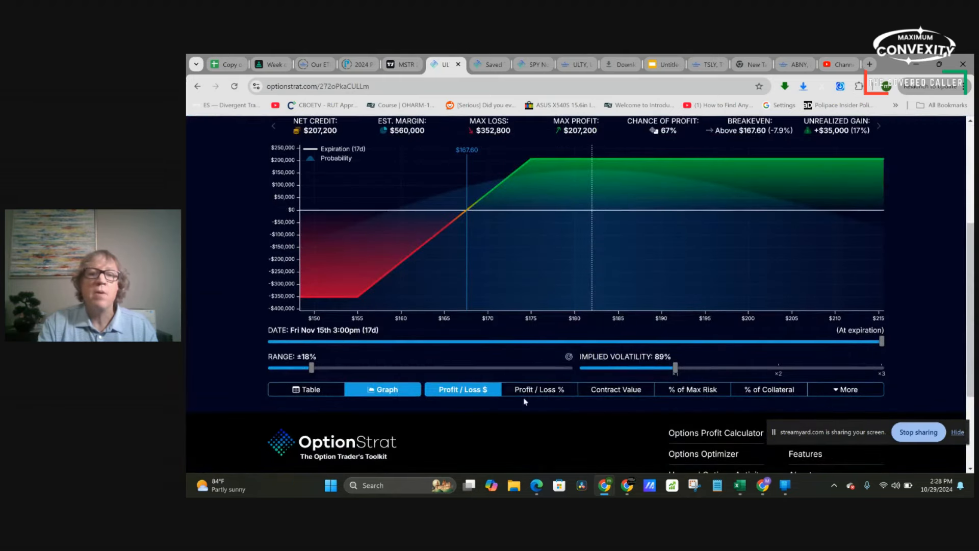
left_click(522, 368)
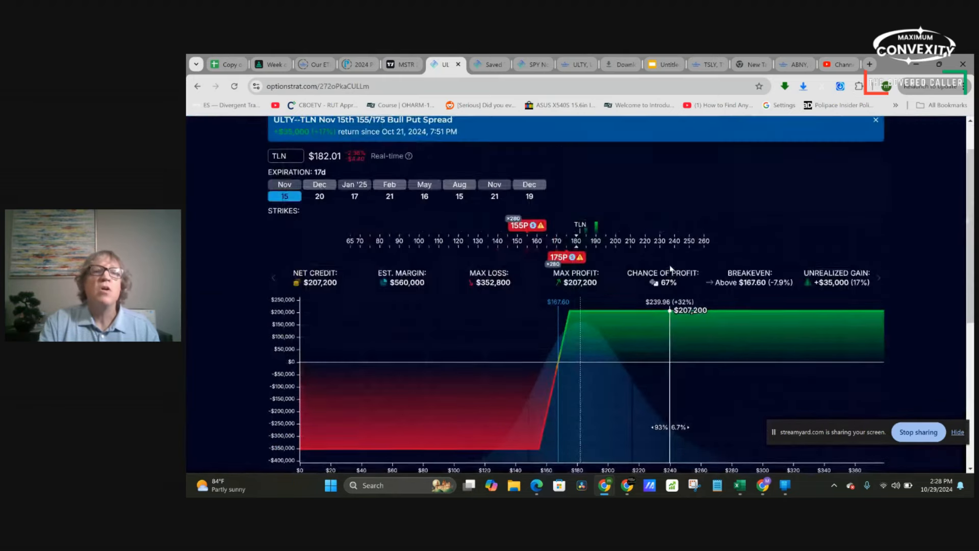
scroll(657, 275, "up", 3)
scroll(584, 291, "down", 2)
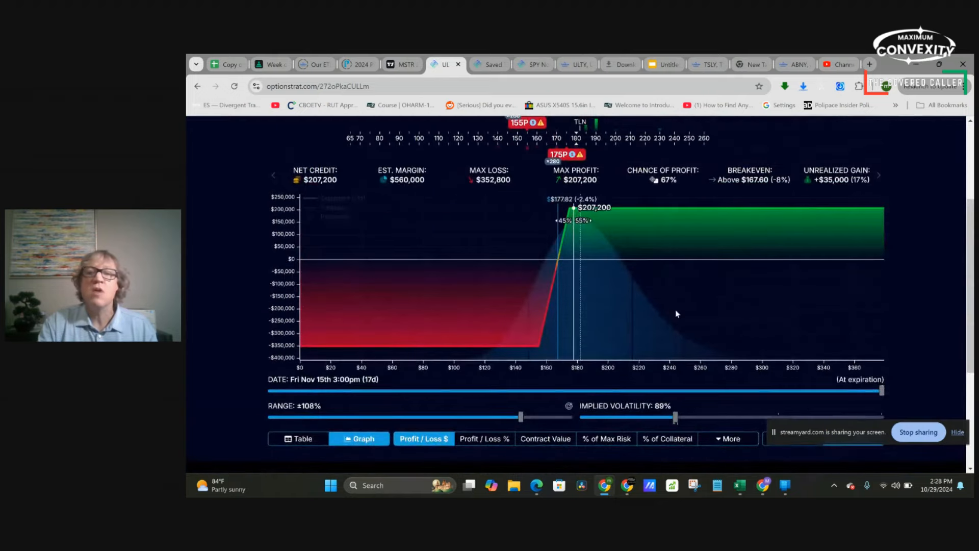
scroll(676, 314, "up", 2)
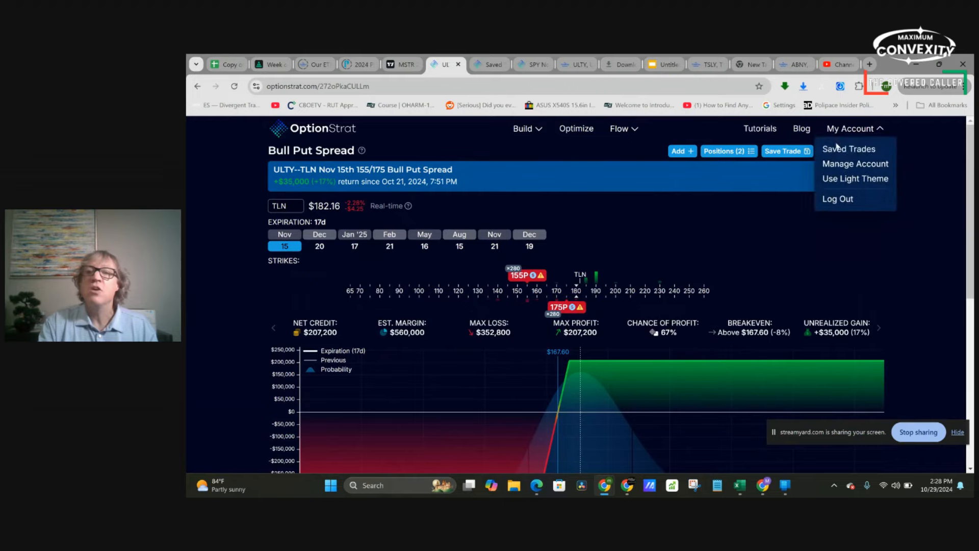
Step: Reopen the Saved Trades list from the My Account menu
left_click(842, 149)
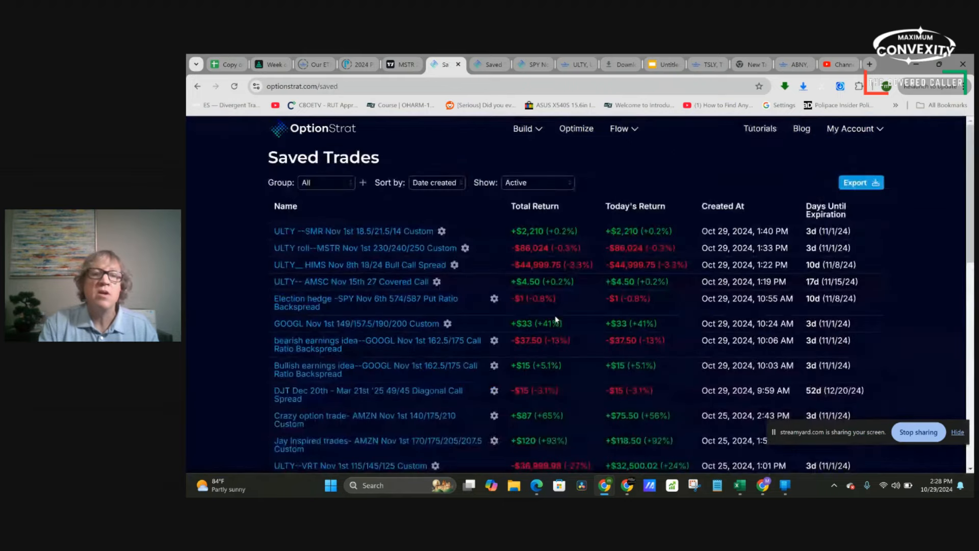
scroll(556, 320, "down", 3)
scroll(557, 320, "down", 1)
scroll(556, 320, "down", 2)
scroll(557, 320, "down", 3)
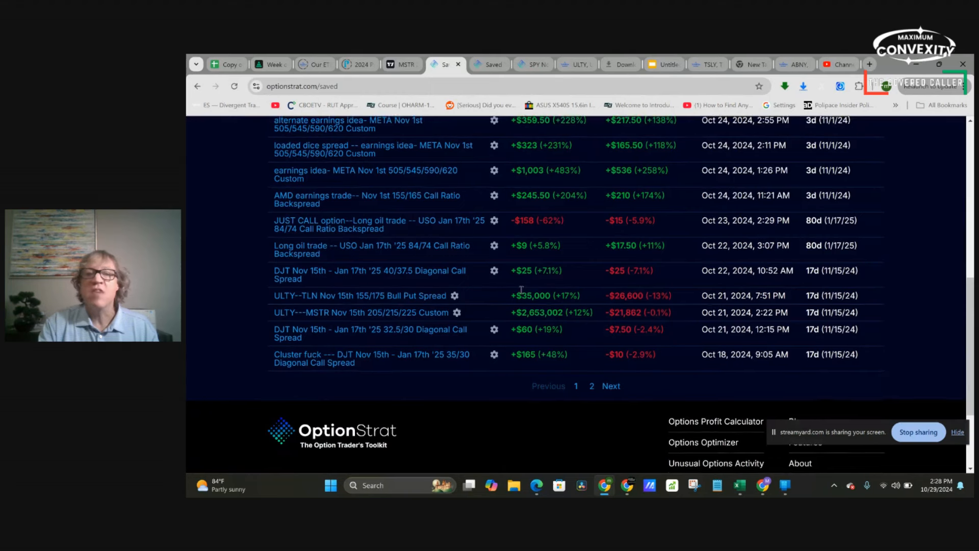
scroll(520, 289, "up", 10)
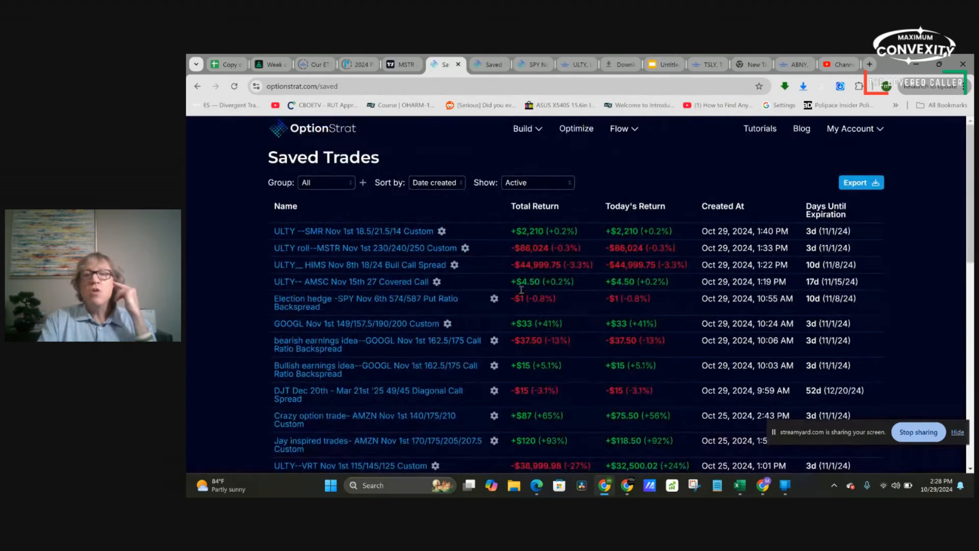
scroll(520, 289, "down", 1)
scroll(521, 290, "down", 4)
scroll(520, 290, "down", 1)
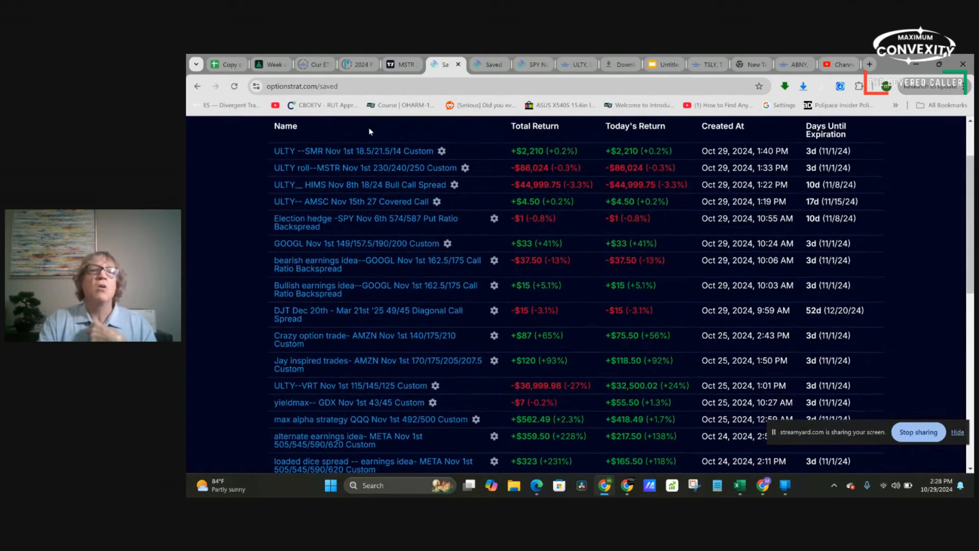
Step: Switch to the Call Spreads sheet and inspect the AVERAGE formula in F105, then select E107
left_click(236, 66)
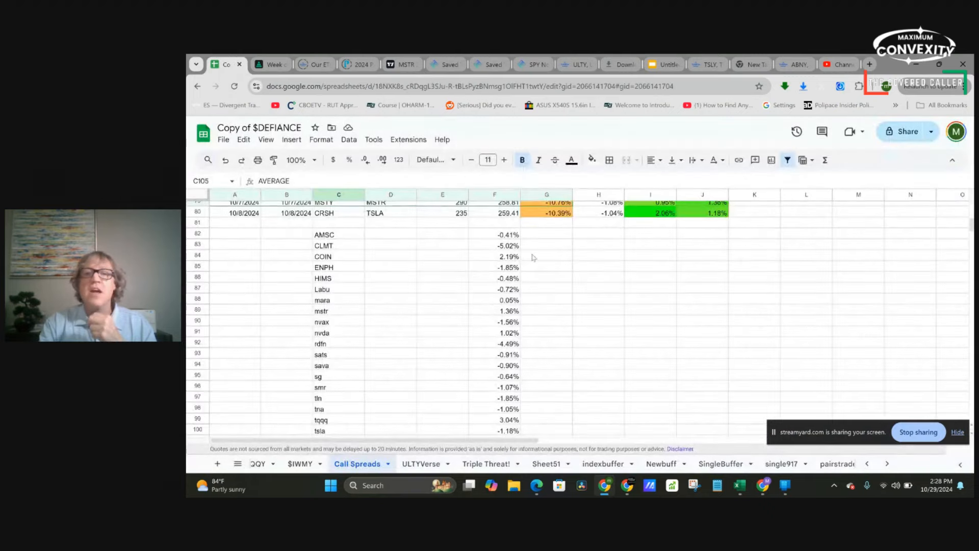
scroll(531, 257, "down", 2)
scroll(533, 258, "down", 2)
scroll(533, 258, "up", 1)
scroll(533, 258, "up", 2)
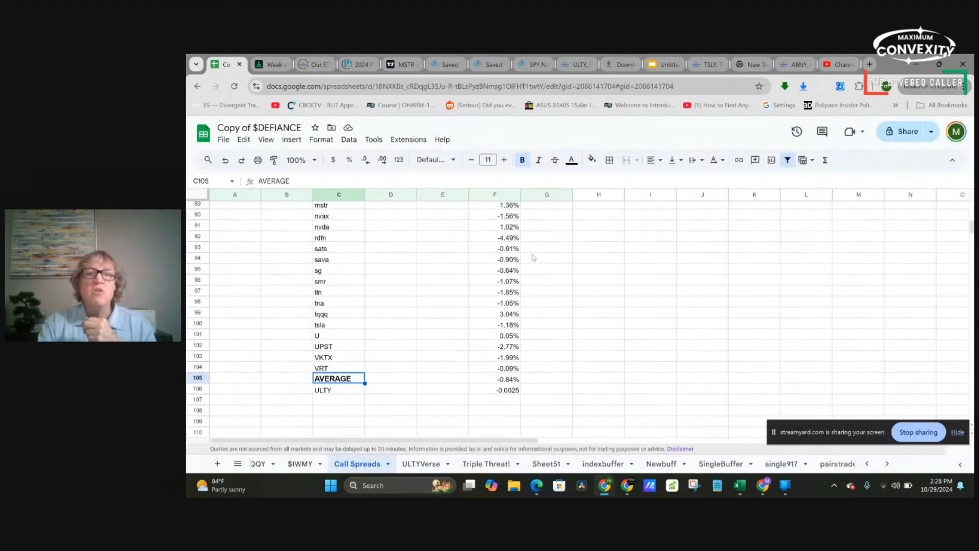
scroll(533, 258, "up", 1)
scroll(533, 258, "up", 1)
scroll(533, 258, "up", 2)
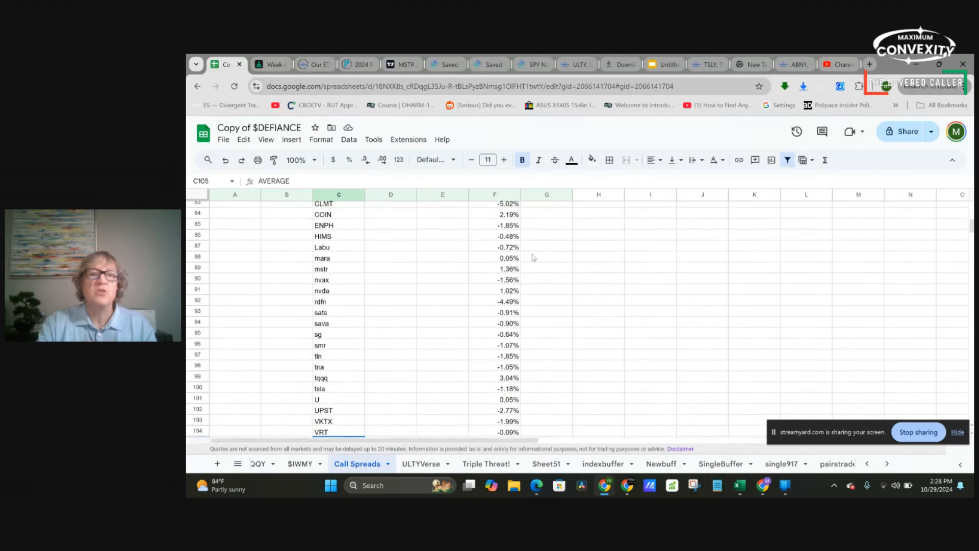
scroll(533, 258, "up", 2)
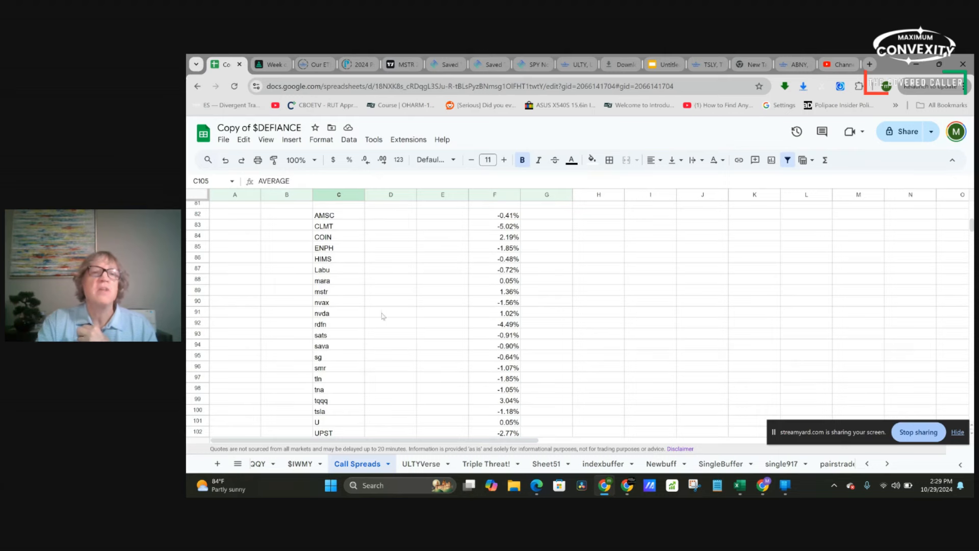
scroll(532, 328, "down", 1)
scroll(533, 329, "down", 1)
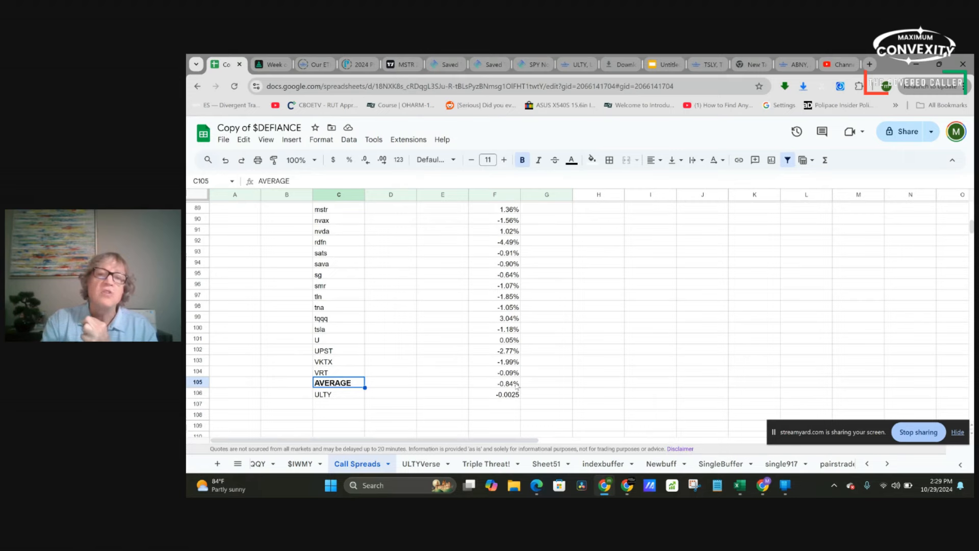
left_click(518, 385)
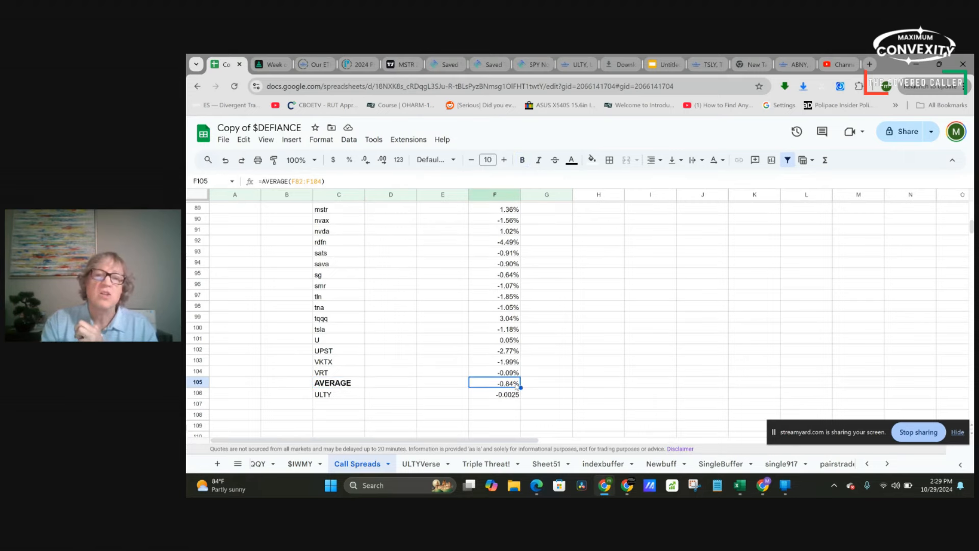
left_click(428, 406)
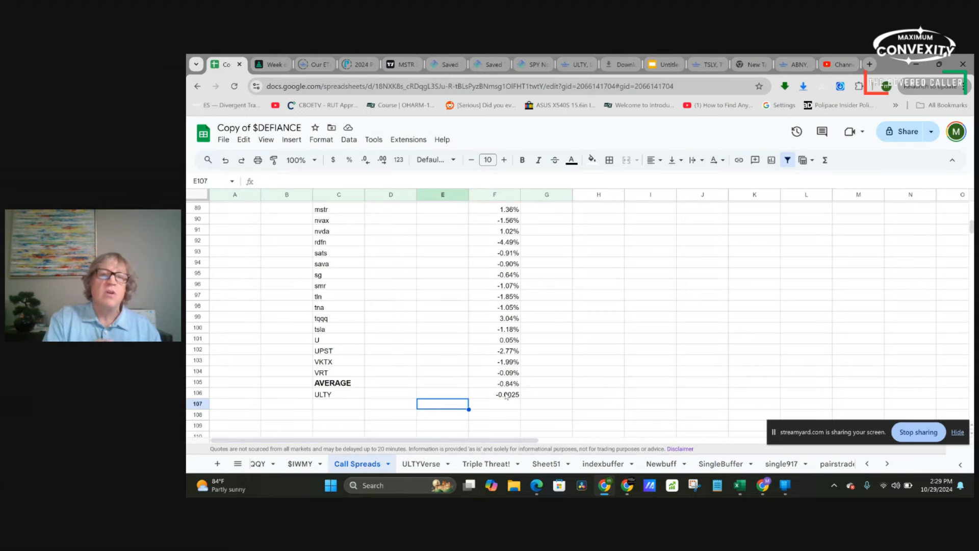
scroll(453, 315, "up", 5)
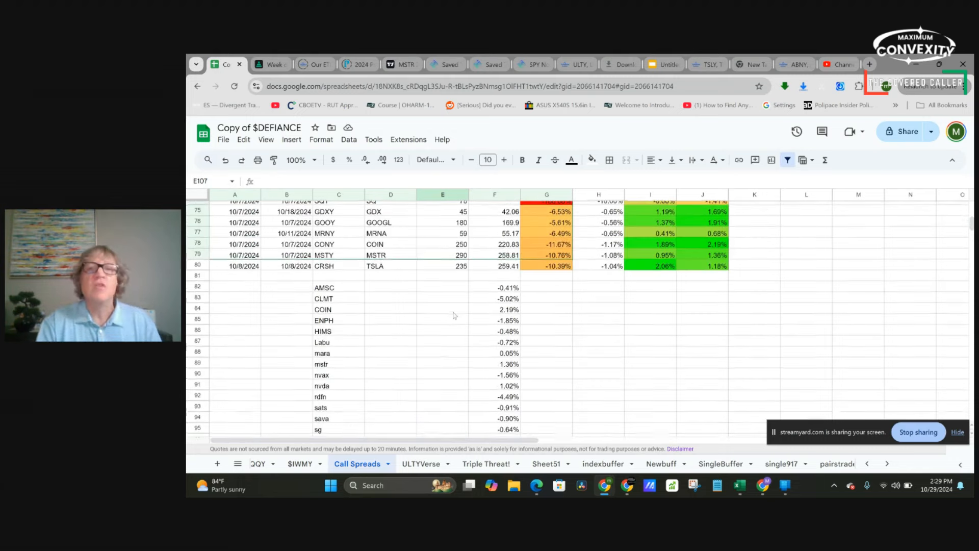
scroll(454, 314, "up", 1)
scroll(453, 315, "up", 1)
scroll(454, 315, "up", 5)
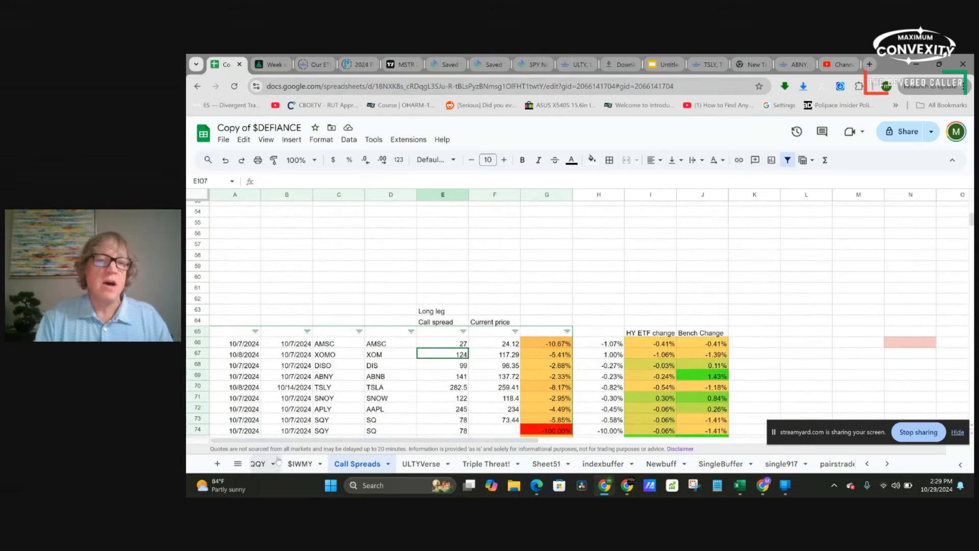
Step: Show the ULTYVerse returns bar chart, then Alt+Tab to the Defiance-IntraDay Excel workbook
left_click(419, 465)
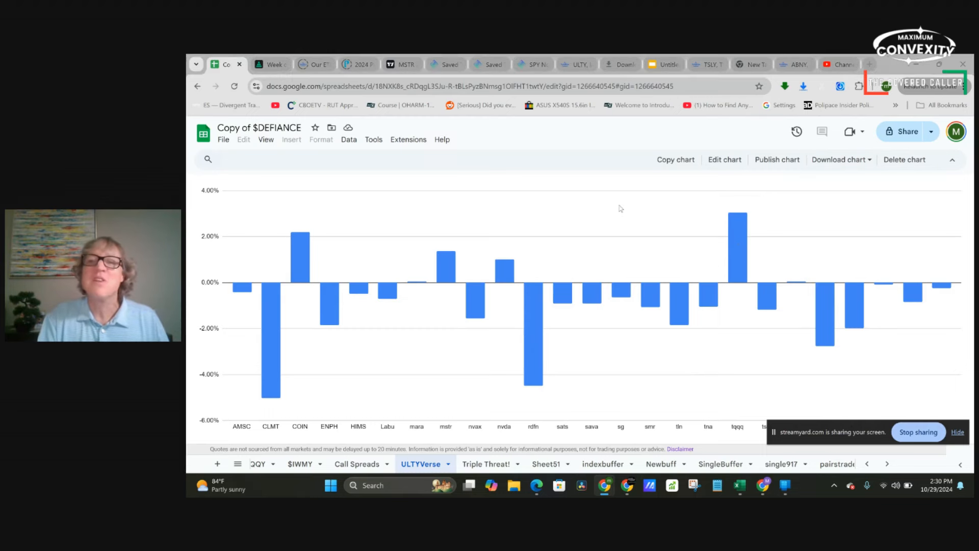
key("alt+Tab")
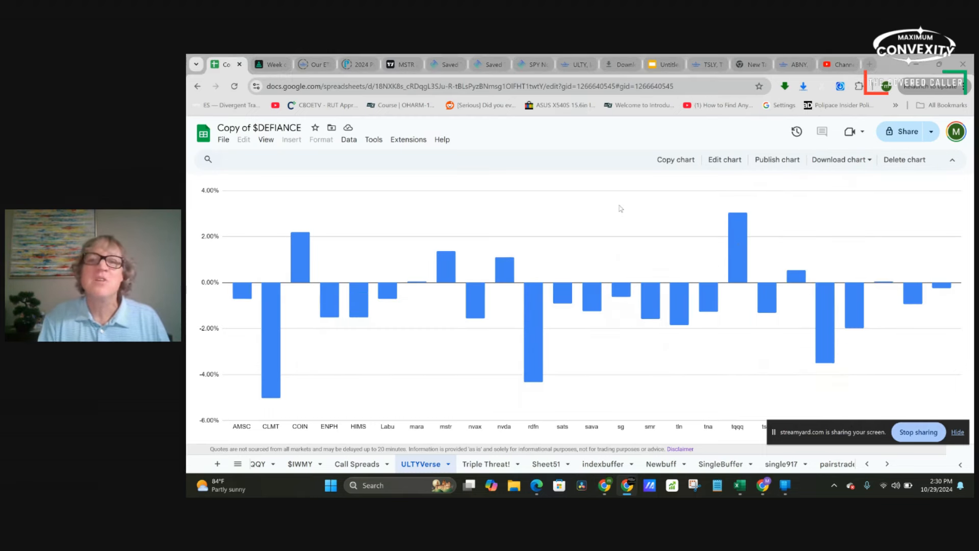
key("alt+Tab")
key("Tab")
key("Tab")
key("Tab")
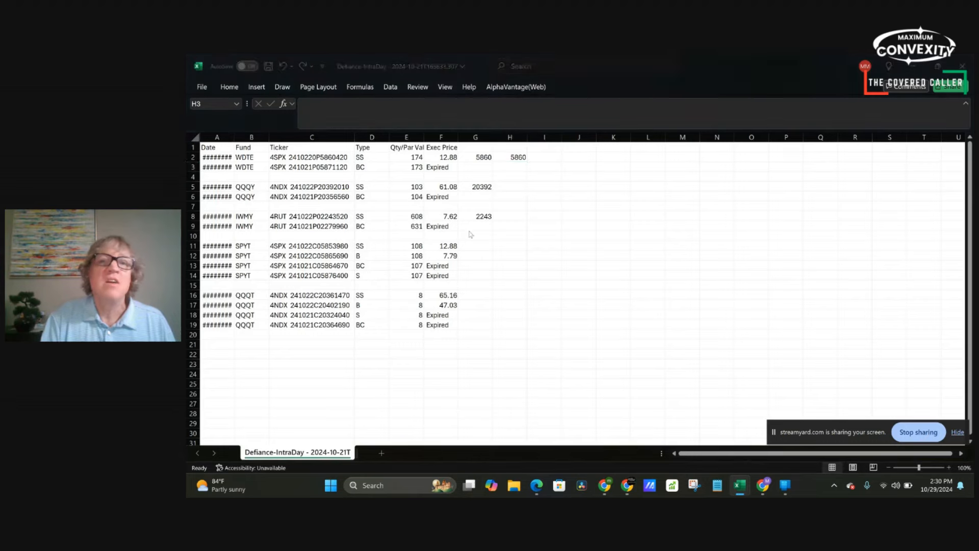
Step: Alt+Tab to the TidalETF ULTY holdings workbook and maximize it full-screen
key("alt+Tab")
key("alt+Tab")
key("Down")
key("Down")
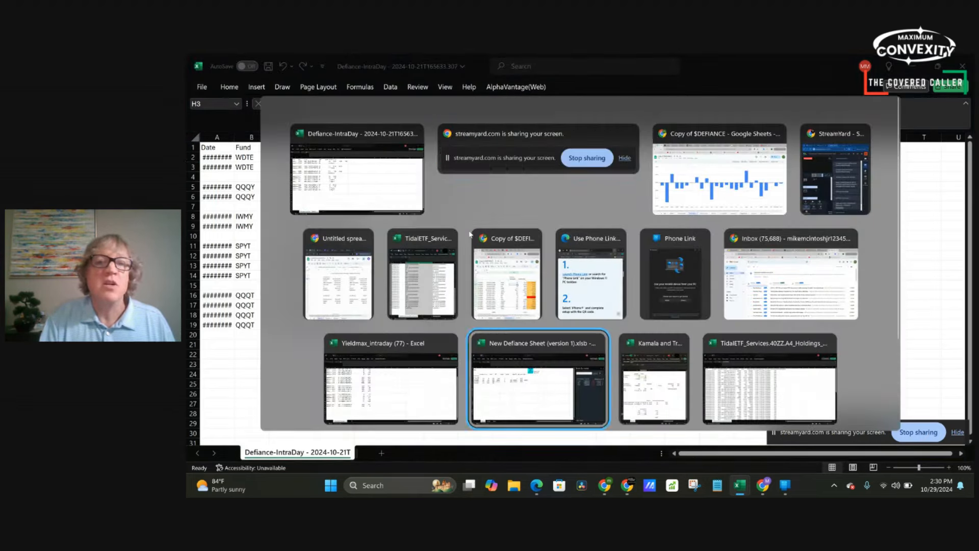
key("Down")
key("Up")
key("Up")
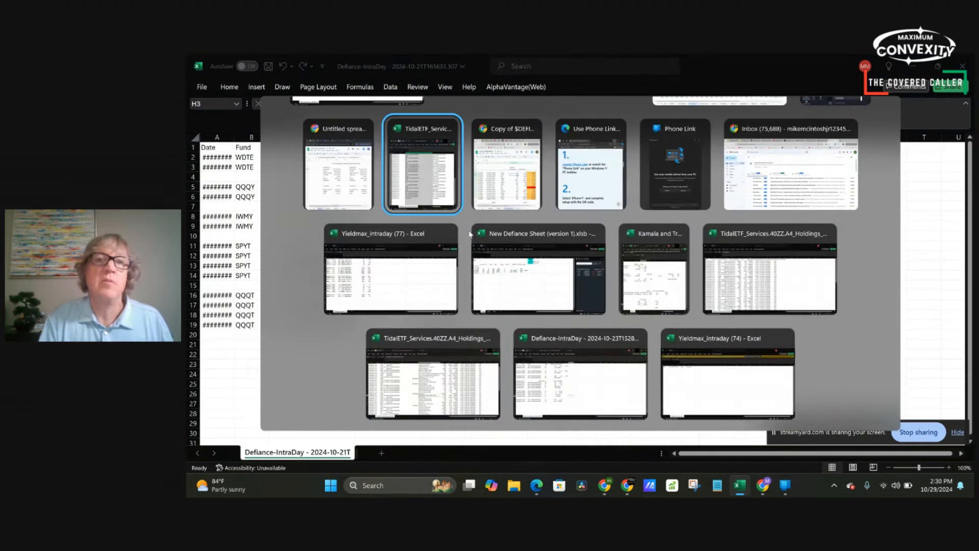
key("Return")
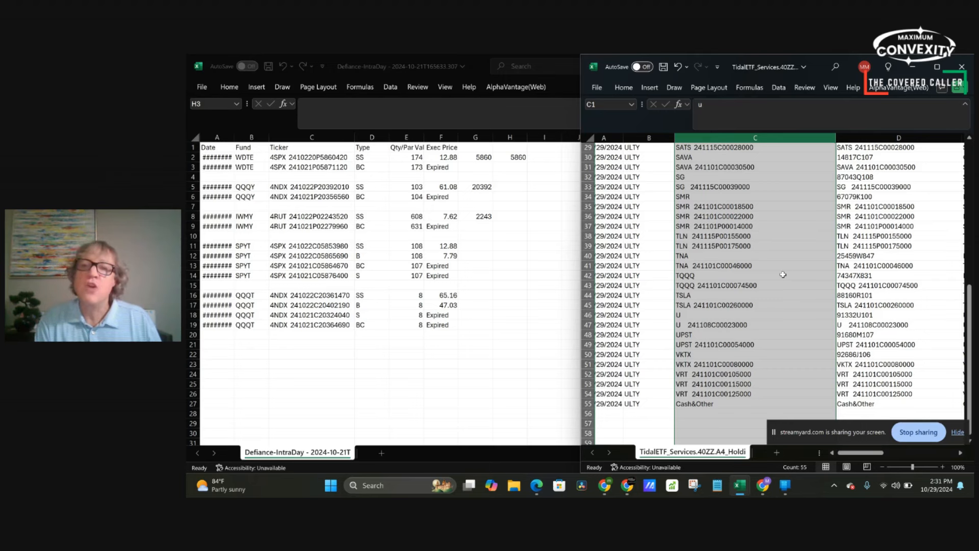
scroll(783, 274, "up", 1)
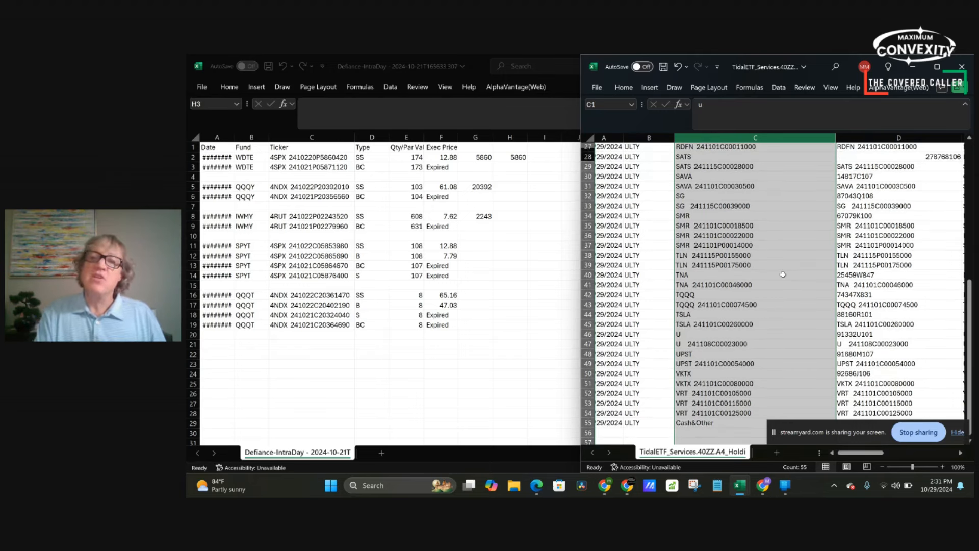
scroll(783, 274, "down", 2)
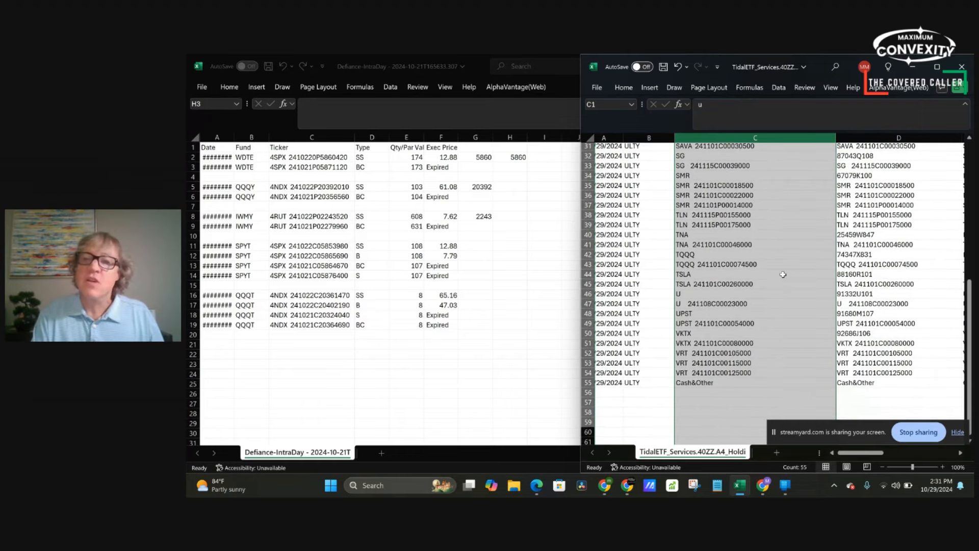
scroll(783, 274, "up", 2)
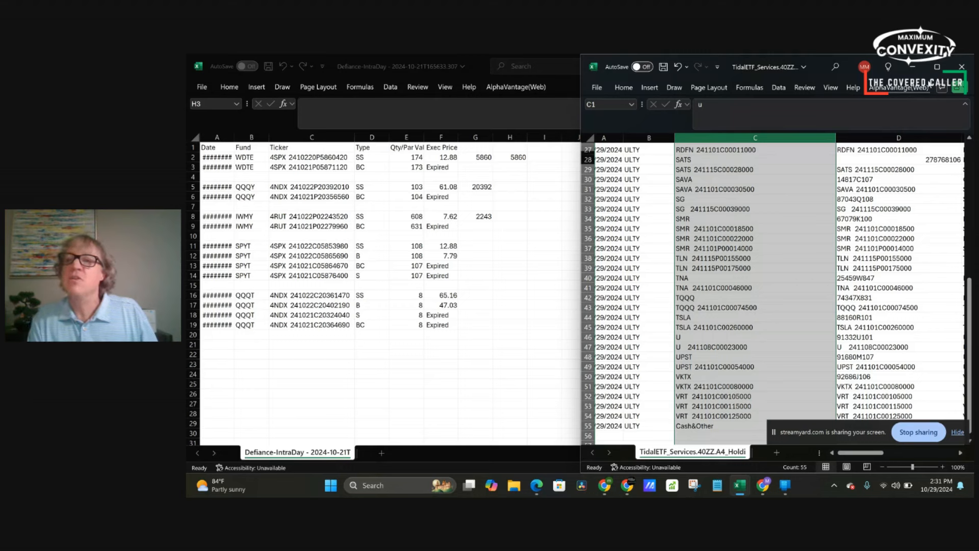
mouse_move(938, 67)
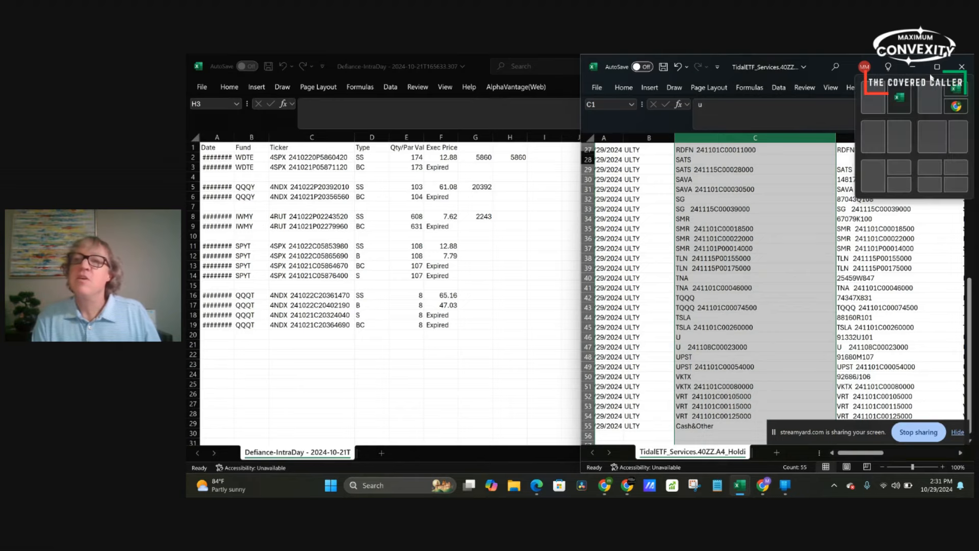
left_click(934, 69)
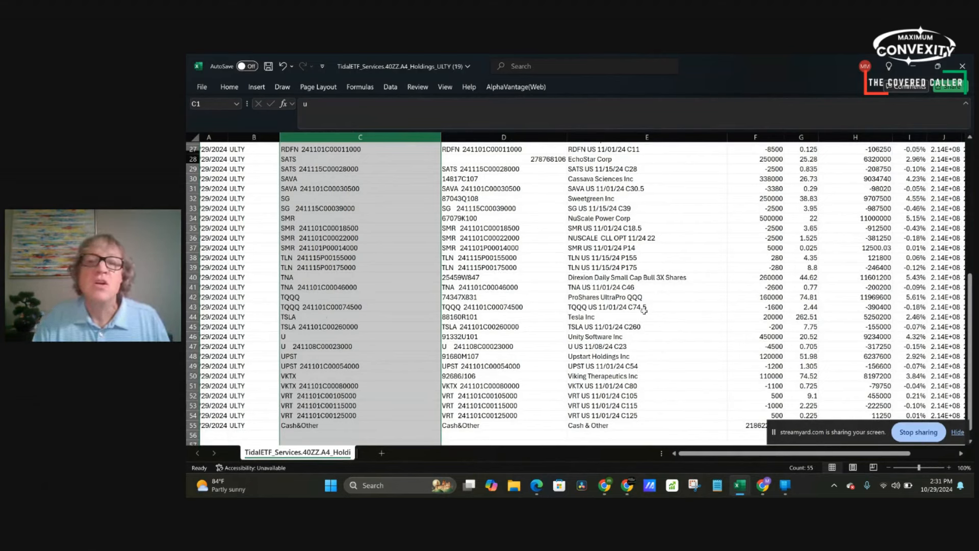
Step: Alt+Tab back to the Google Sheets returns chart window
key("alt+Tab")
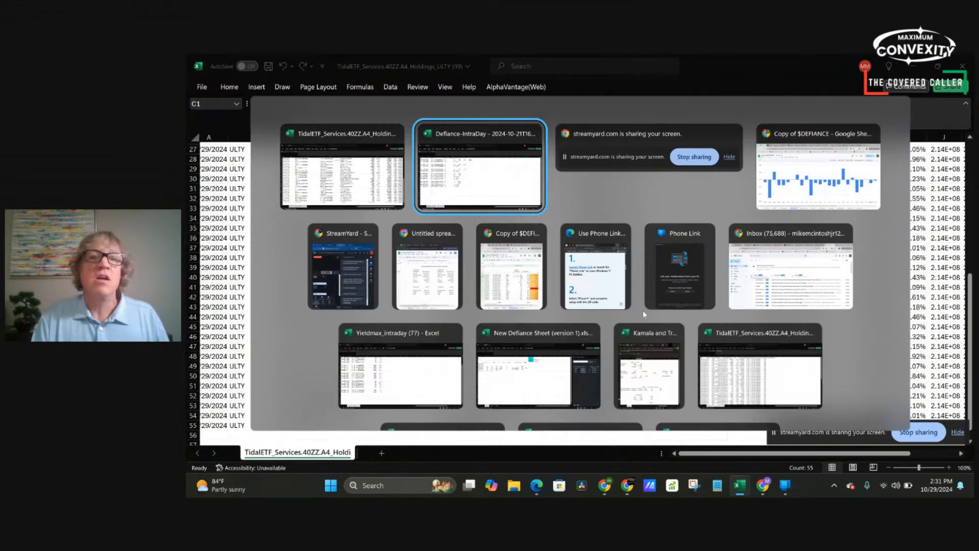
key("shift+Tab")
key("Tab")
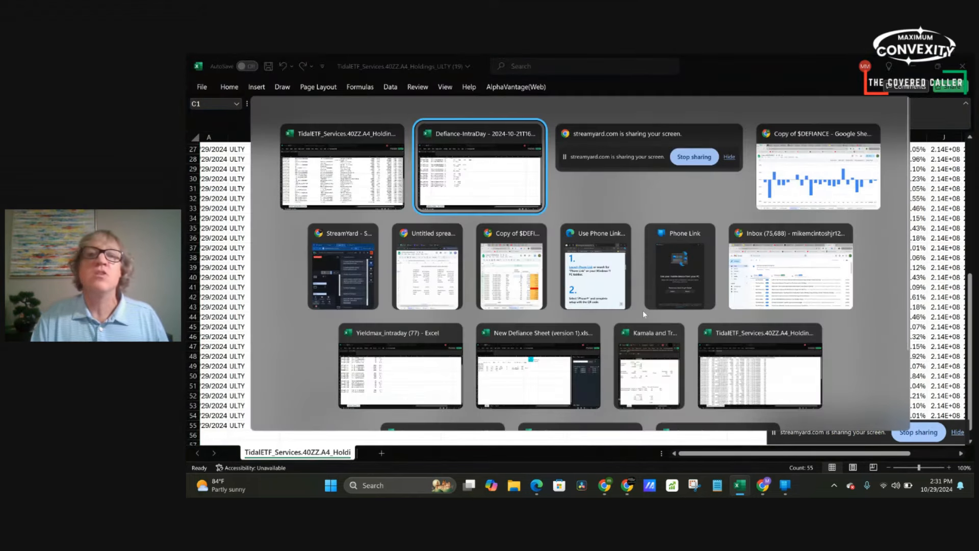
key("Tab")
key("Tab")
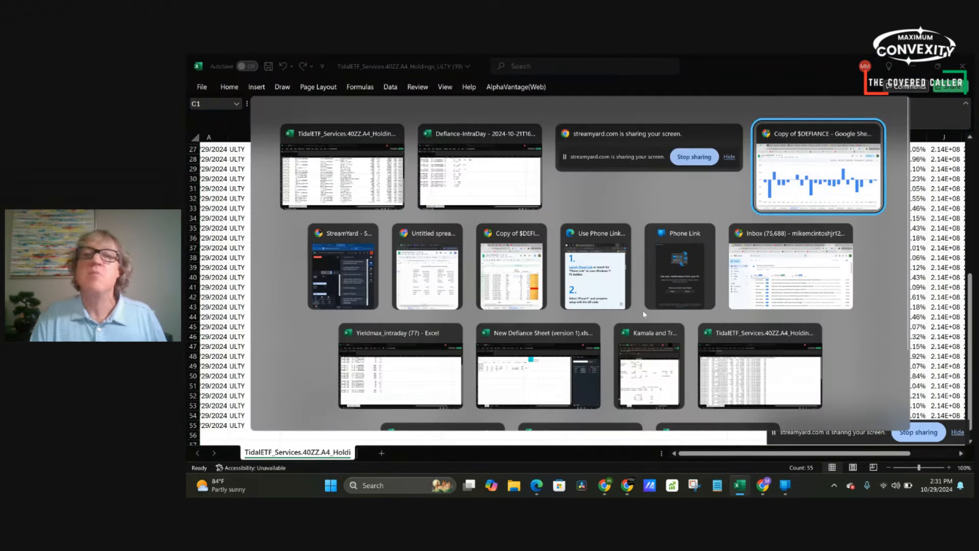
key("alt")
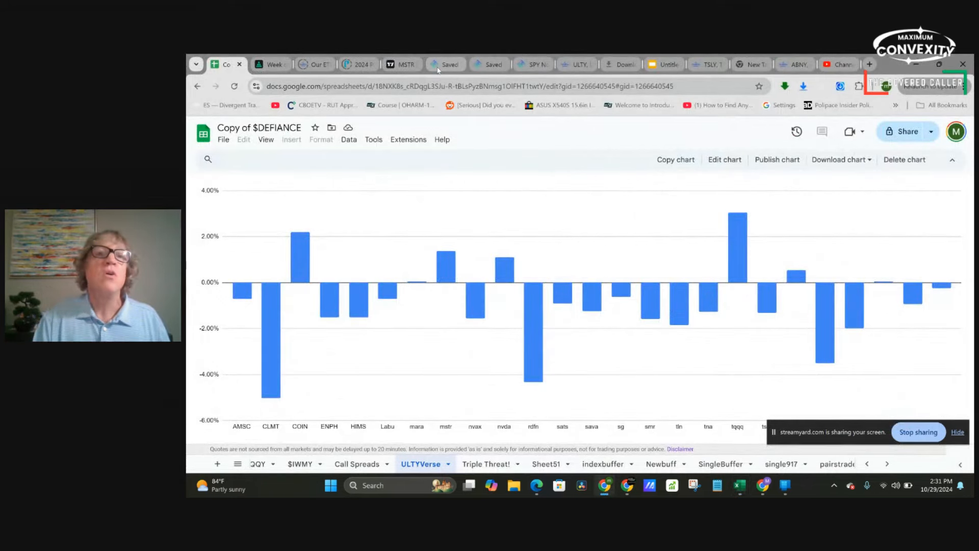
Step: Load the Covered Call builder in OptionStrat and switch its underlying to TQQQ
left_click(438, 67)
scroll(435, 222, "up", 2)
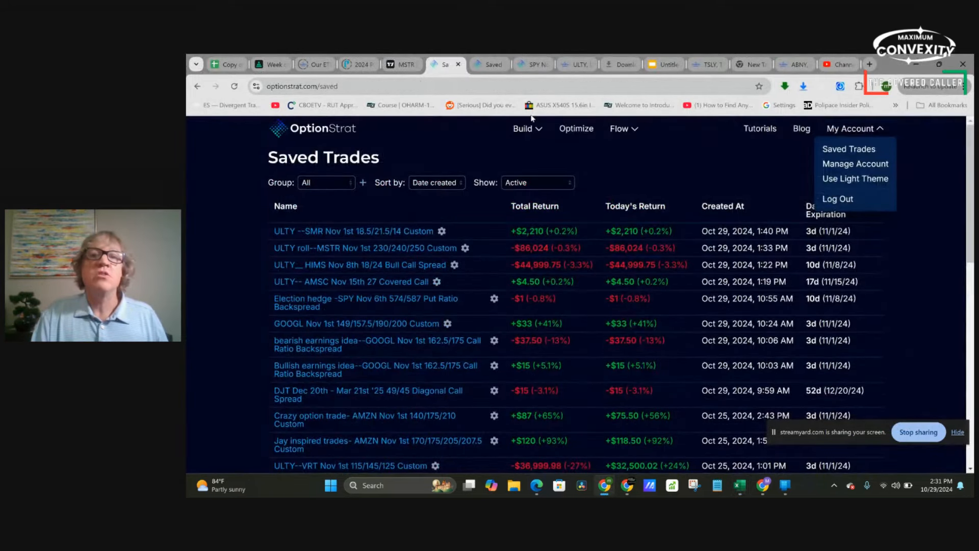
mouse_move(527, 129)
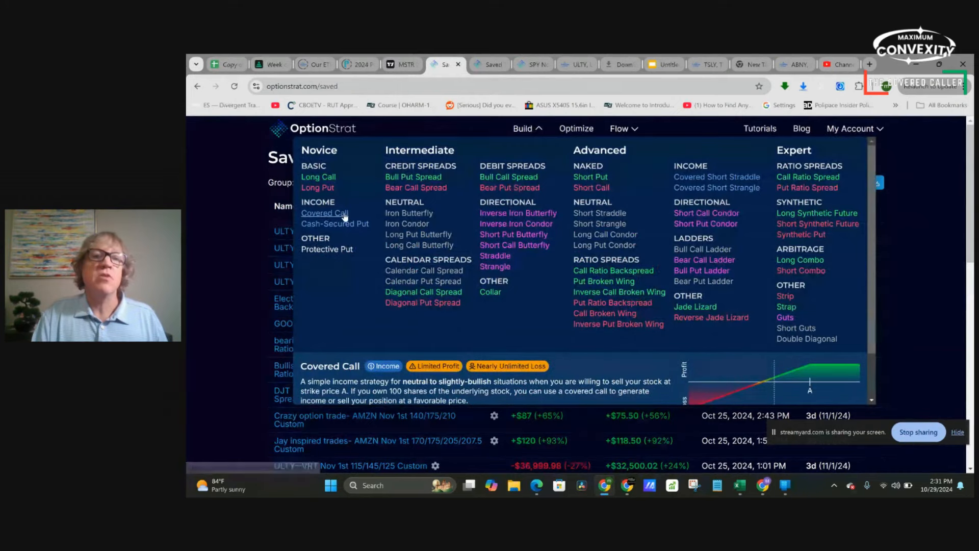
left_click(343, 215)
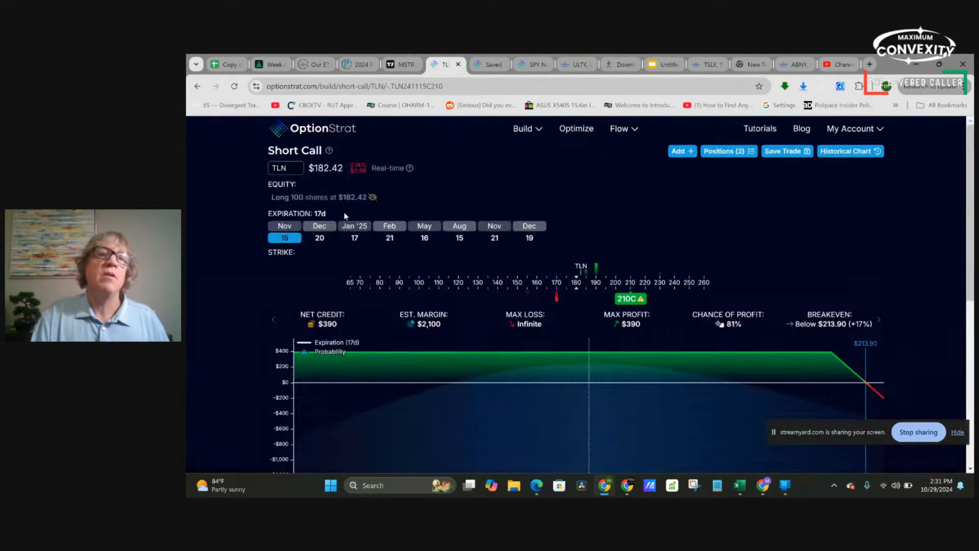
left_click(292, 168)
type("t")
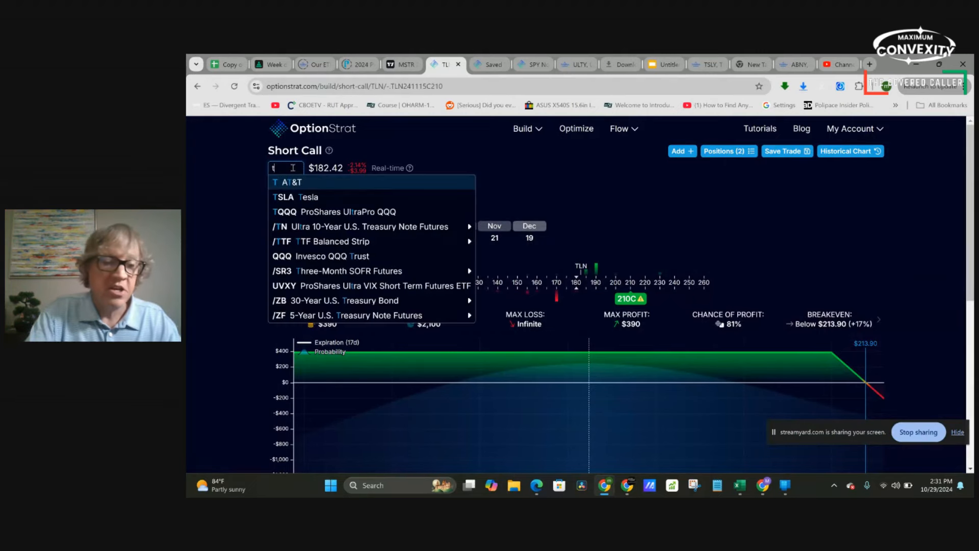
type("qqq")
key("Return")
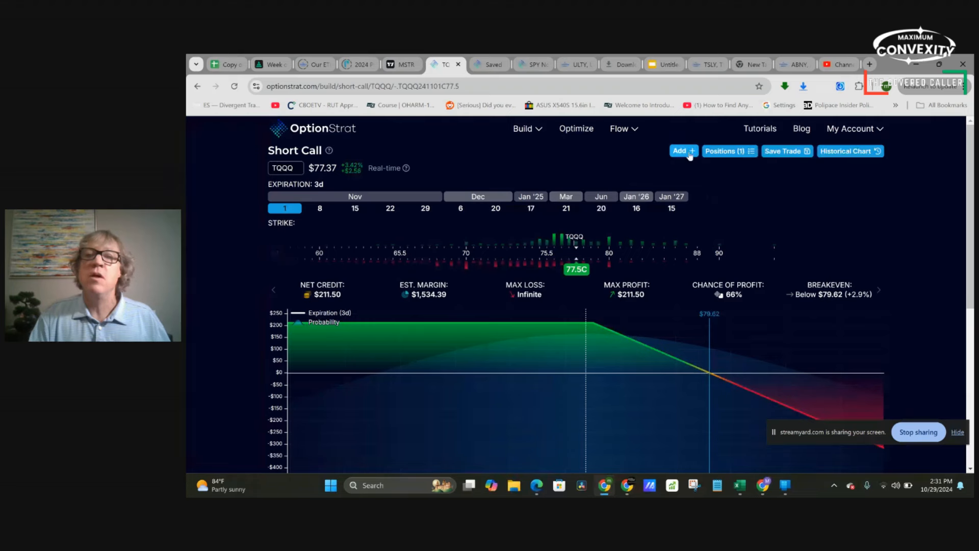
Step: Inspect the Nov 1st 77.5C leg details, then Alt+Tab to the ULTY holdings spreadsheet
left_click(578, 272)
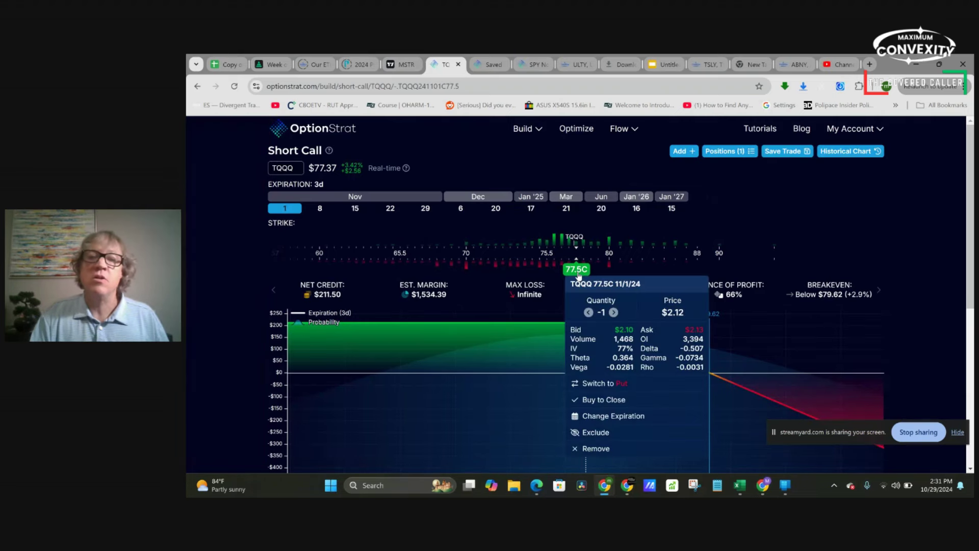
left_click(752, 206)
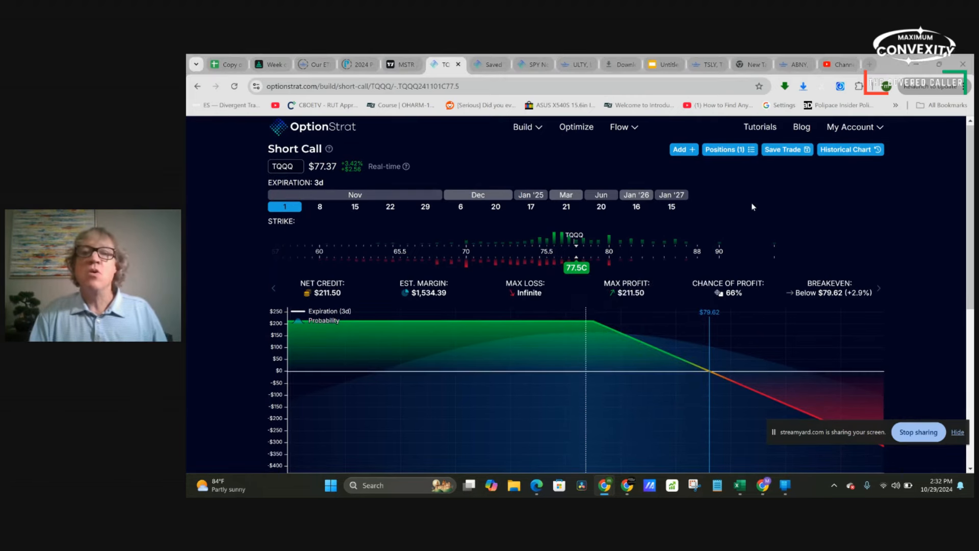
key("alt+Tab")
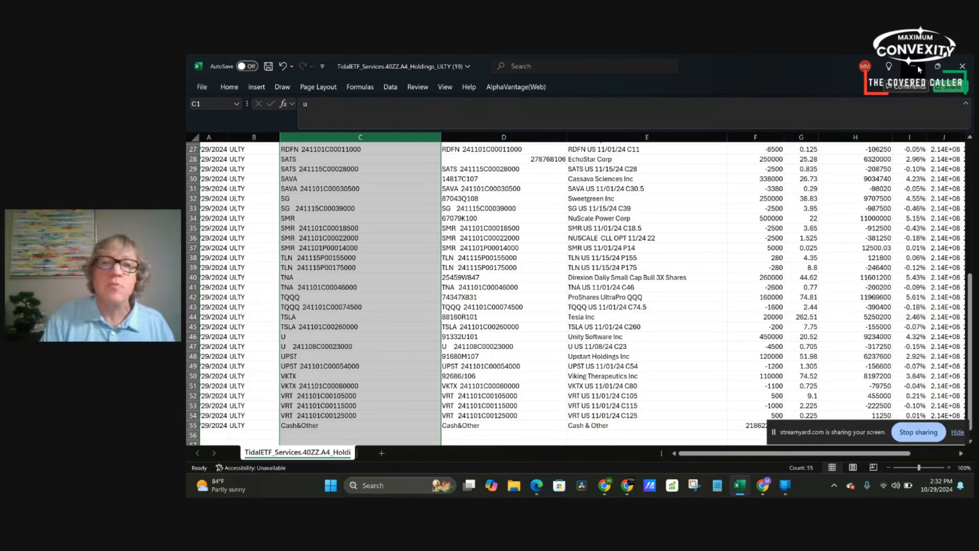
Step: Return to the Chrome window showing the TQQQ short call payoff chart
left_click(962, 65)
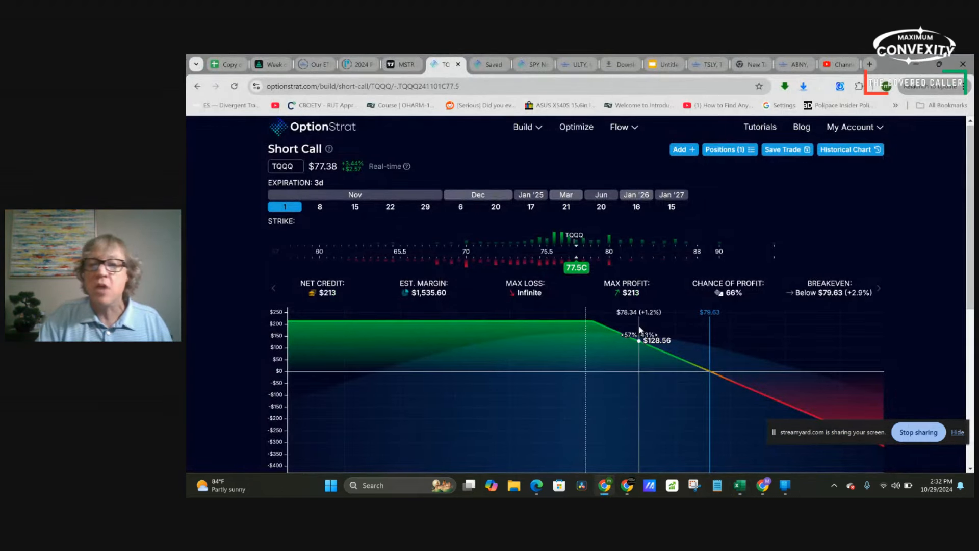
scroll(640, 329, "down", 5)
scroll(640, 329, "up", 5)
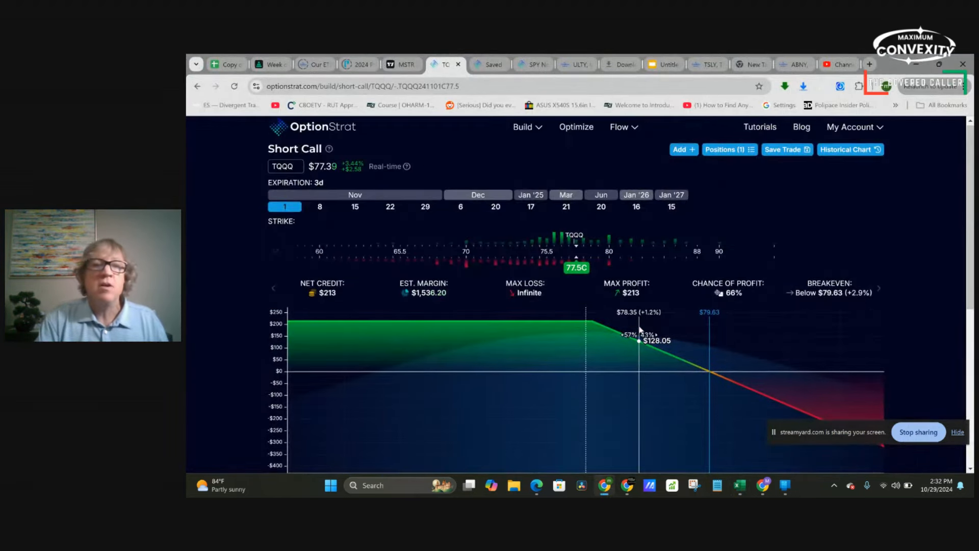
scroll(640, 329, "down", 3)
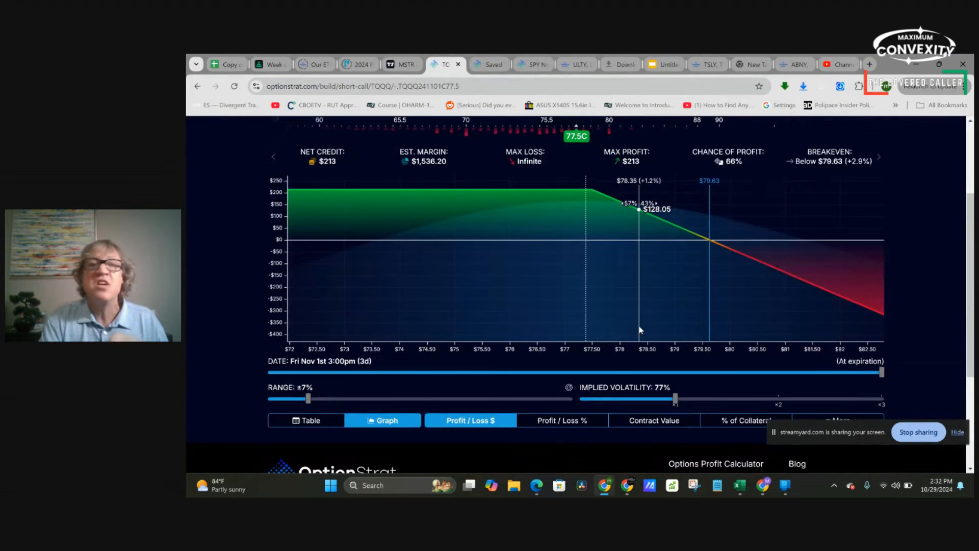
scroll(640, 330, "up", 1)
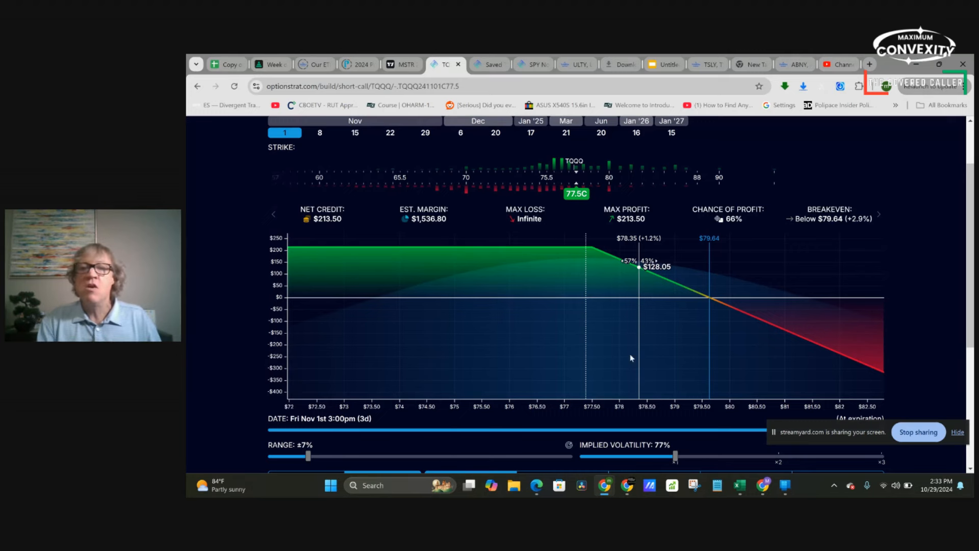
scroll(913, 234, "up", 2)
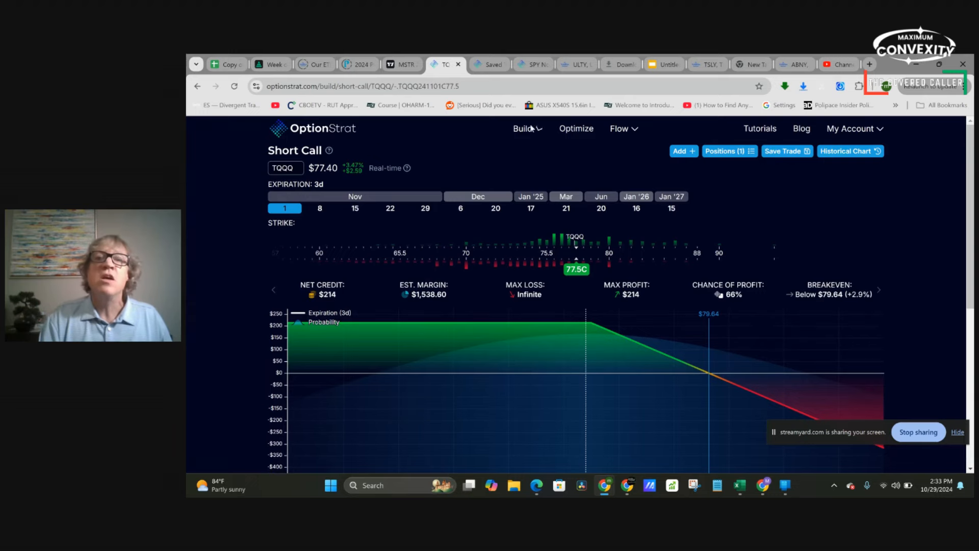
mouse_move(851, 129)
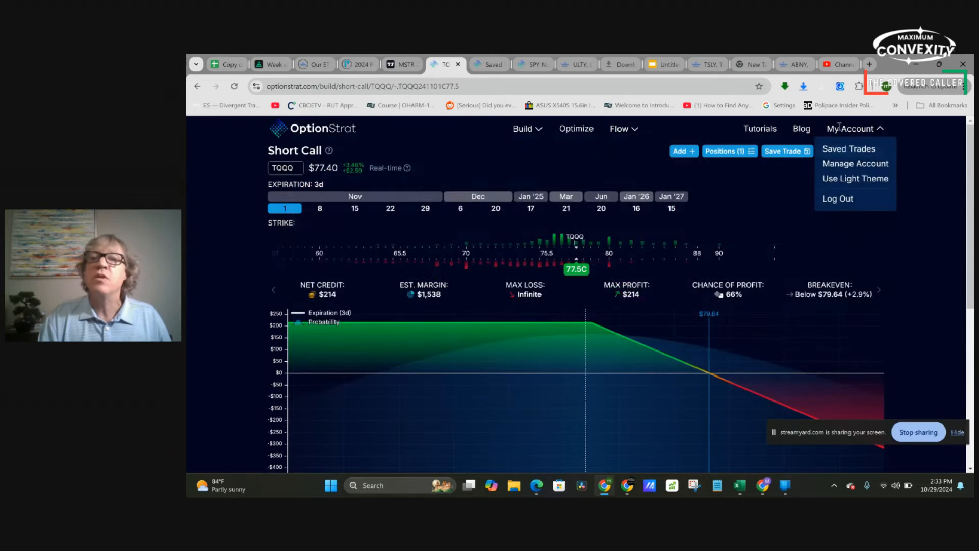
Step: Load the saved GOOGL Nov 1st 149/157.5/190/200 Custom trade and widen its chart range to ±52%
left_click(845, 149)
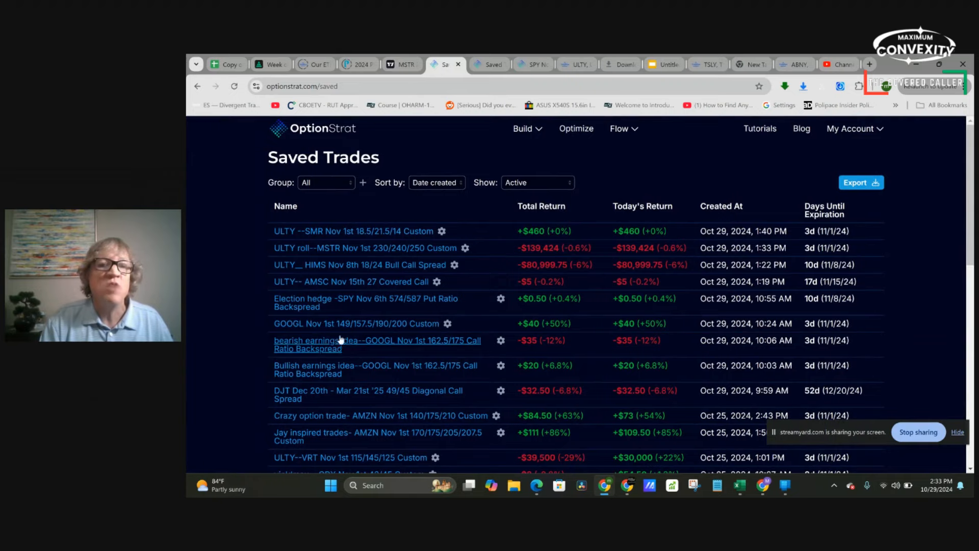
left_click(413, 325)
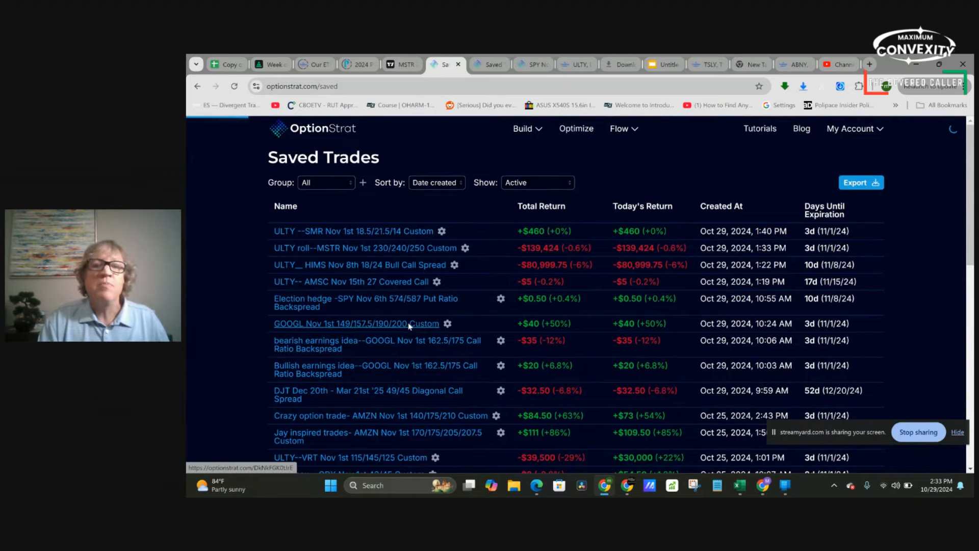
scroll(833, 322, "down", 5)
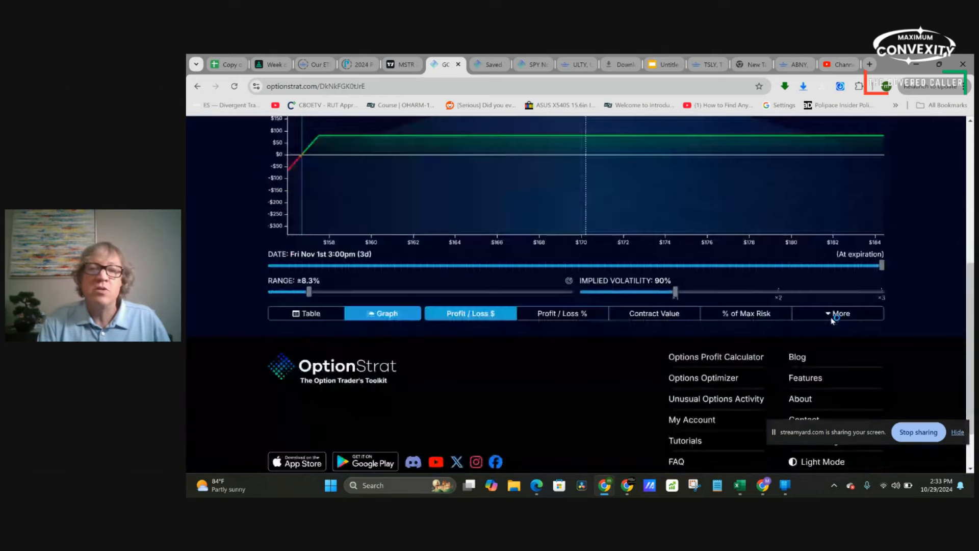
left_click(540, 293)
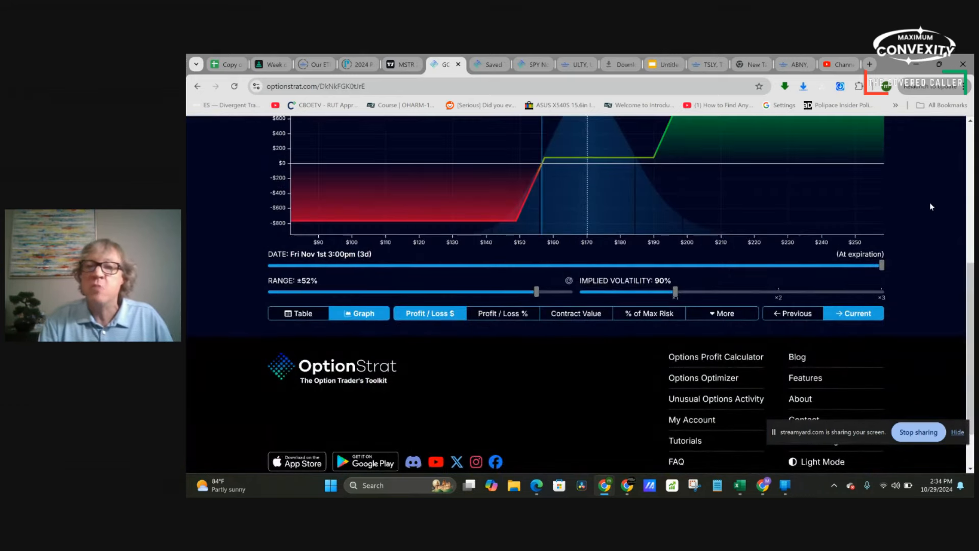
scroll(929, 203, "up", 3)
scroll(929, 202, "up", 1)
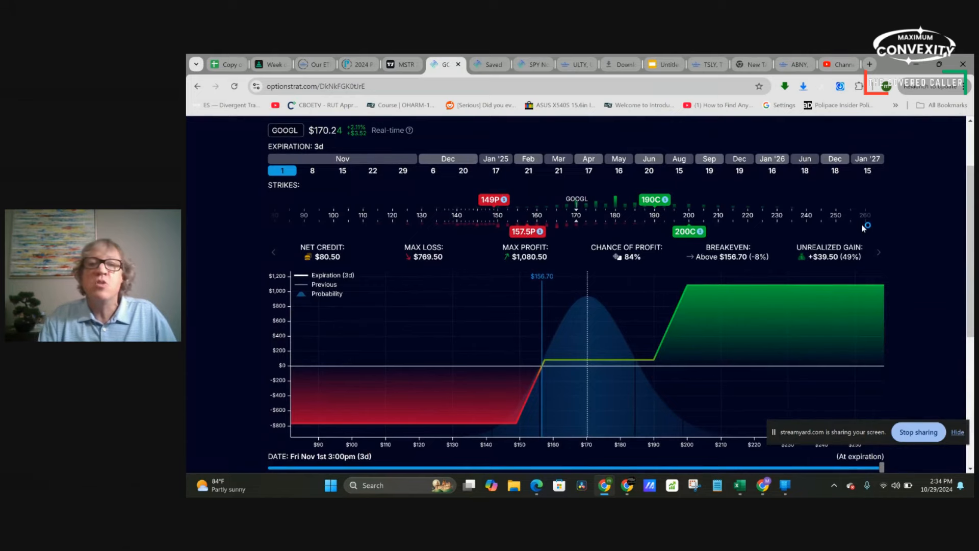
scroll(865, 227, "up", 2)
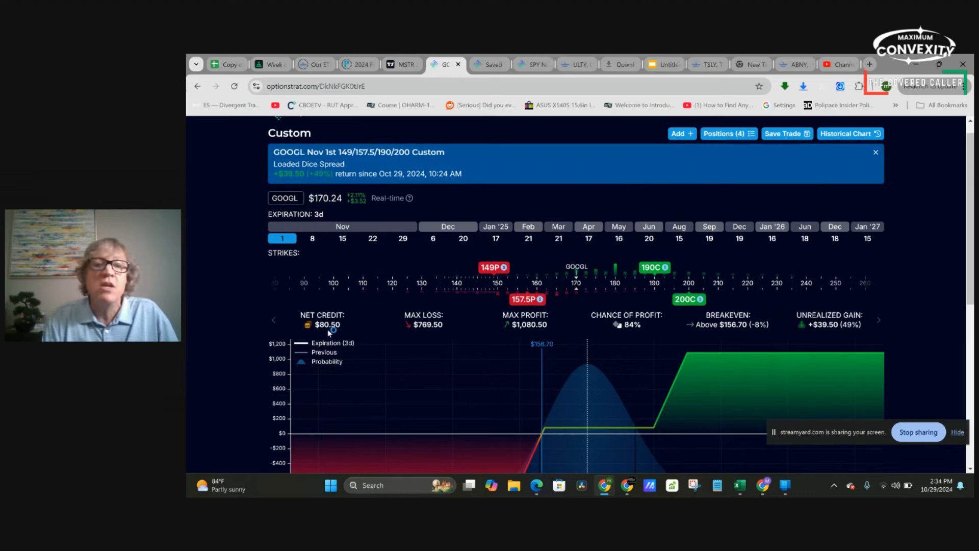
scroll(327, 329, "down", 2)
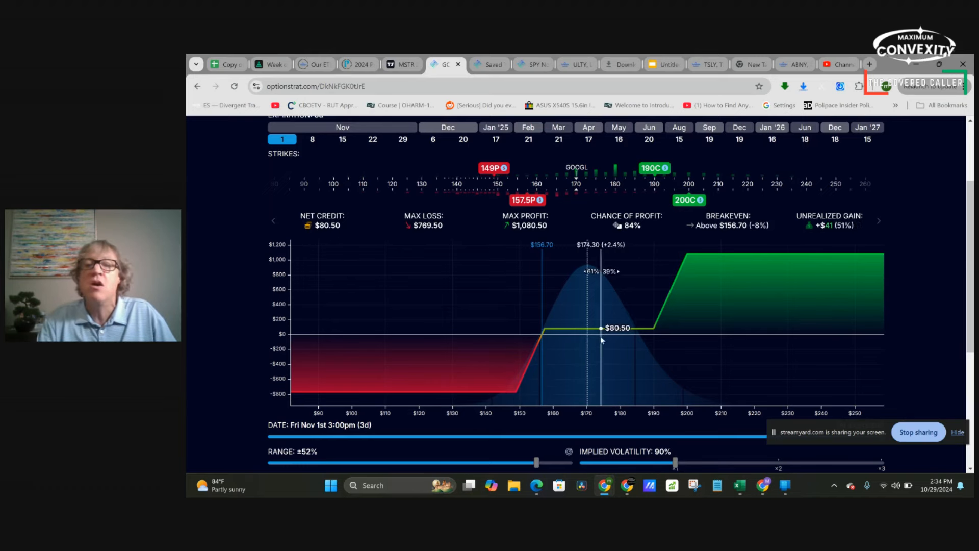
scroll(586, 340, "up", 1)
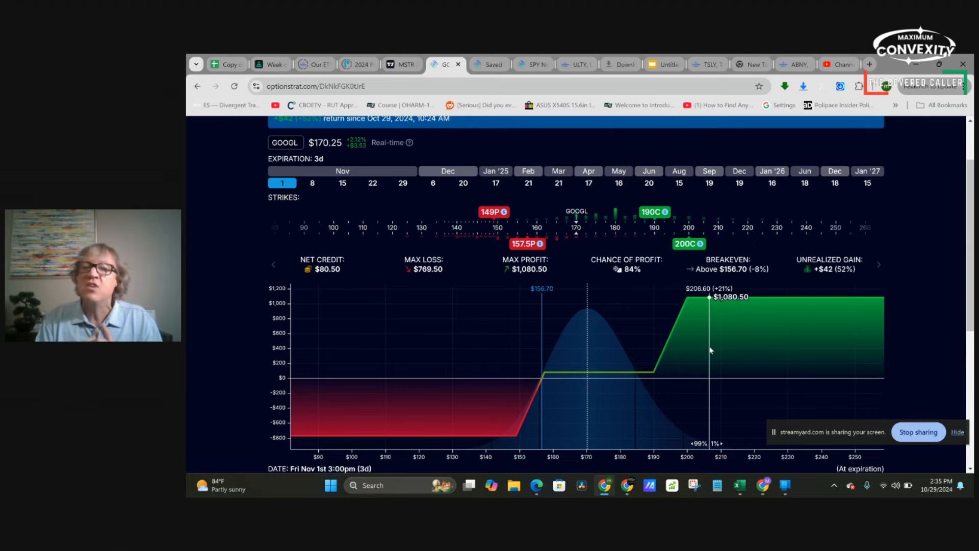
scroll(710, 351, "down", 3)
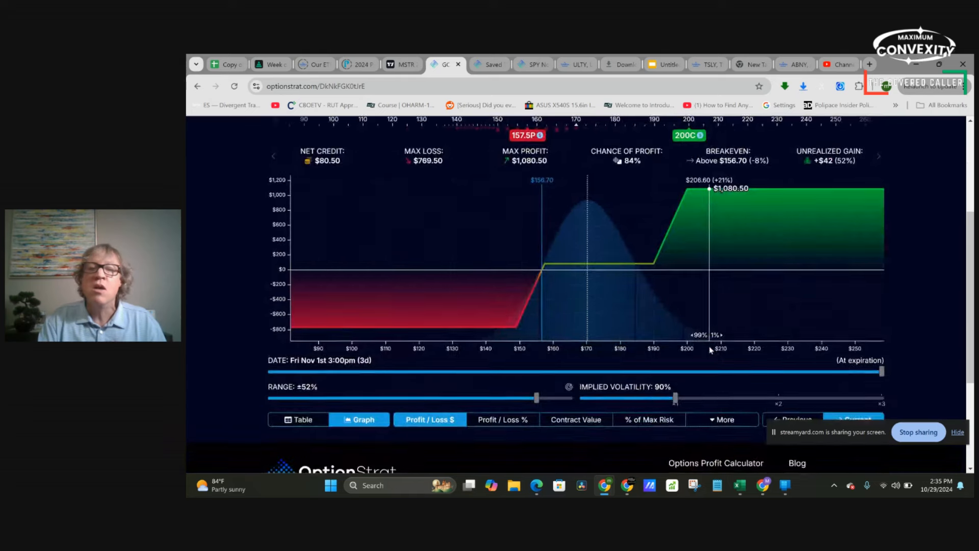
scroll(710, 351, "up", 2)
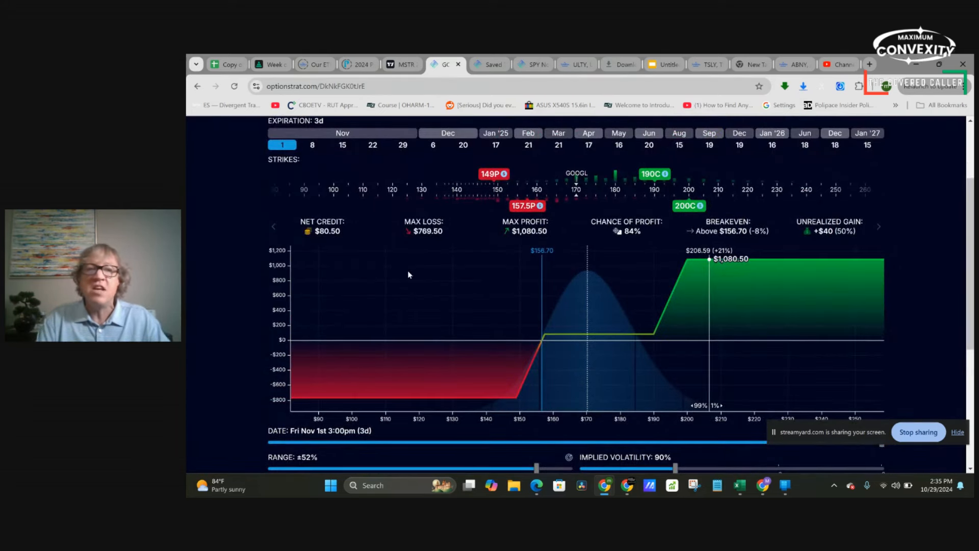
mouse_move(322, 151)
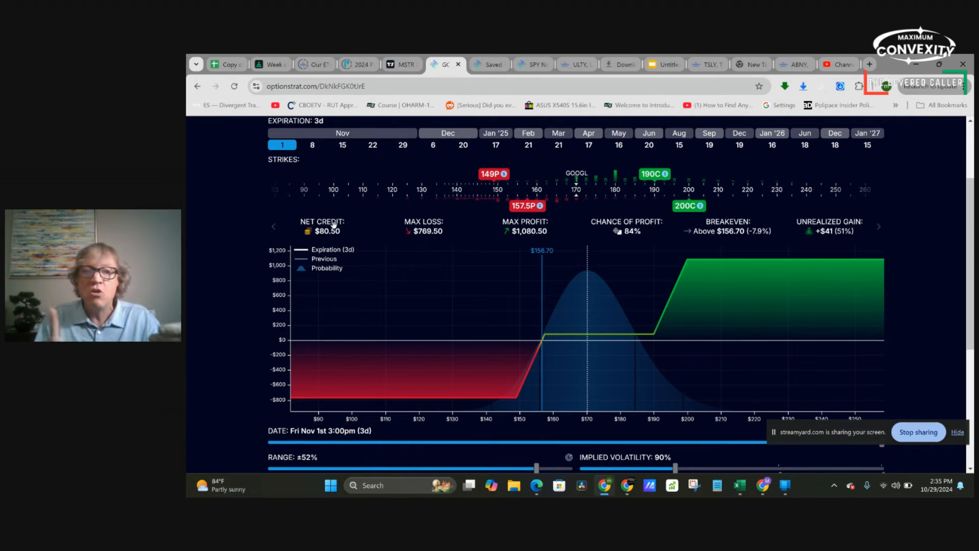
scroll(334, 222, "up", 1)
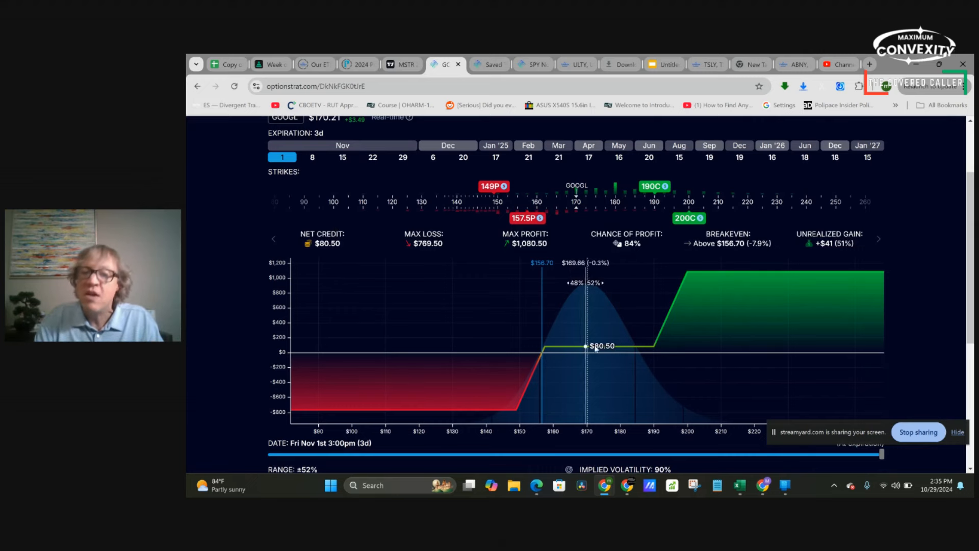
scroll(710, 320, "down", 1)
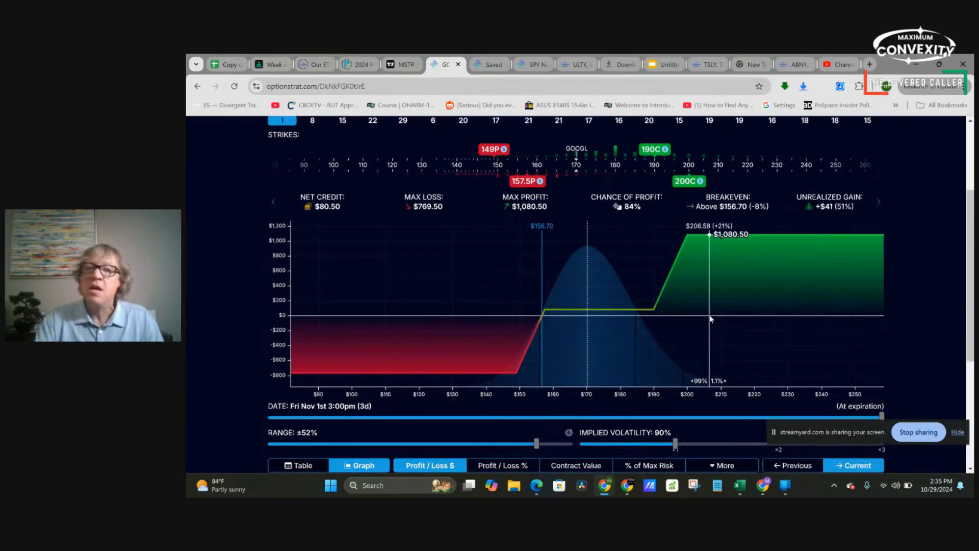
scroll(710, 311, "up", 4)
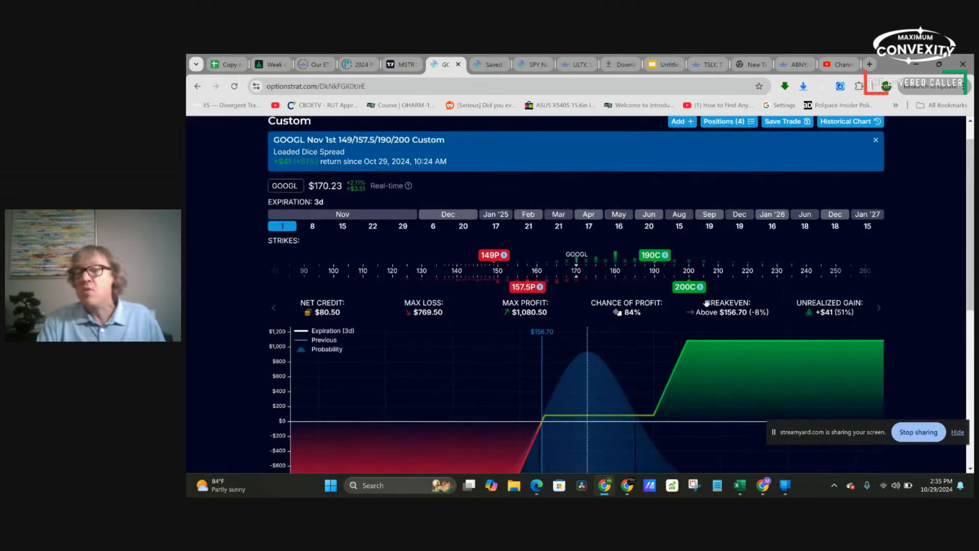
scroll(707, 307, "down", 2)
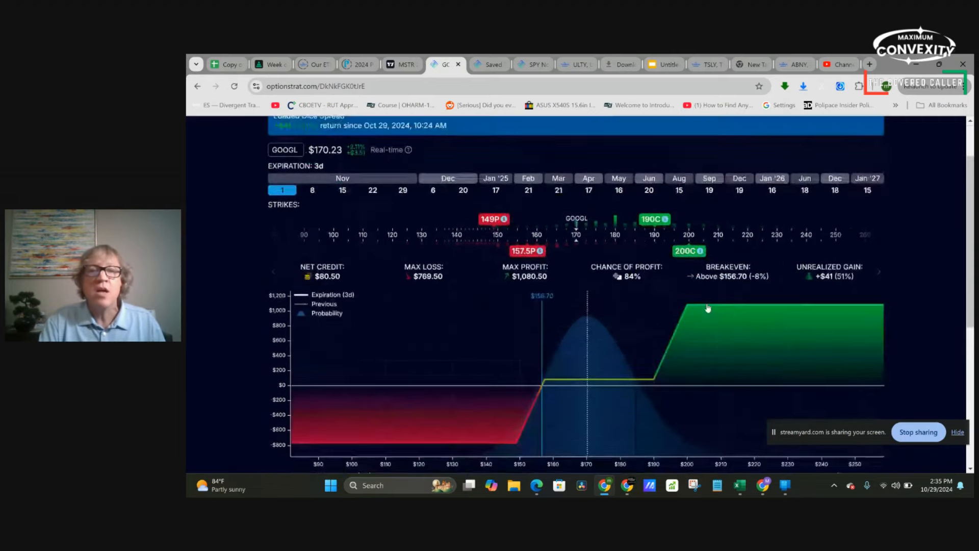
scroll(708, 308, "down", 1)
scroll(706, 304, "up", 2)
scroll(707, 303, "up", 1)
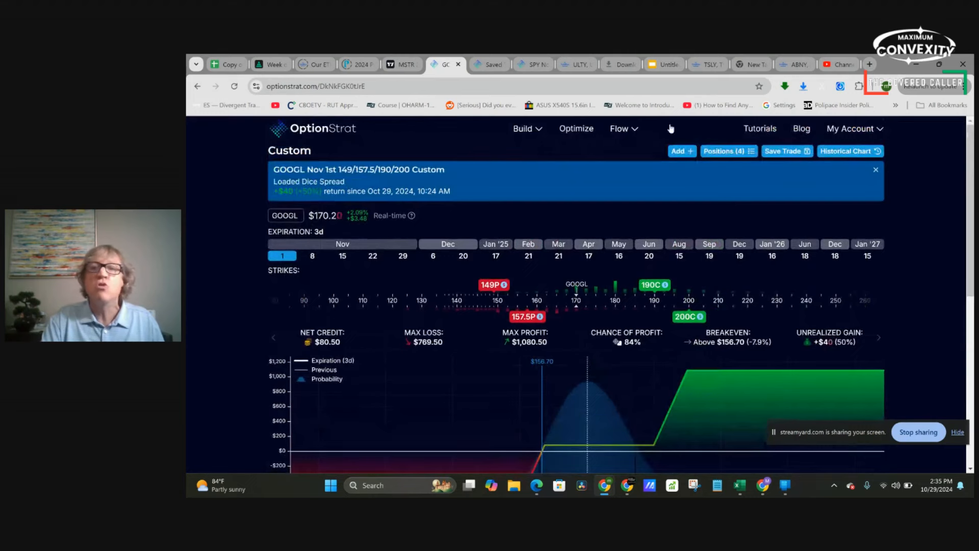
left_click(691, 155)
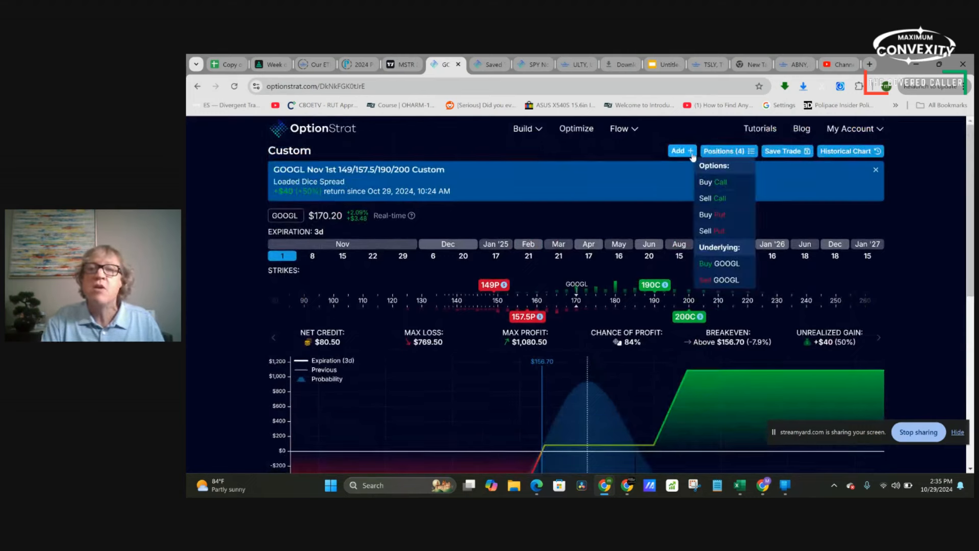
left_click(727, 263)
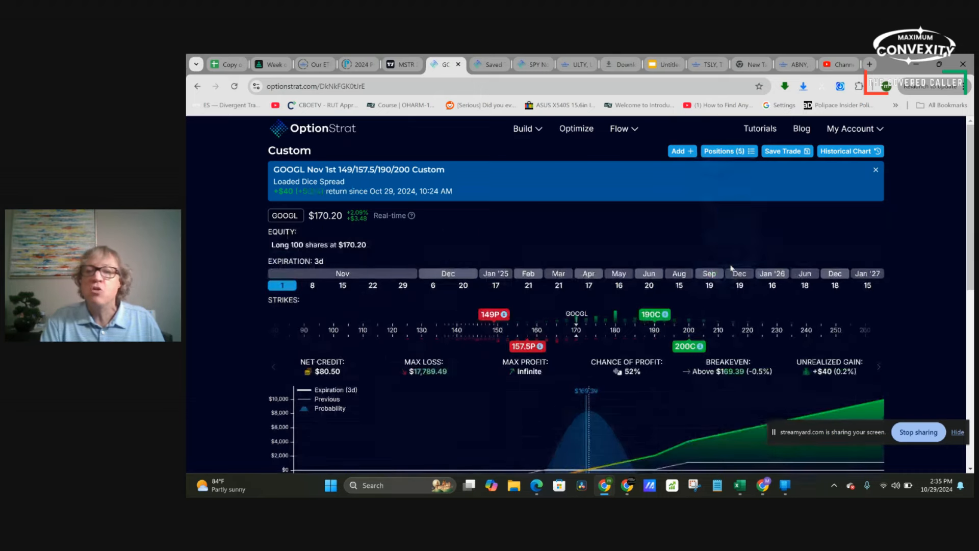
scroll(731, 268, "down", 1)
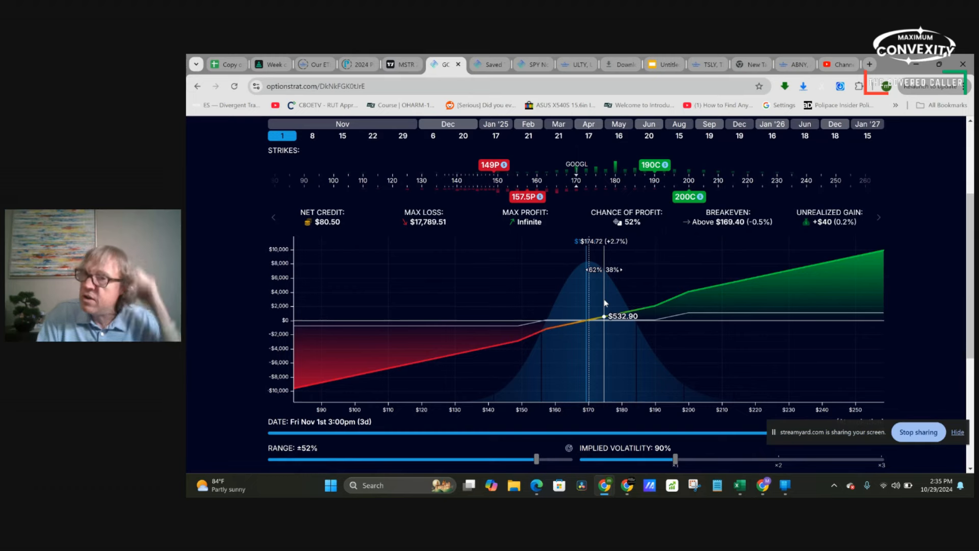
scroll(605, 304, "up", 1)
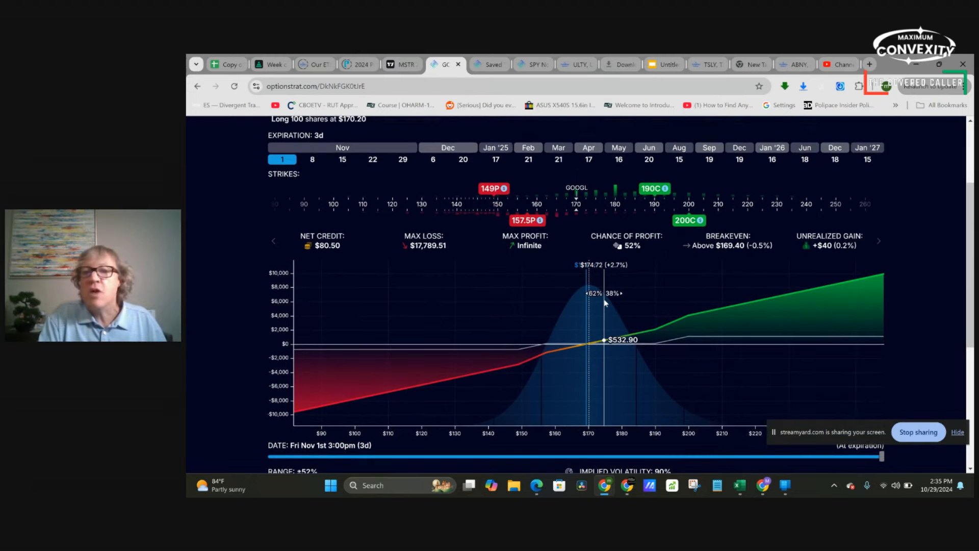
scroll(593, 310, "up", 1)
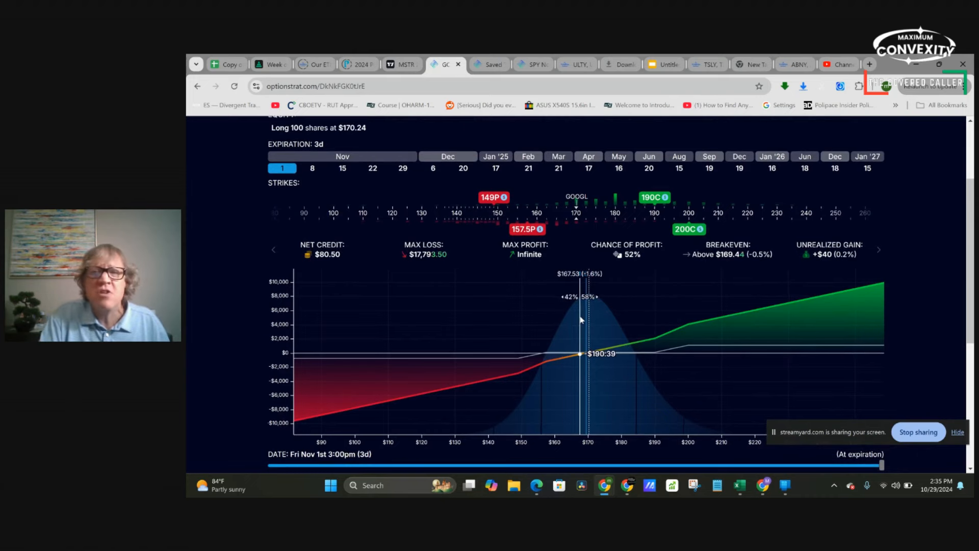
scroll(578, 320, "up", 1)
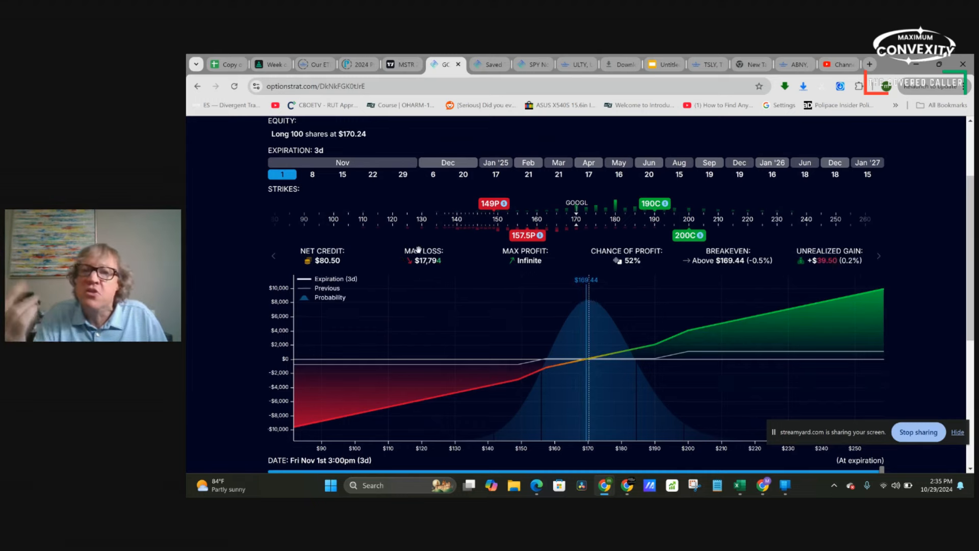
scroll(537, 260, "up", 2)
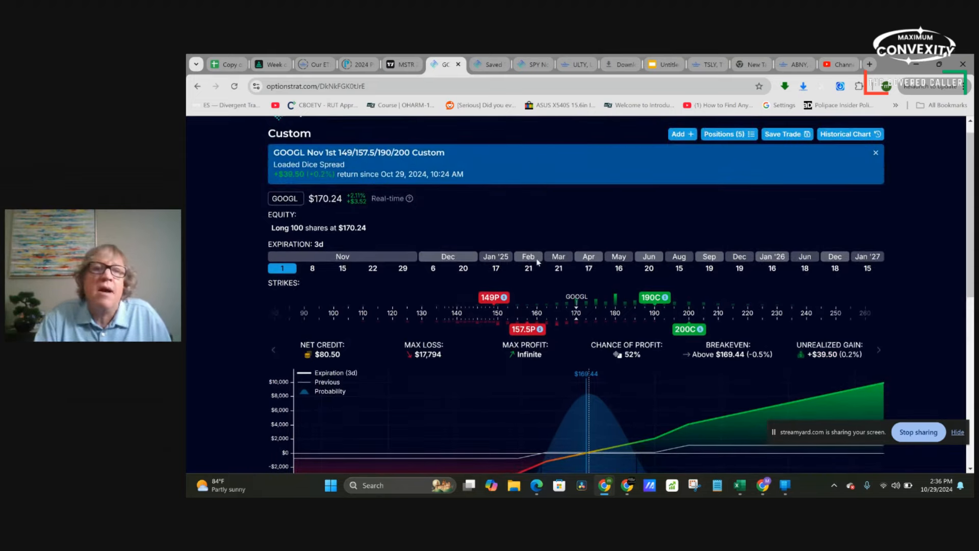
Step: Exclude the Long 100 GOOGL shares row so the chart shows the options alone
left_click(319, 230)
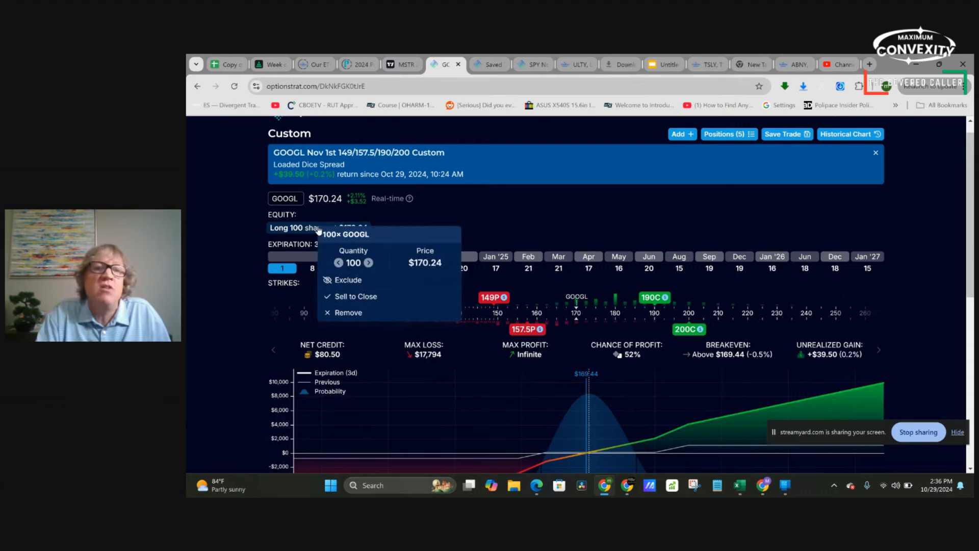
left_click(337, 280)
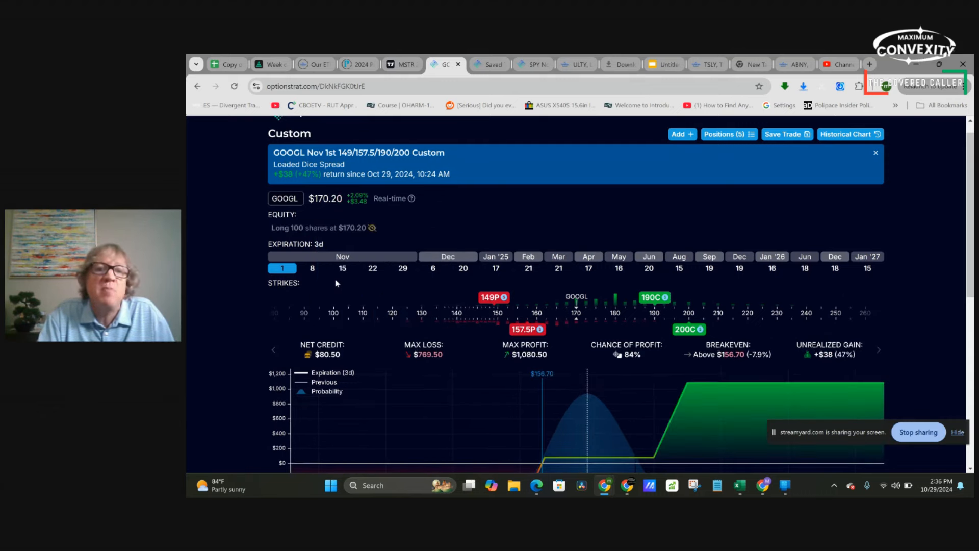
scroll(609, 276, "down", 2)
scroll(609, 277, "up", 1)
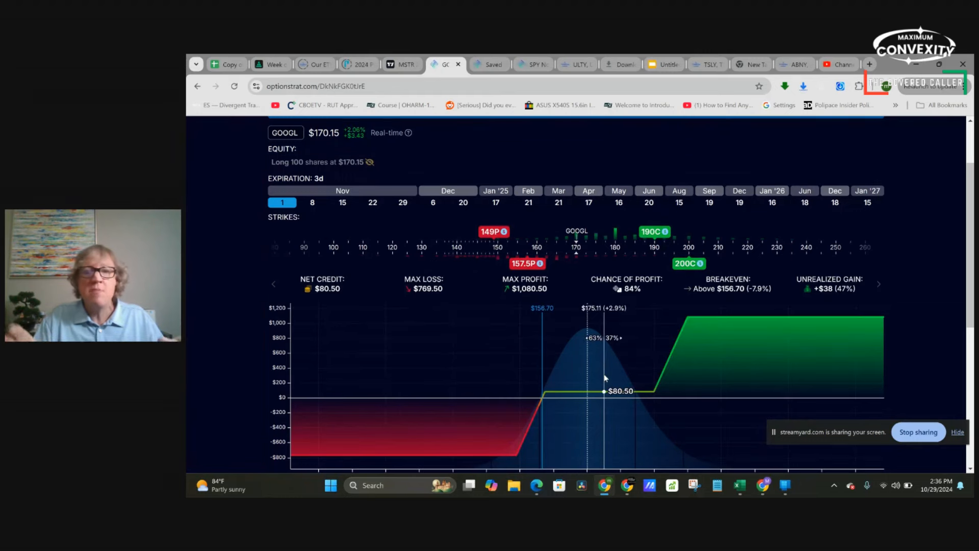
mouse_move(604, 378)
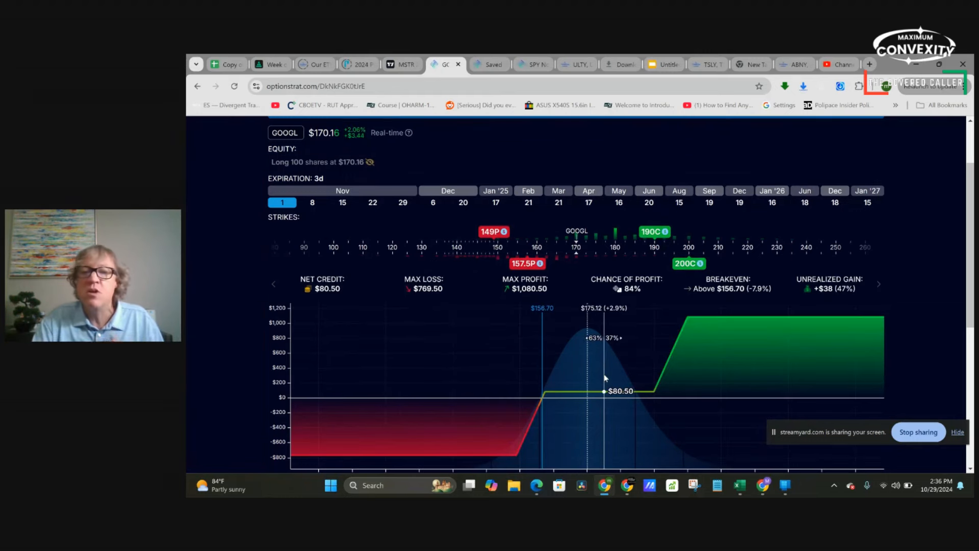
scroll(604, 377, "down", 2)
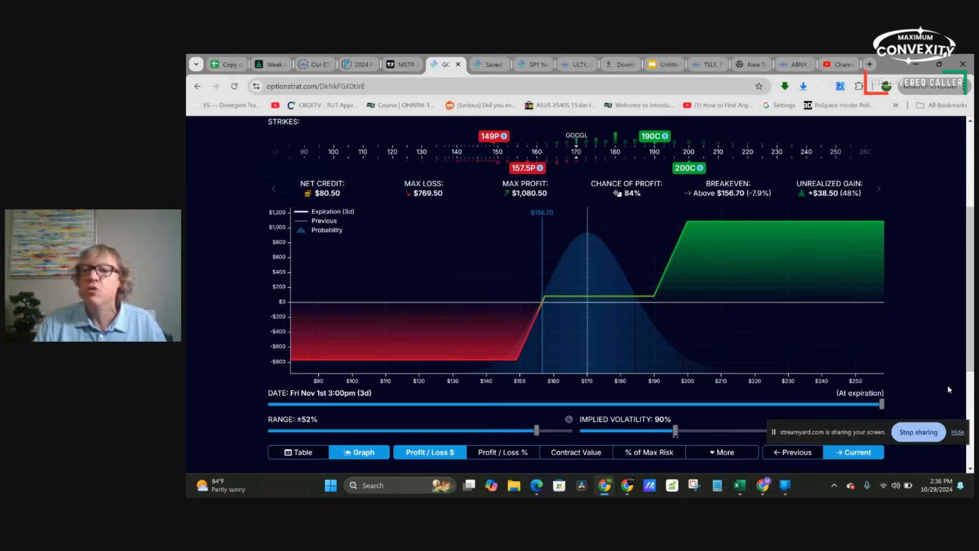
scroll(934, 316, "up", 1)
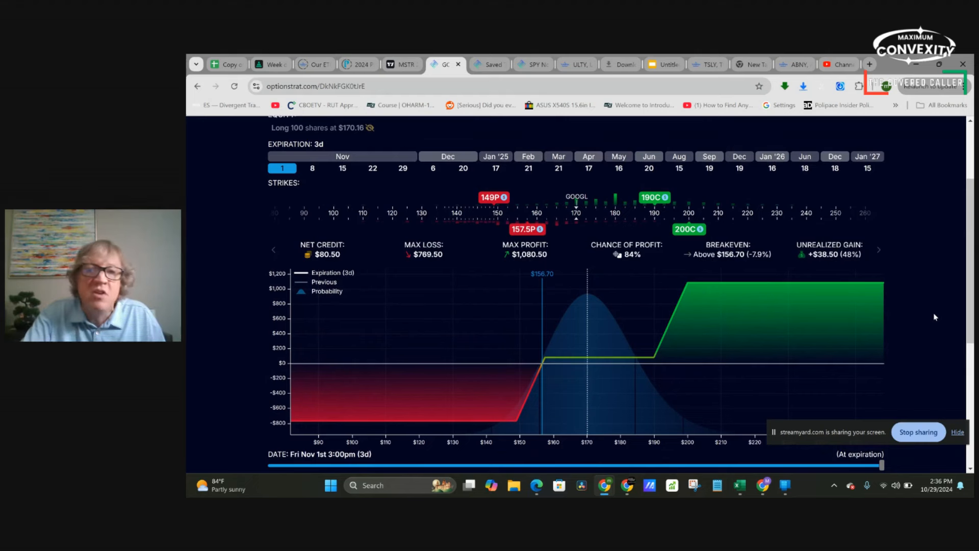
scroll(933, 316, "up", 1)
scroll(934, 313, "up", 1)
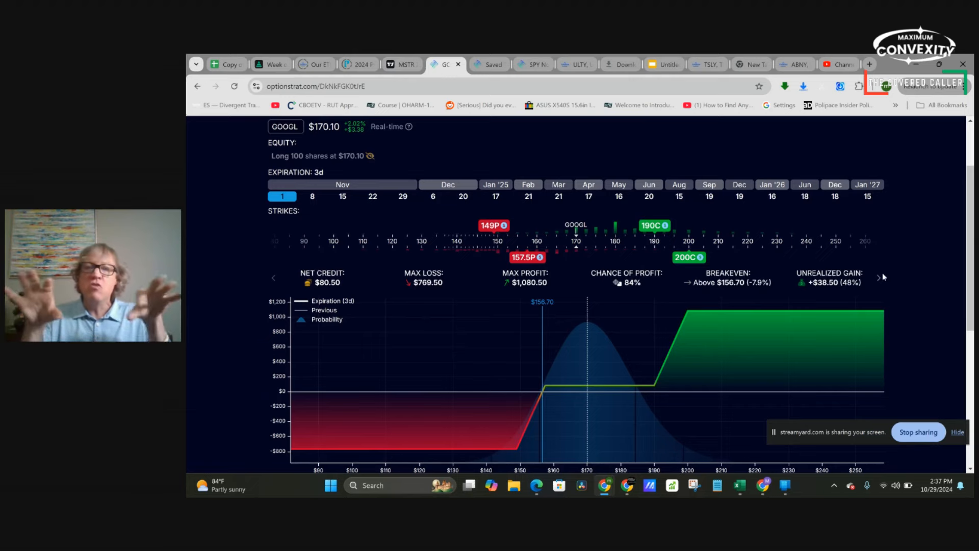
scroll(883, 277, "down", 3)
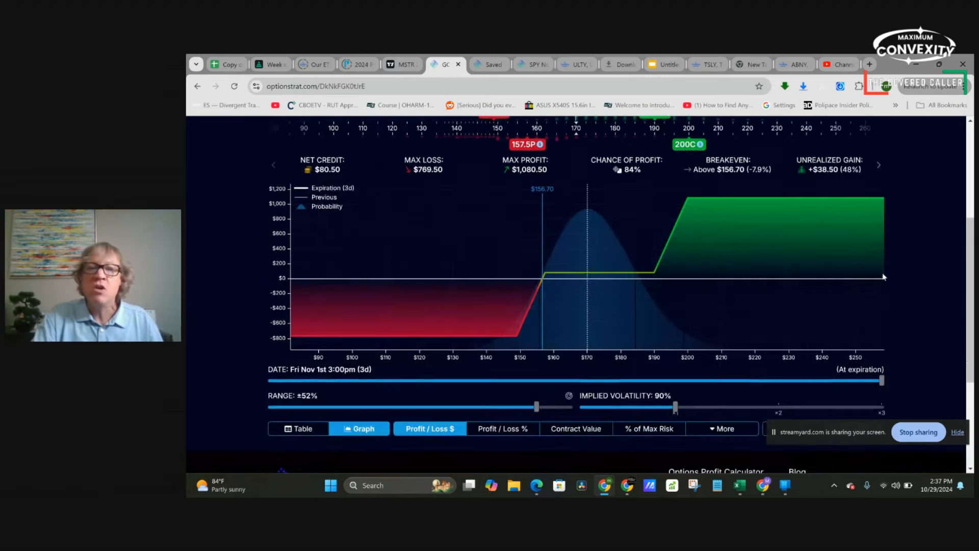
mouse_move(627, 272)
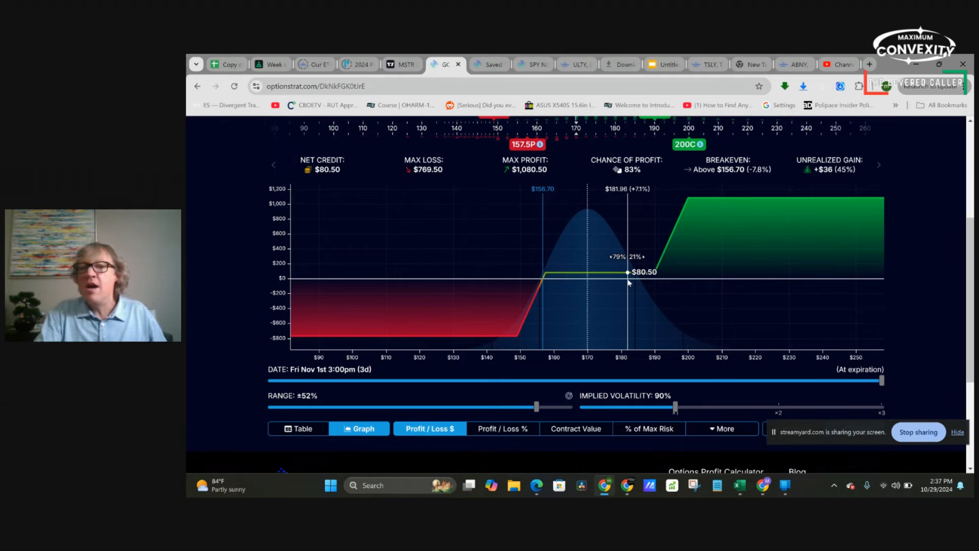
scroll(627, 282, "up", 2)
scroll(628, 282, "down", 1)
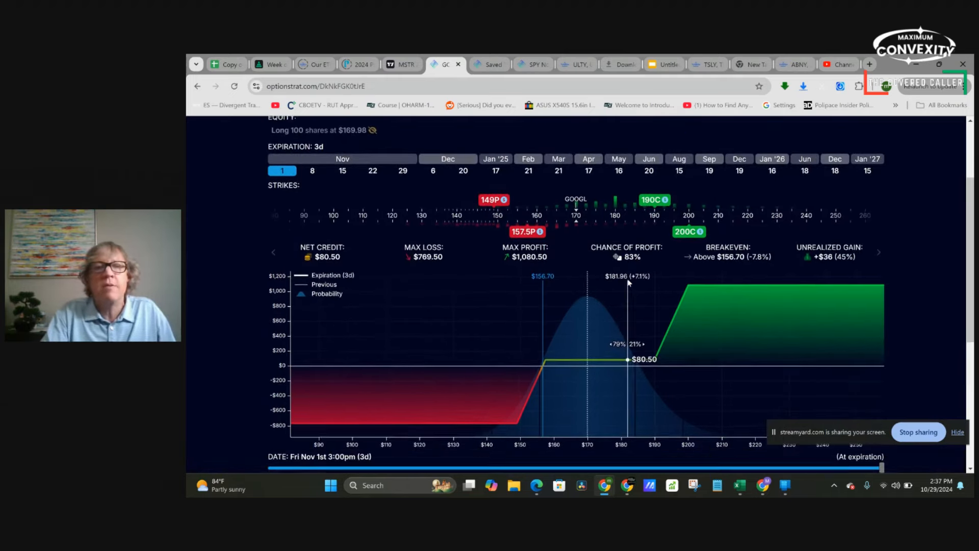
scroll(628, 281, "down", 1)
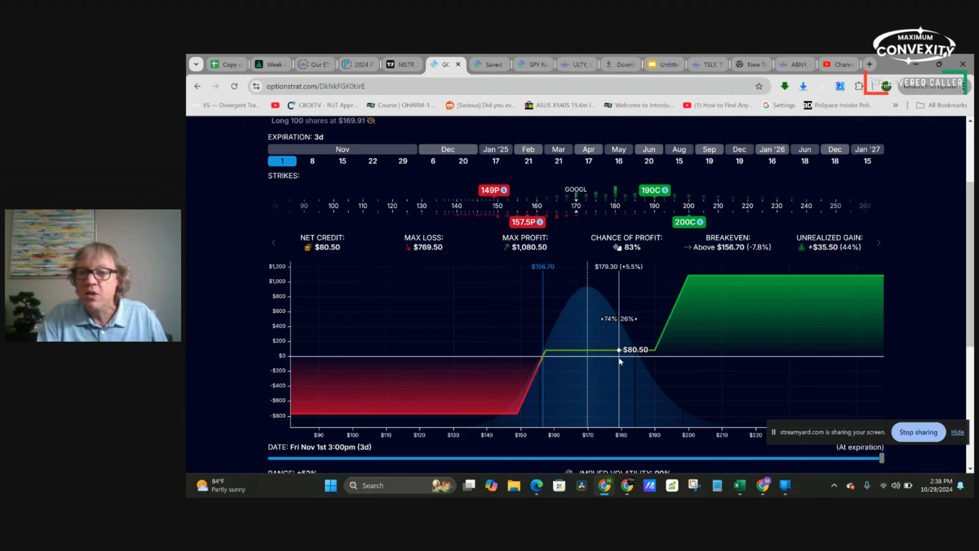
scroll(619, 362, "up", 1)
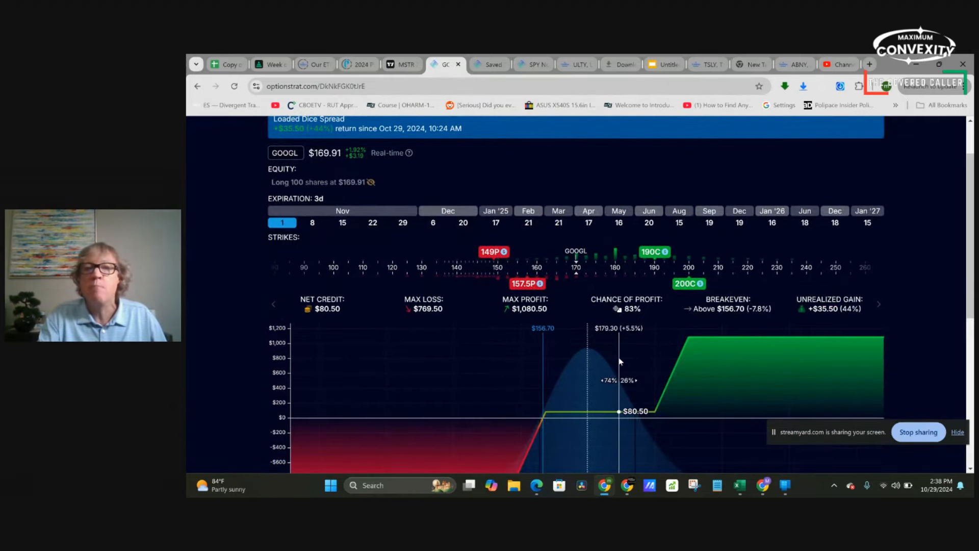
scroll(620, 361, "down", 1)
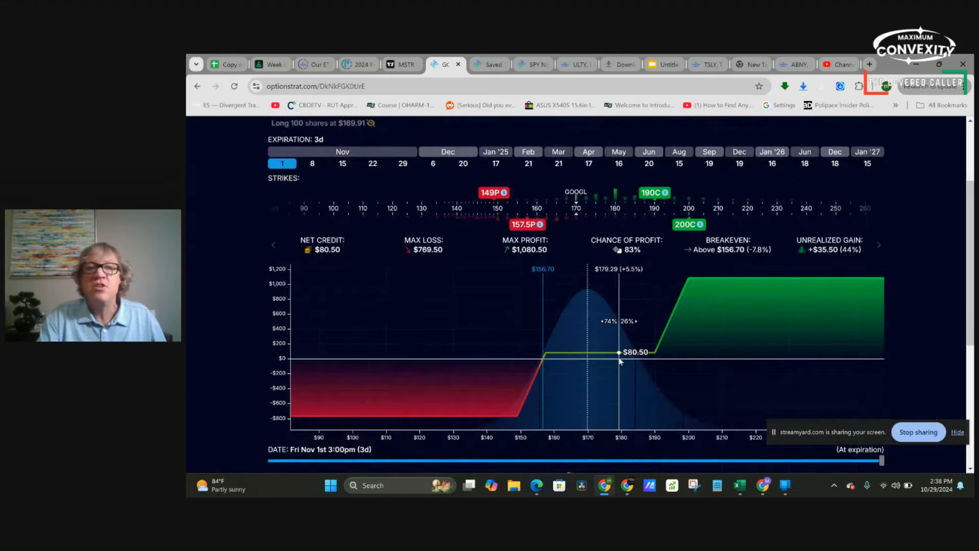
scroll(620, 361, "up", 2)
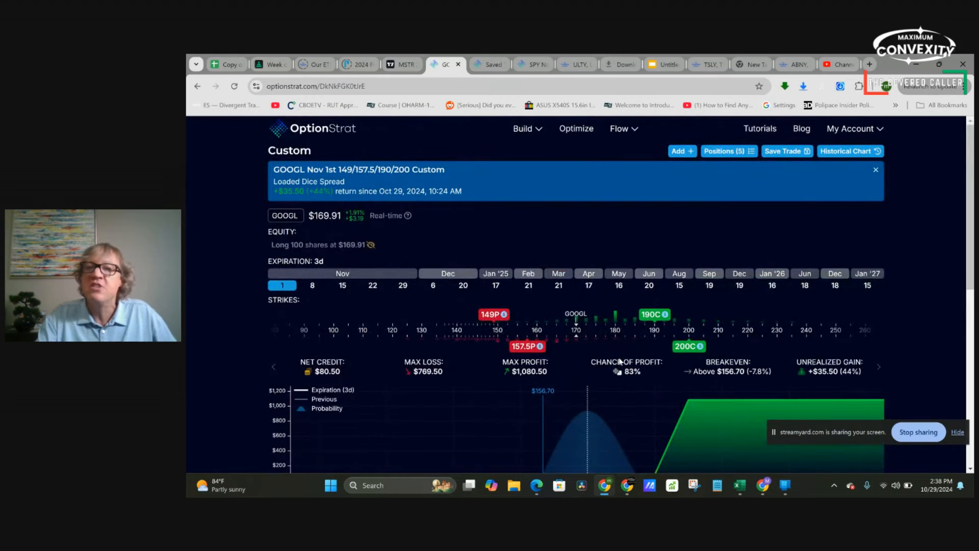
scroll(619, 361, "down", 1)
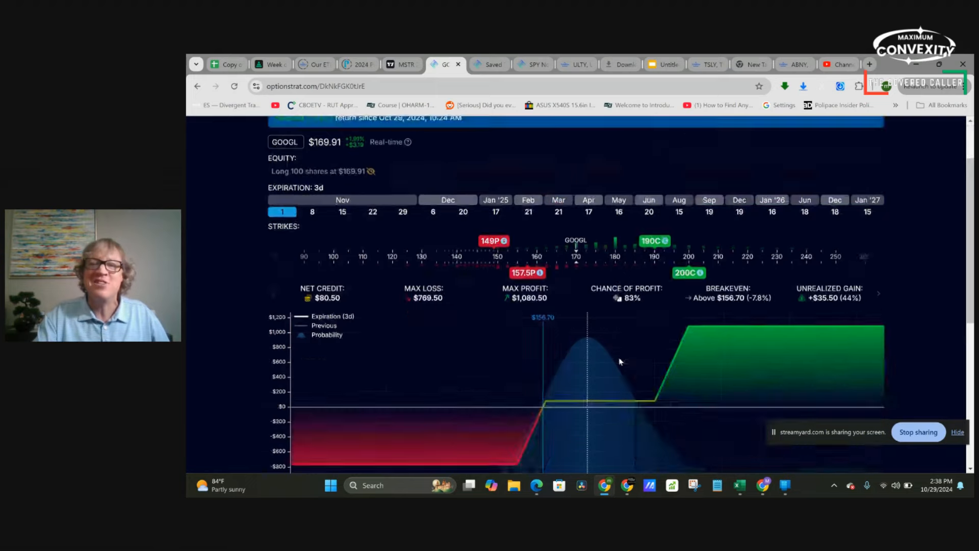
scroll(619, 361, "down", 3)
scroll(620, 362, "up", 4)
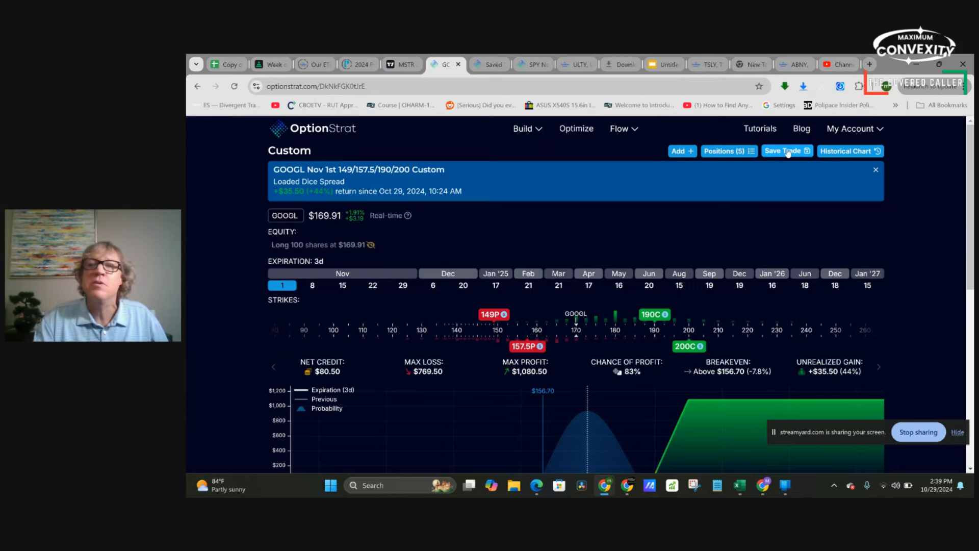
Step: Prepend 'Loaded Dice Earnings -- ' to the trade name and overwrite the existing saved trade
left_click(788, 152)
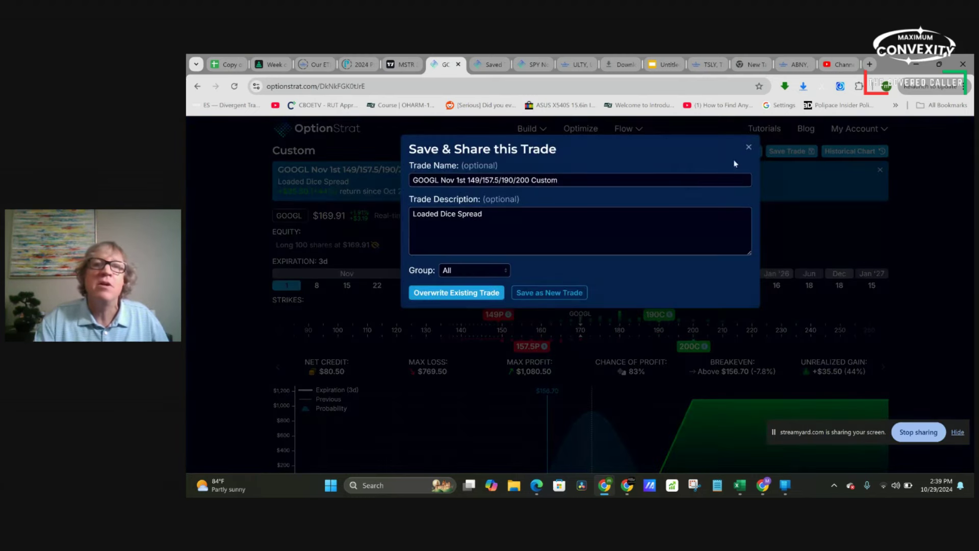
left_click(414, 180)
type("Loa")
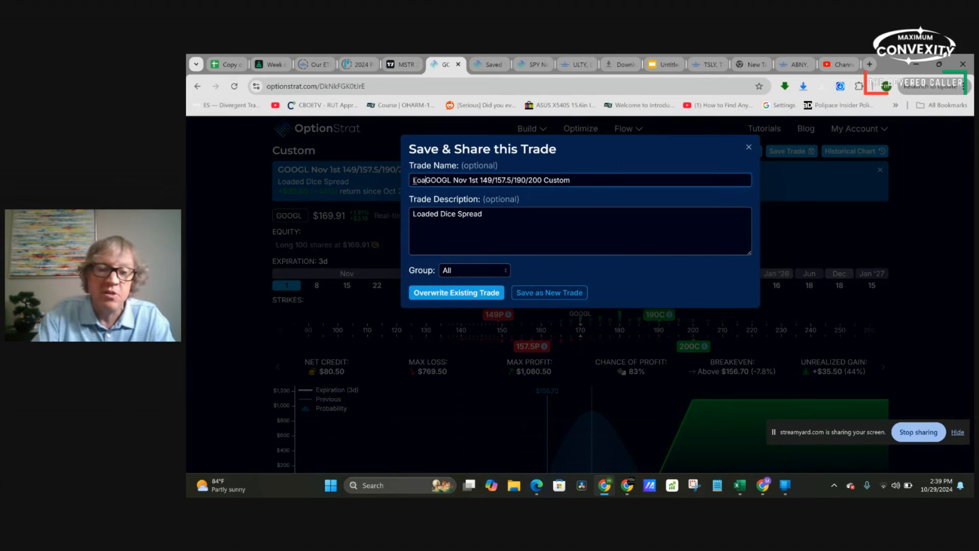
type("ded Dice ")
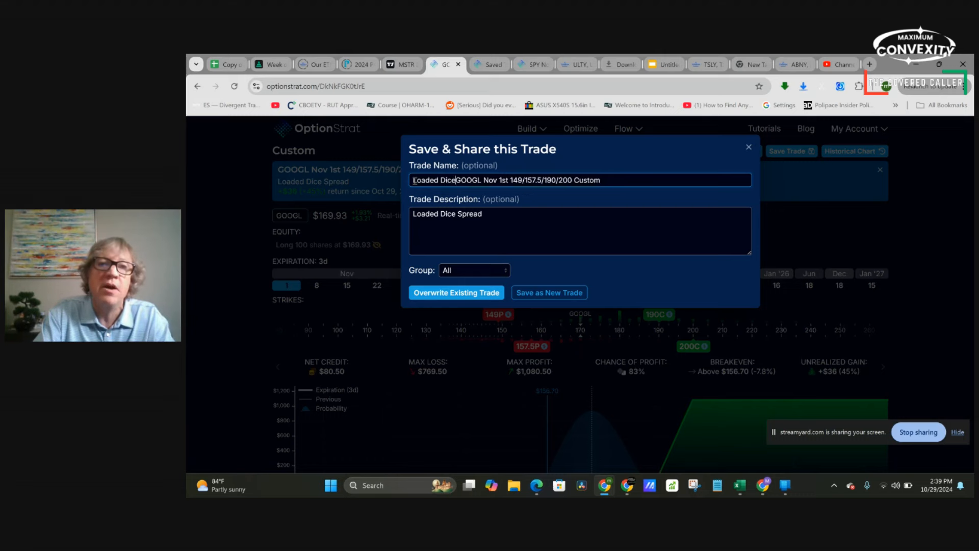
type("Earning")
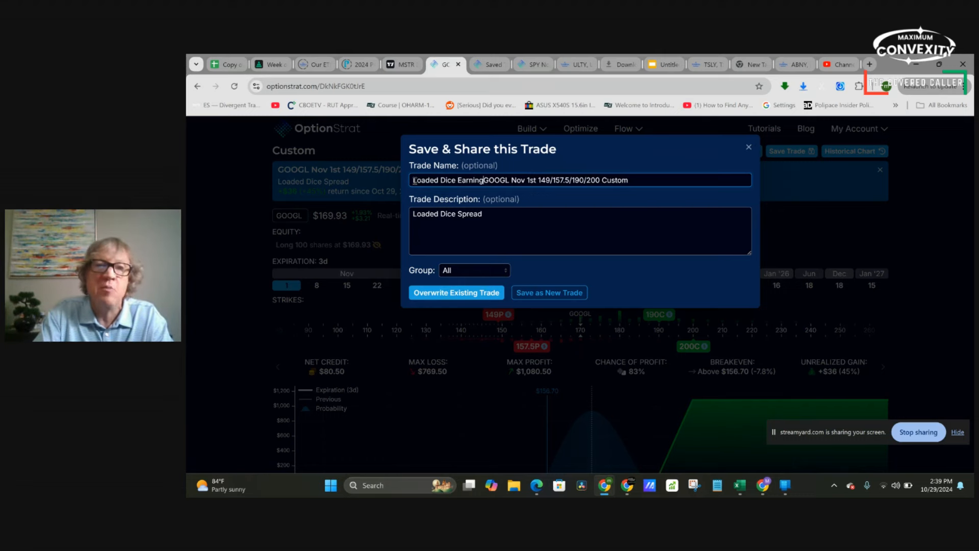
type("s --")
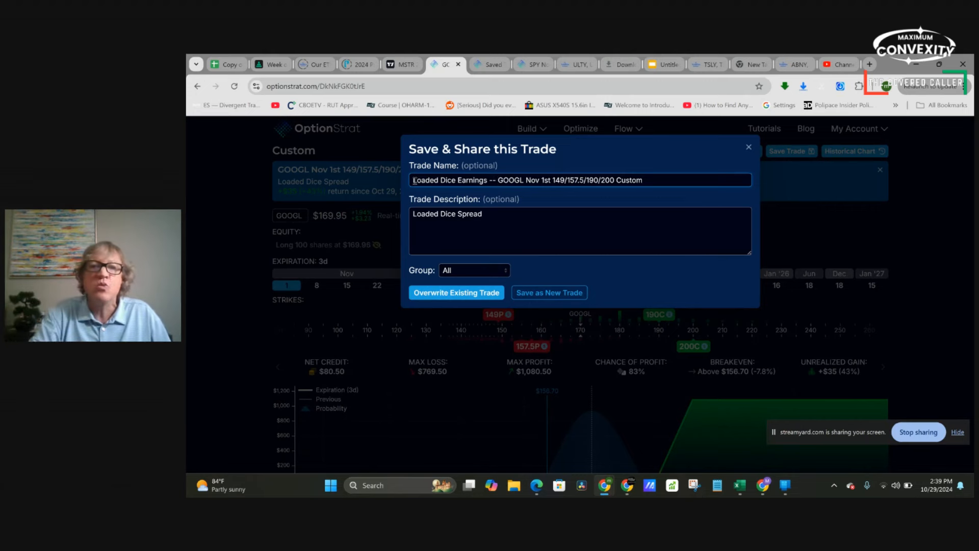
left_click(456, 296)
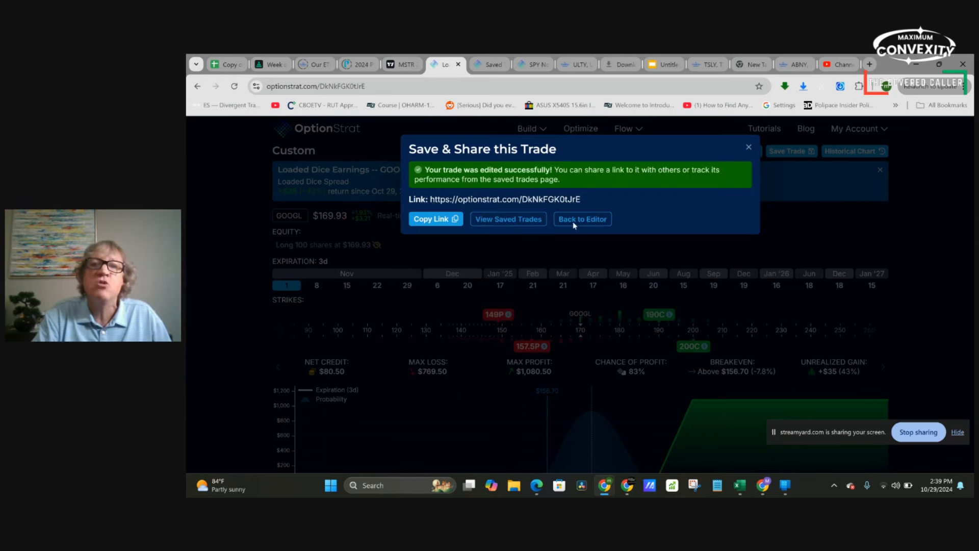
Step: Copy the saved trade's share link and go back to the editor
left_click(447, 222)
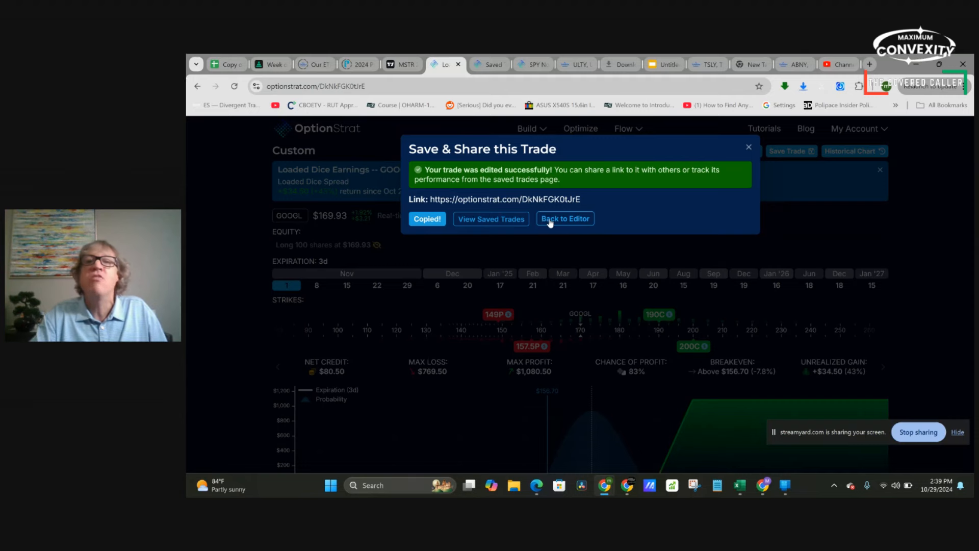
left_click(549, 222)
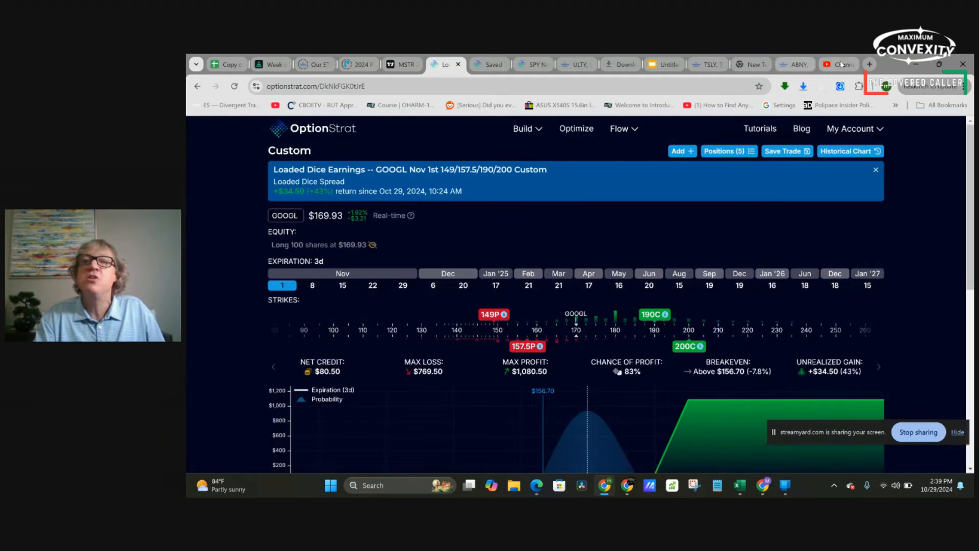
mouse_move(943, 64)
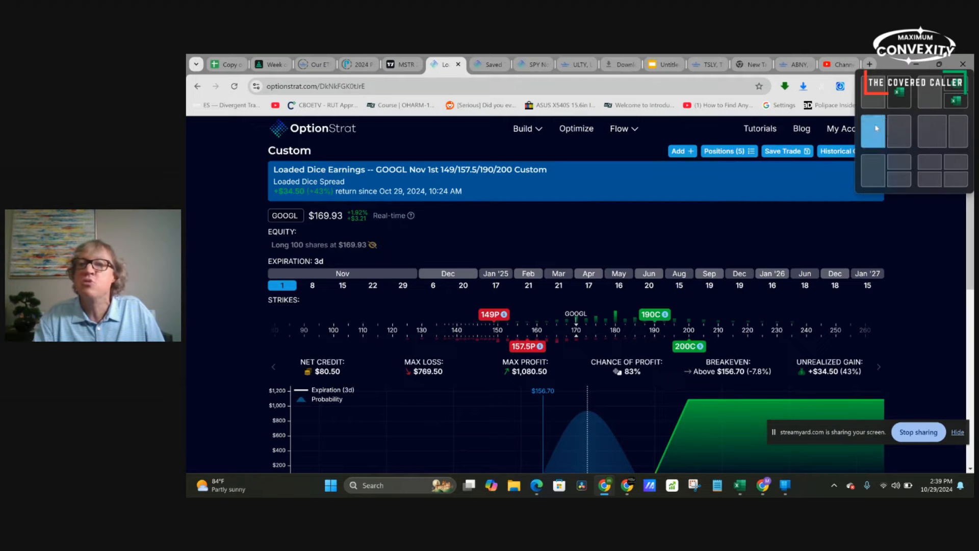
Step: Snap the OptionStrat browser to the left half with the StreamYard studio on the right
left_click(876, 124)
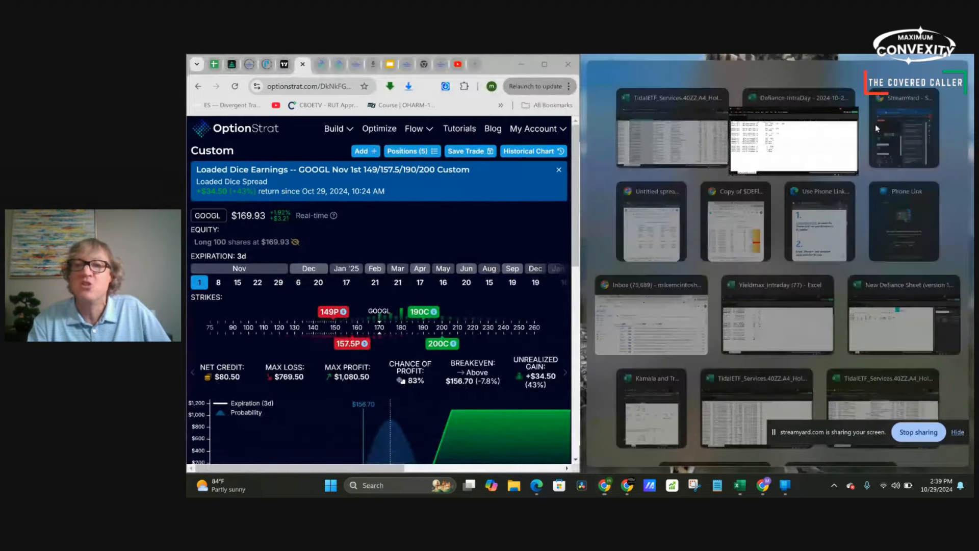
left_click(876, 124)
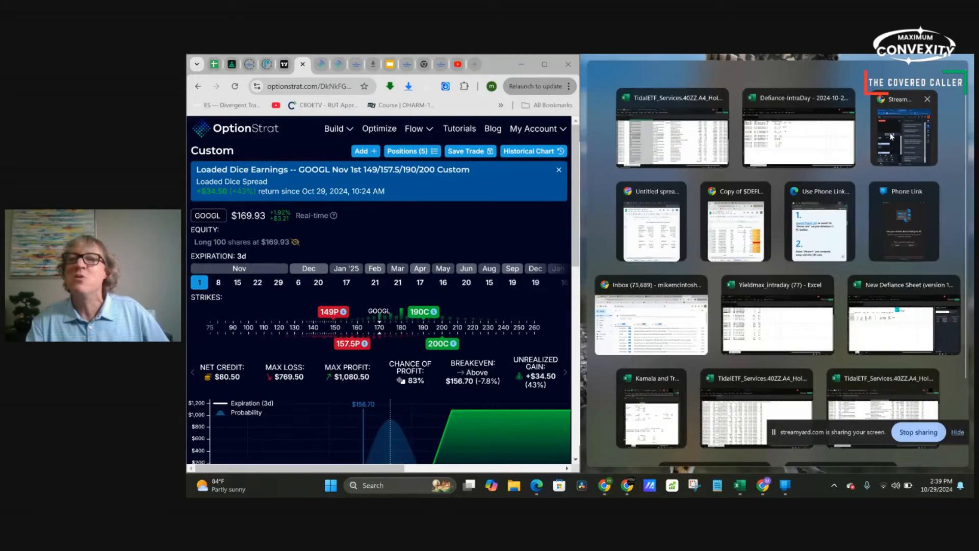